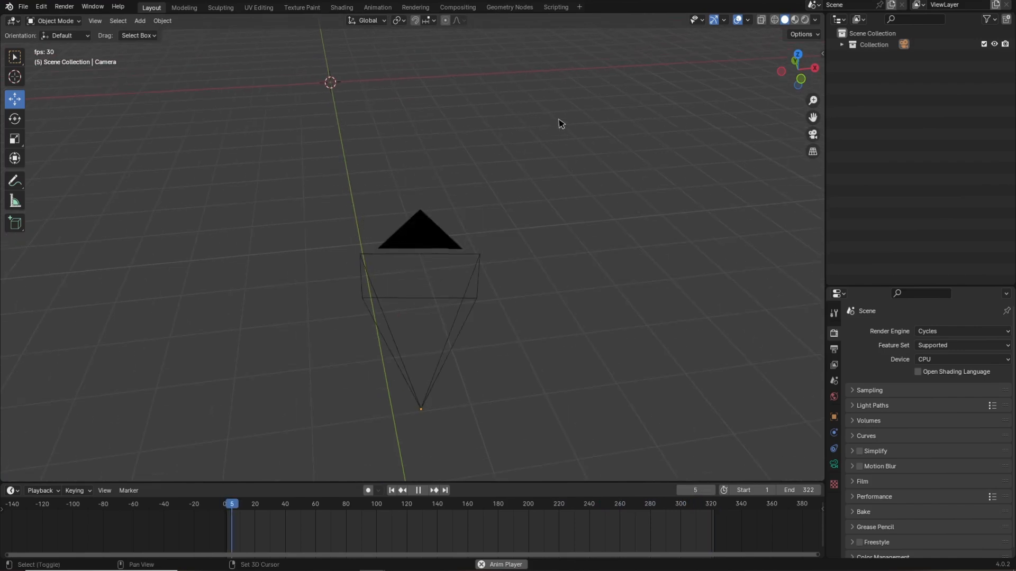
Add a UV sphere with 128 segments and 128 rings while the animation plays.
key("space")
mouse_move(536, 209)
middle_mouse_down()
mouse_move(502, 190)
mouse_move(539, 225)
middle_mouse_up()
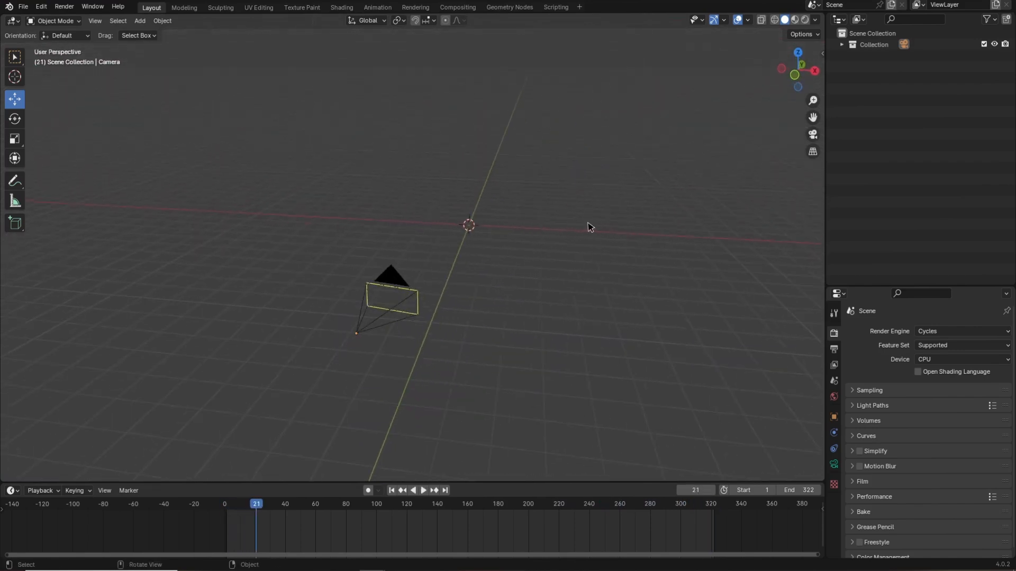
middle_click_drag(568, 231, 517, 263)
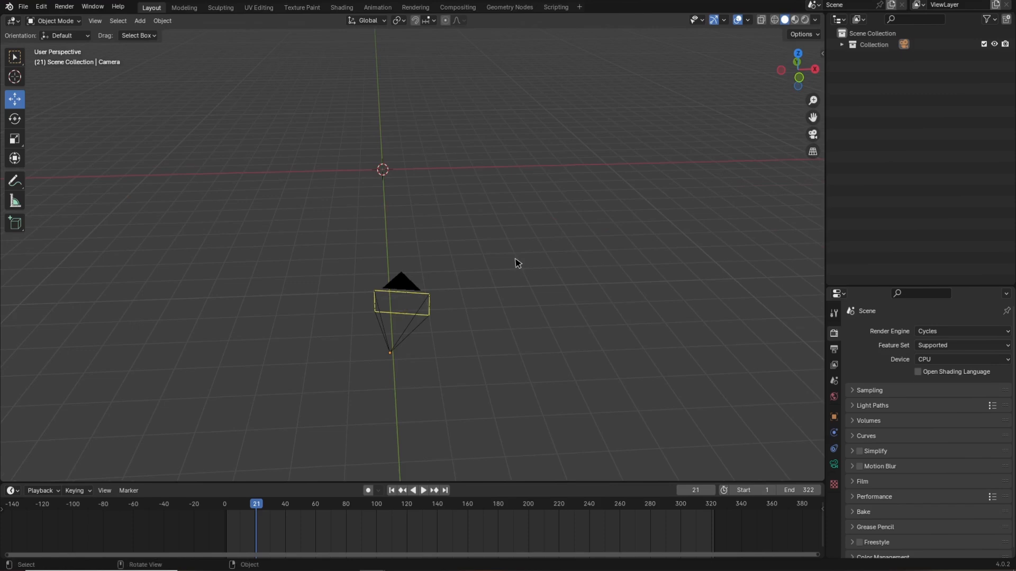
key("shift+a")
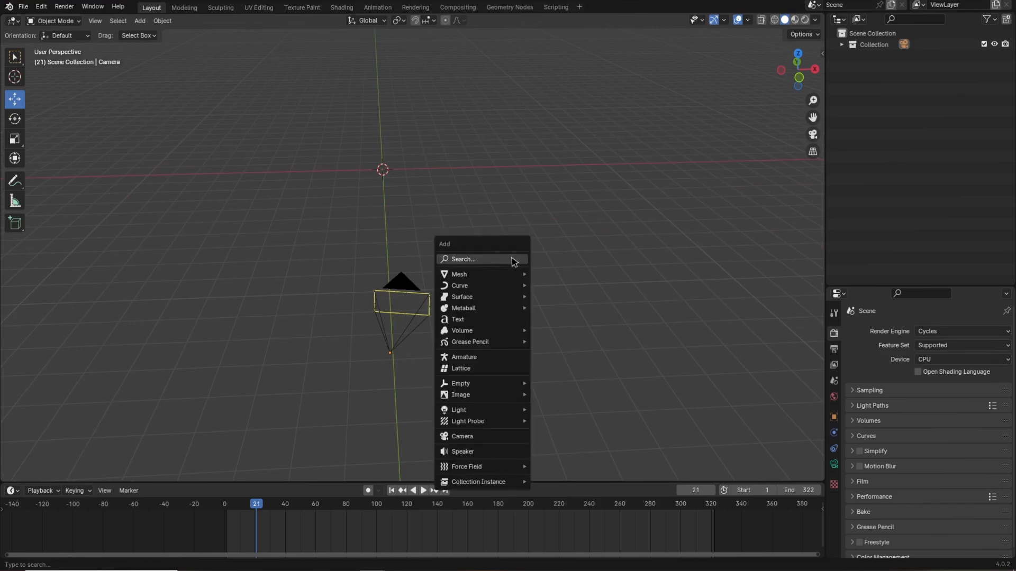
mouse_move(492, 274)
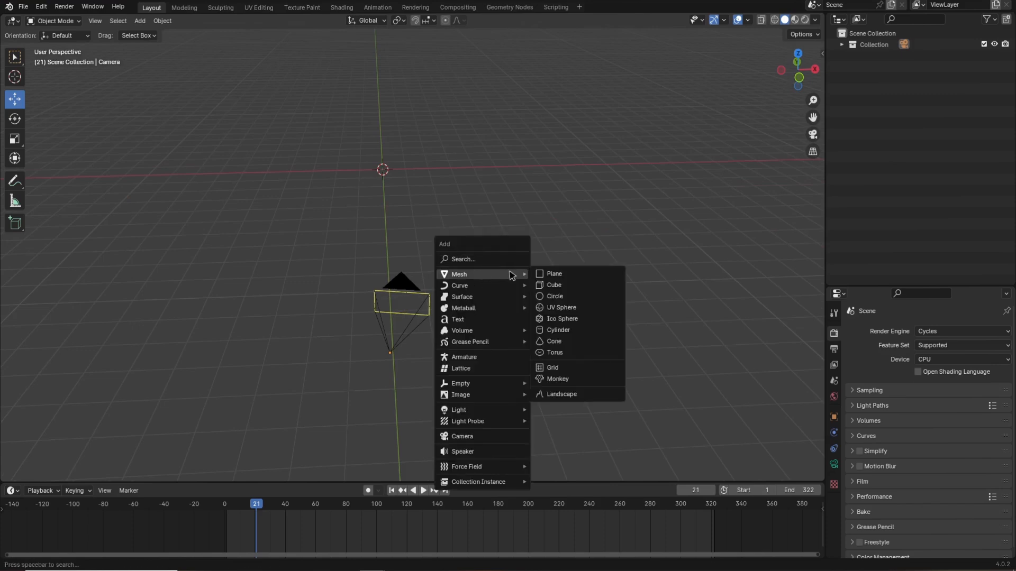
left_click(560, 309)
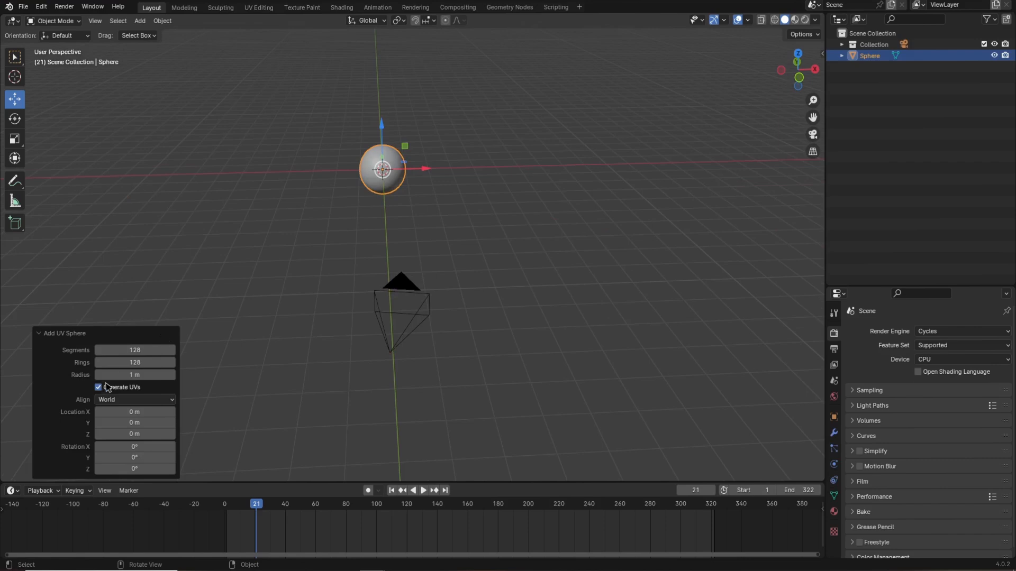
left_click(130, 351)
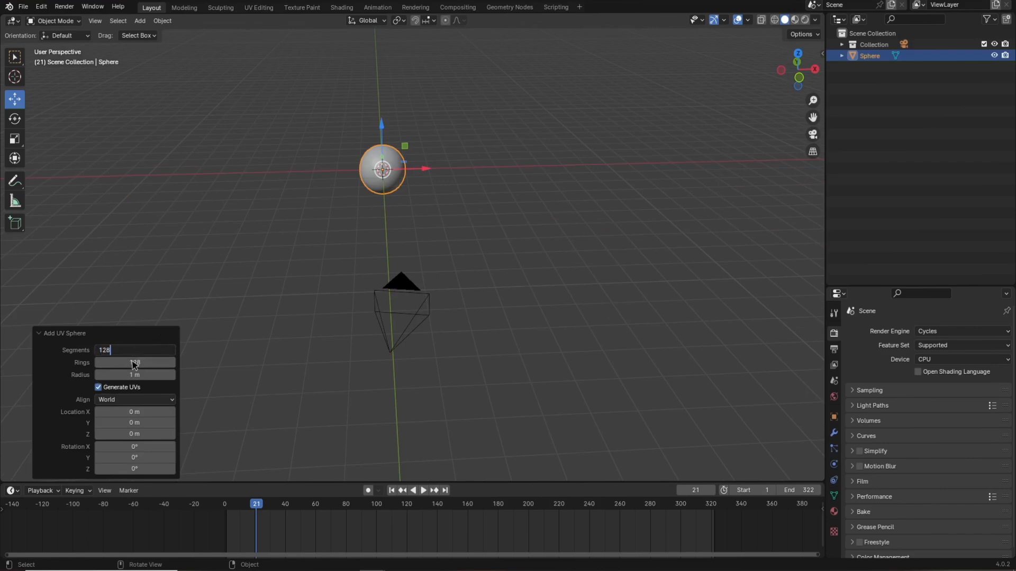
key("Tab")
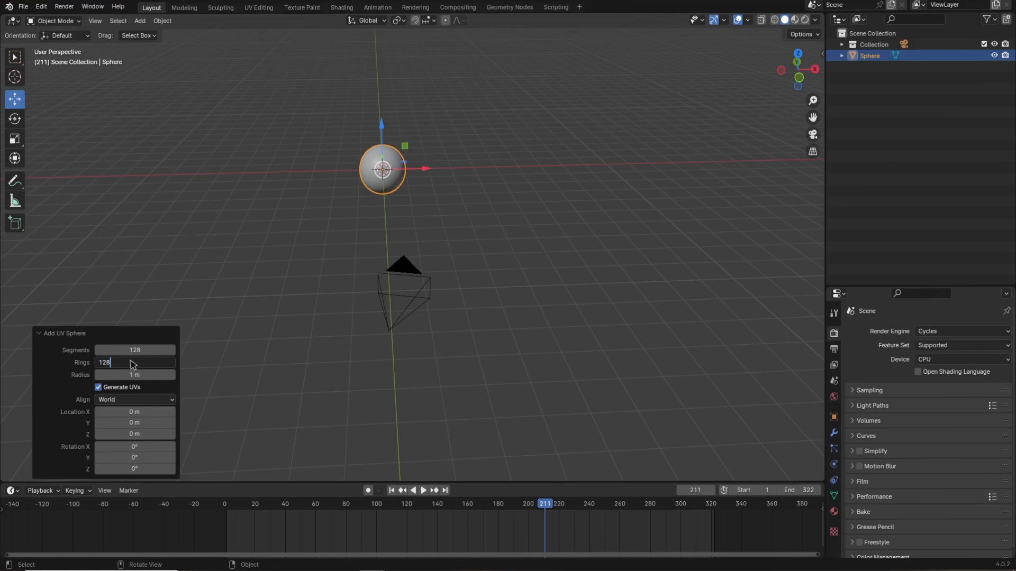
left_click(437, 193)
left_click(390, 162)
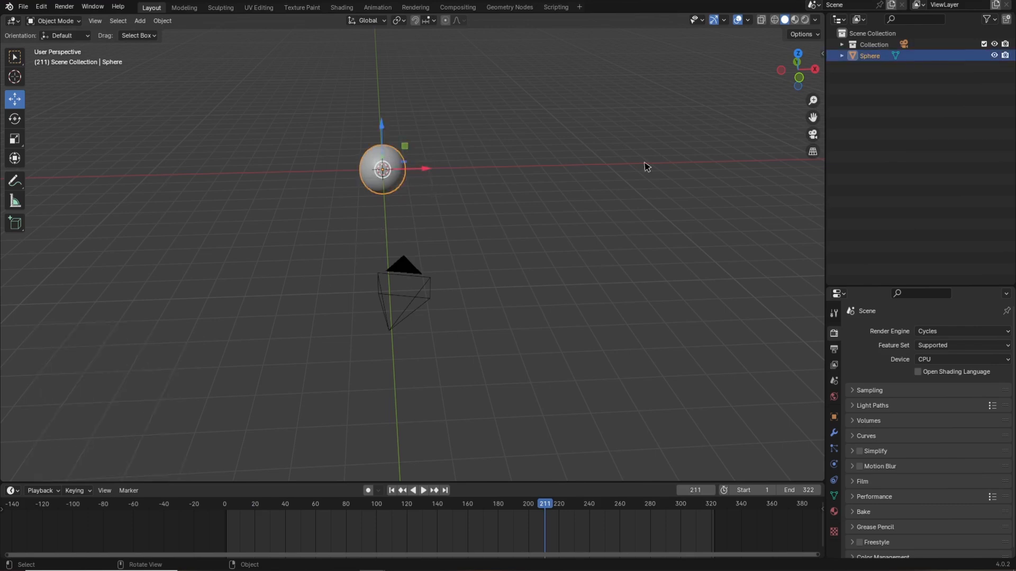
Scale the sphere up about 2.9 times from the camera view.
left_click(812, 134)
key("s")
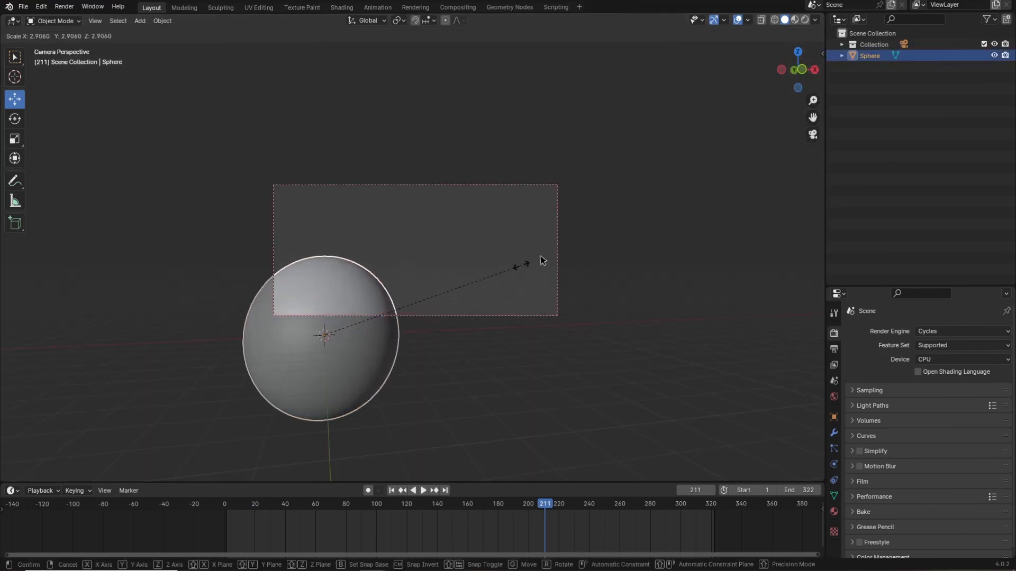
left_click(547, 259)
key("s")
left_click(443, 284)
Create a new material for the sphere in the Shading workspace.
left_click_drag(359, 337, 547, 333)
left_click_drag(517, 286, 522, 203)
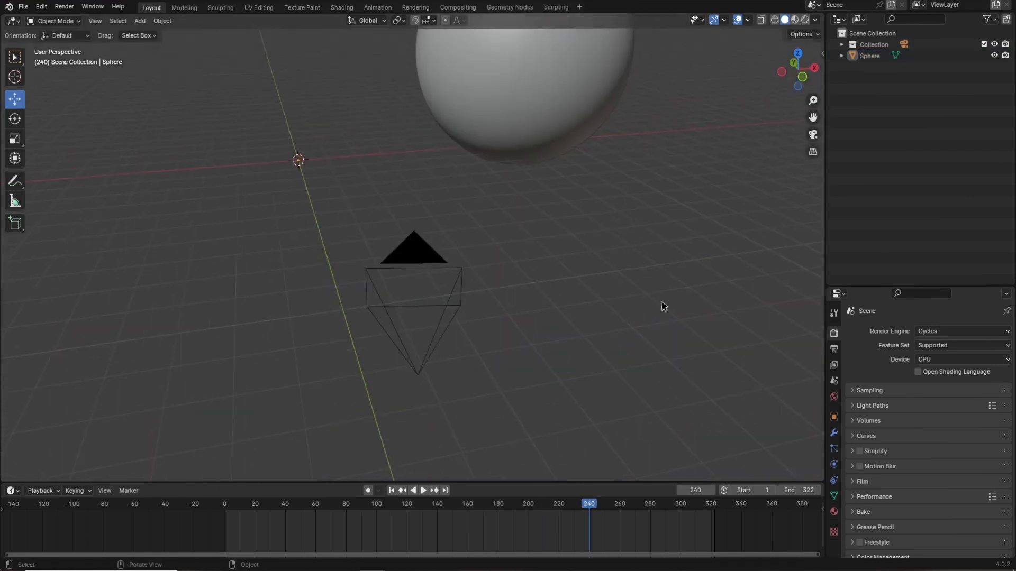
middle_click_drag(662, 306, 521, 229)
left_click(484, 169)
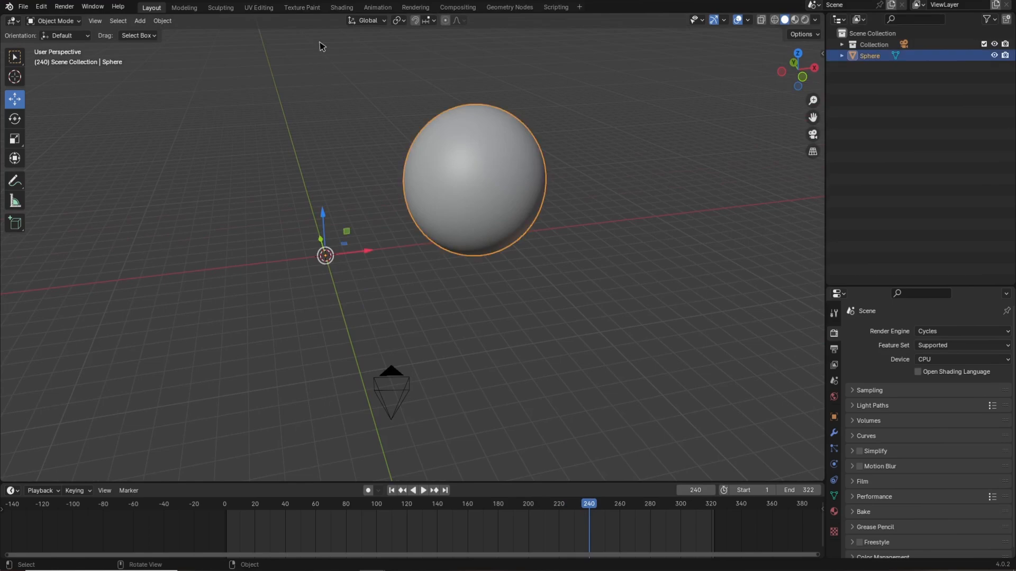
left_click(339, 9)
mouse_move(500, 216)
middle_mouse_down()
mouse_move(490, 216)
mouse_move(513, 218)
mouse_move(490, 212)
middle_mouse_up()
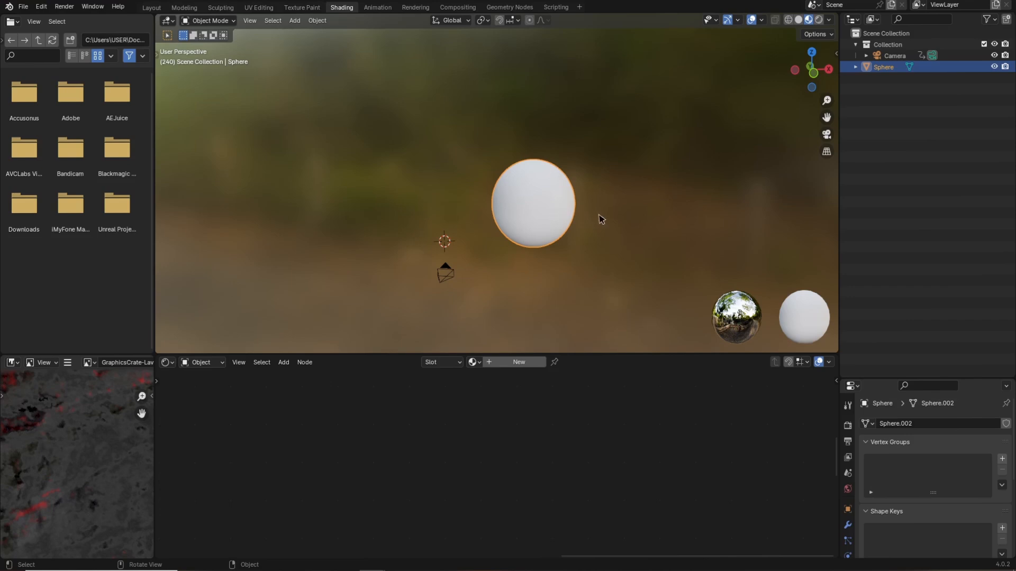
middle_click_drag(589, 221, 548, 272)
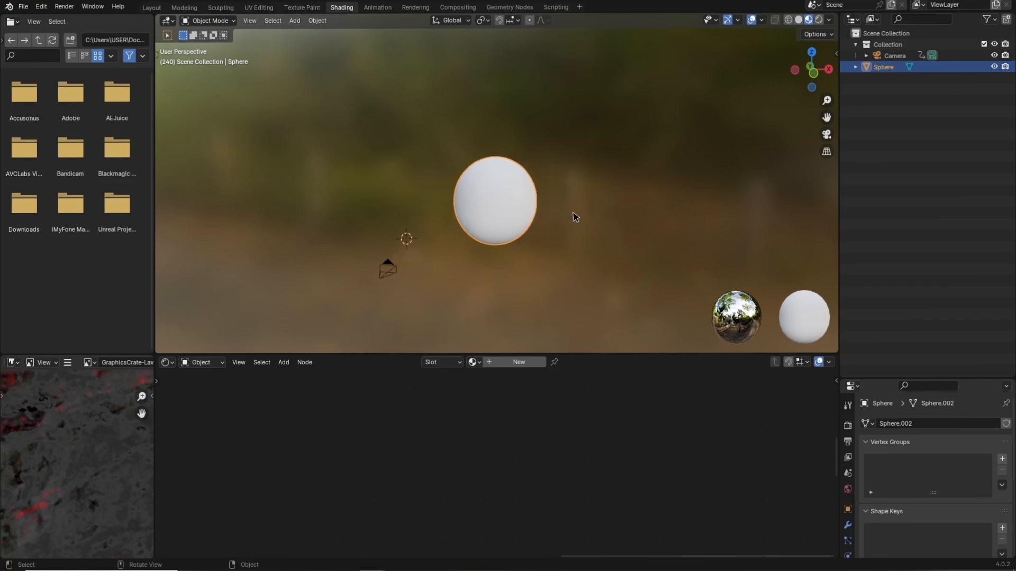
left_click(513, 365)
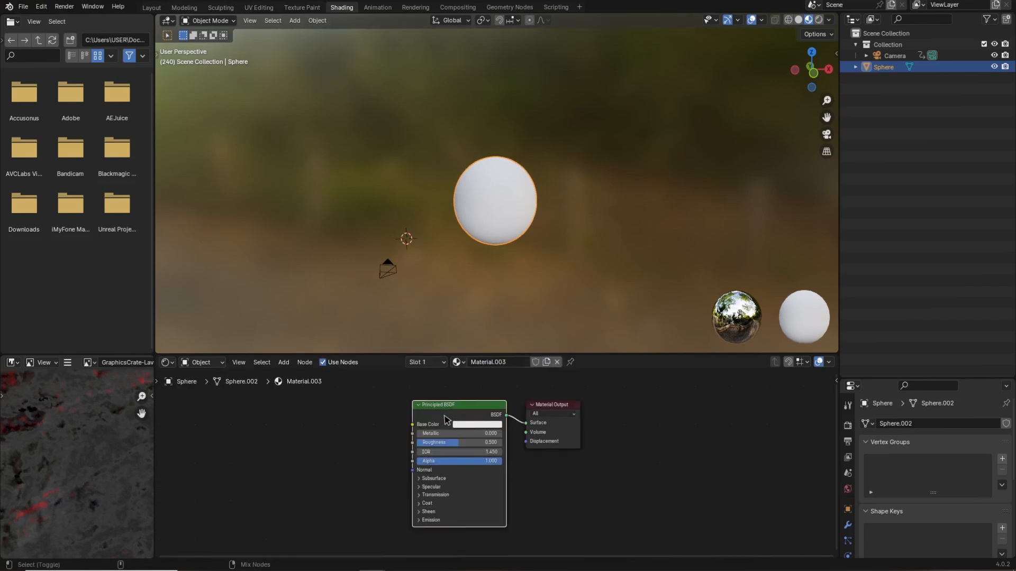
Load the Rock035 2K JPG roughness, normal, displacement, color and ambient occlusion maps as a Principled texture setup.
key("ctrl+shift+t")
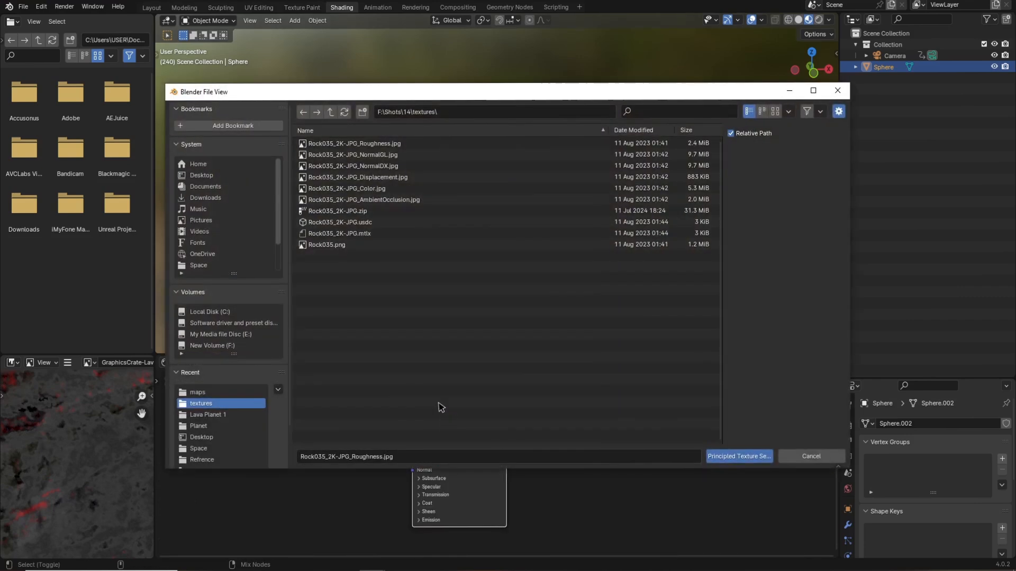
left_click(228, 334)
left_click(225, 346)
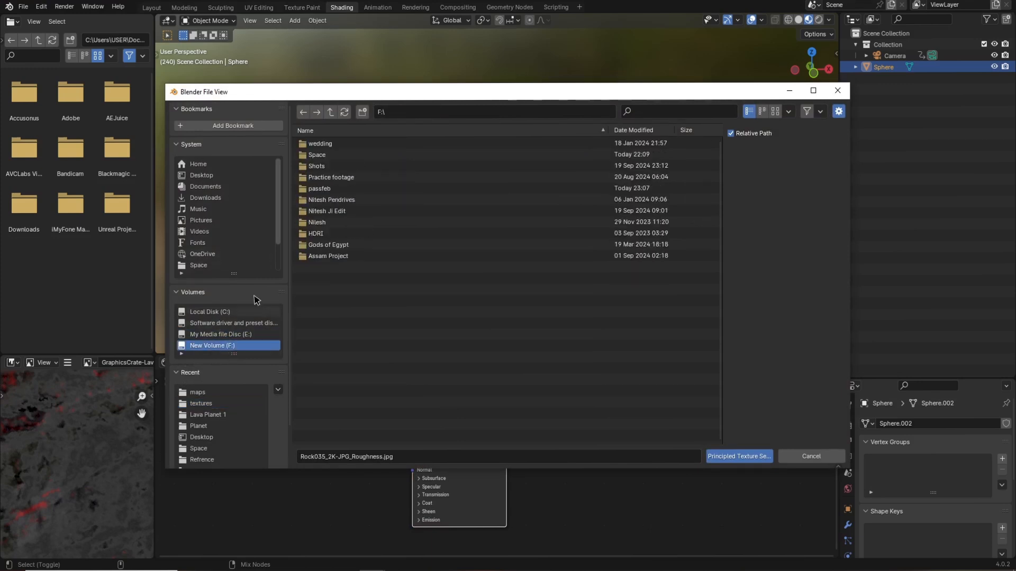
double_click(320, 166)
double_click(320, 168)
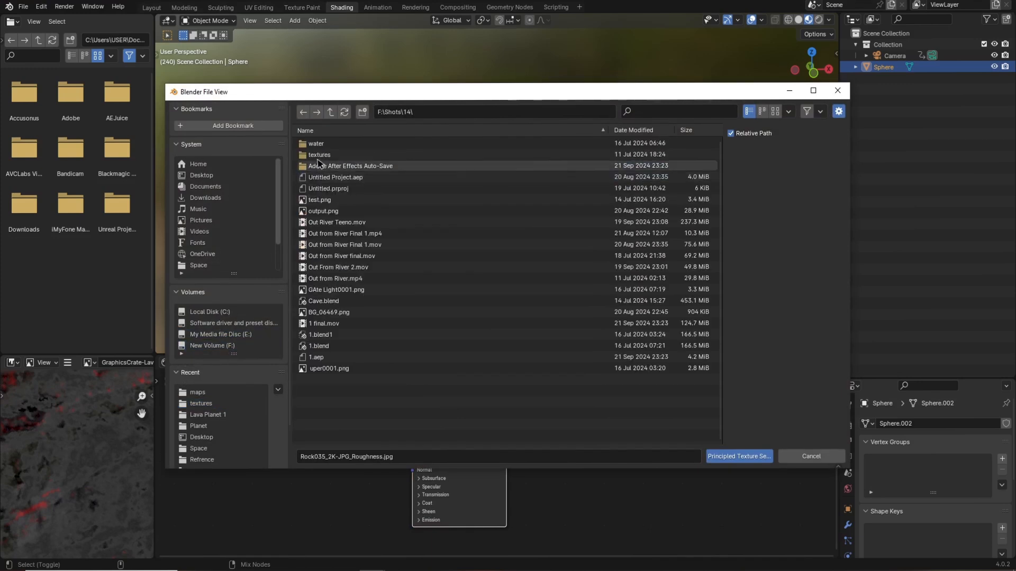
double_click(319, 154)
left_click(338, 144)
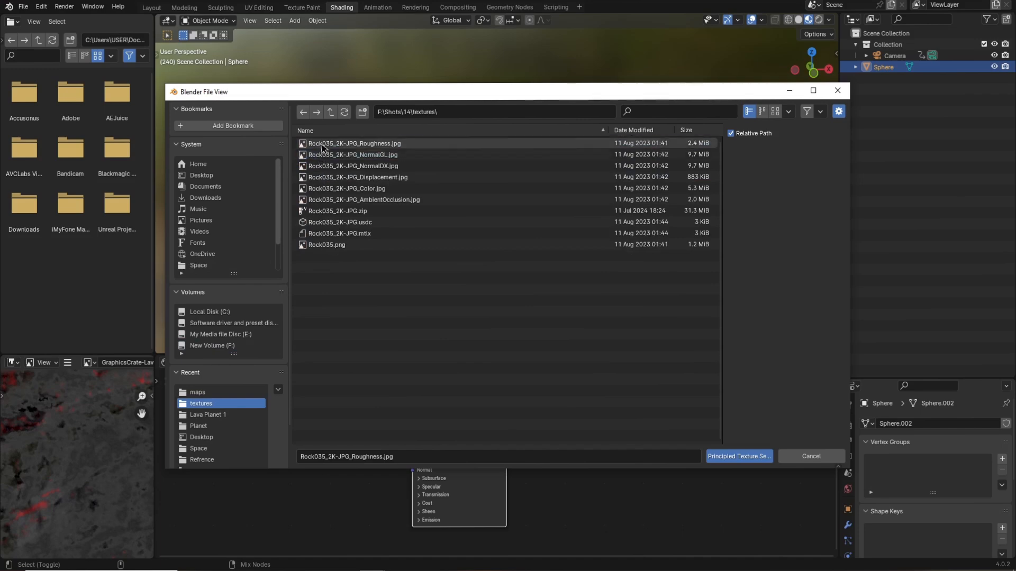
left_click(375, 200, "shift")
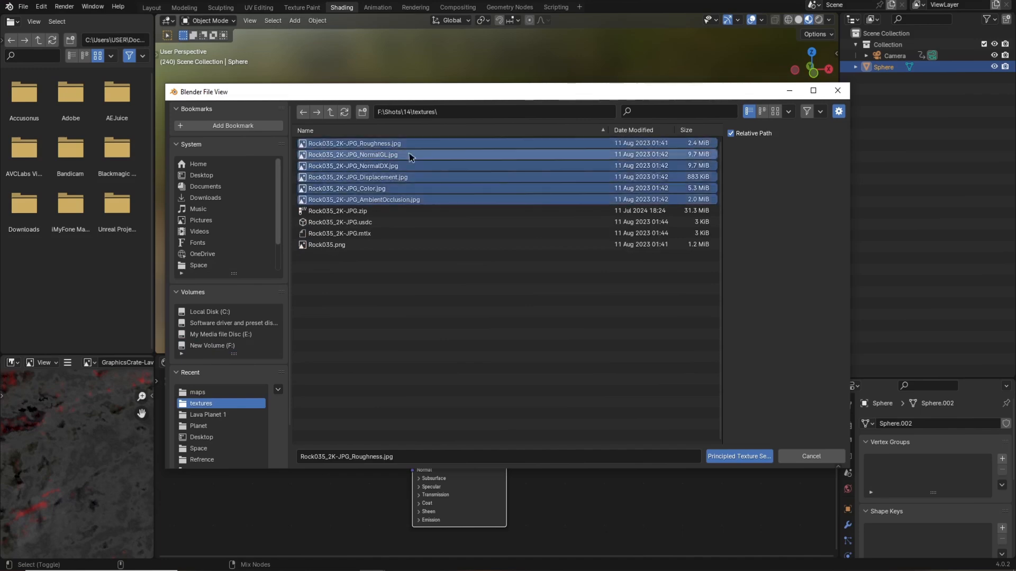
left_click(739, 457)
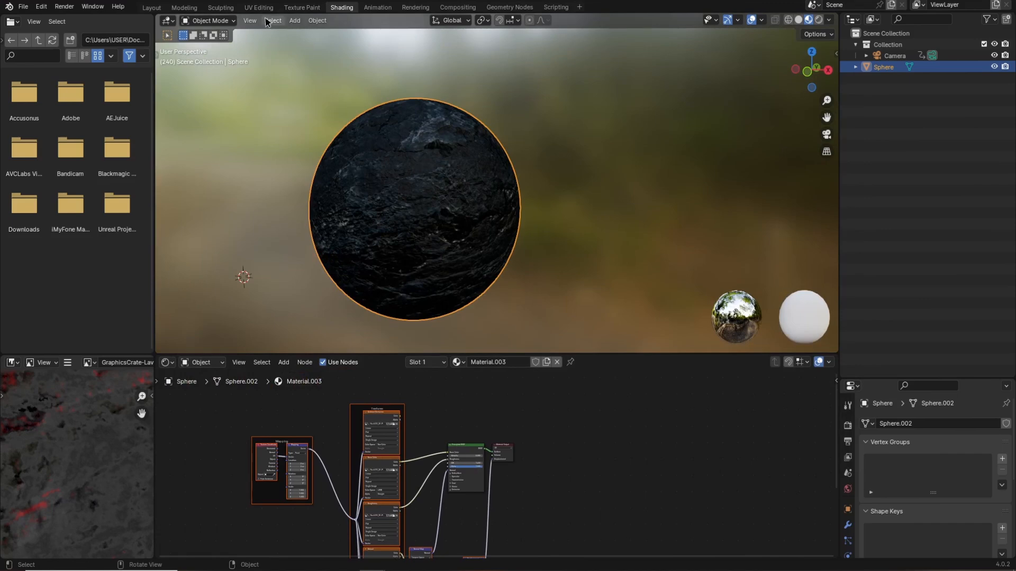
Scale the sphere's UVs up by about 2.17 in the UV Editing workspace.
middle_click_drag(458, 198, 344, 198)
scroll(347, 200, "up", 3)
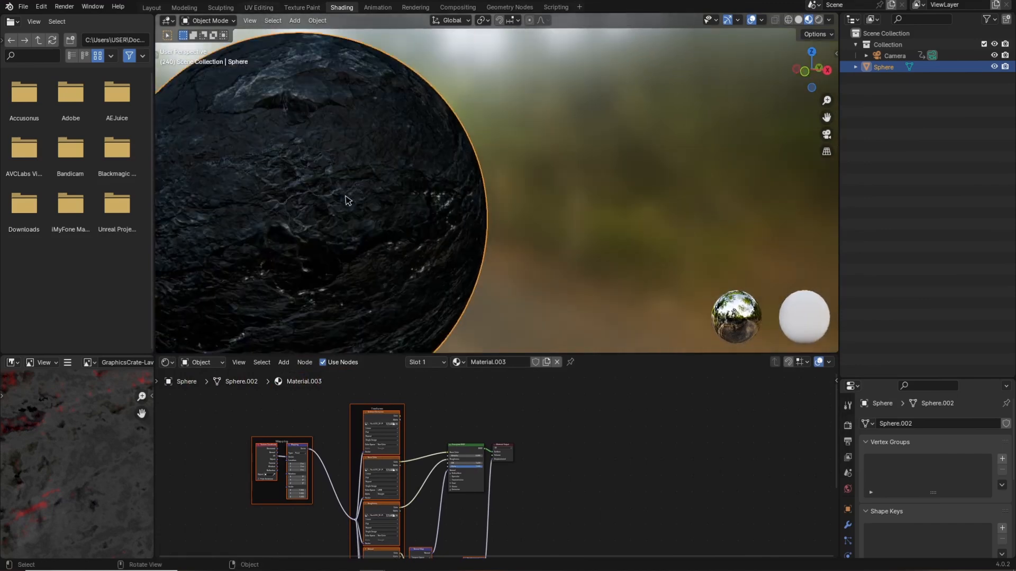
scroll(359, 222, "down", 3)
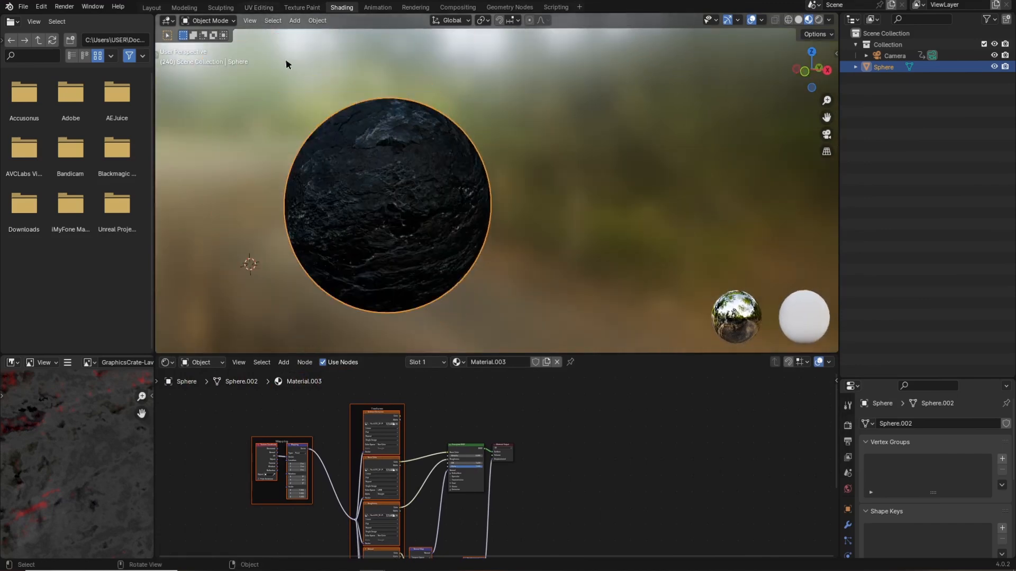
left_click(258, 7)
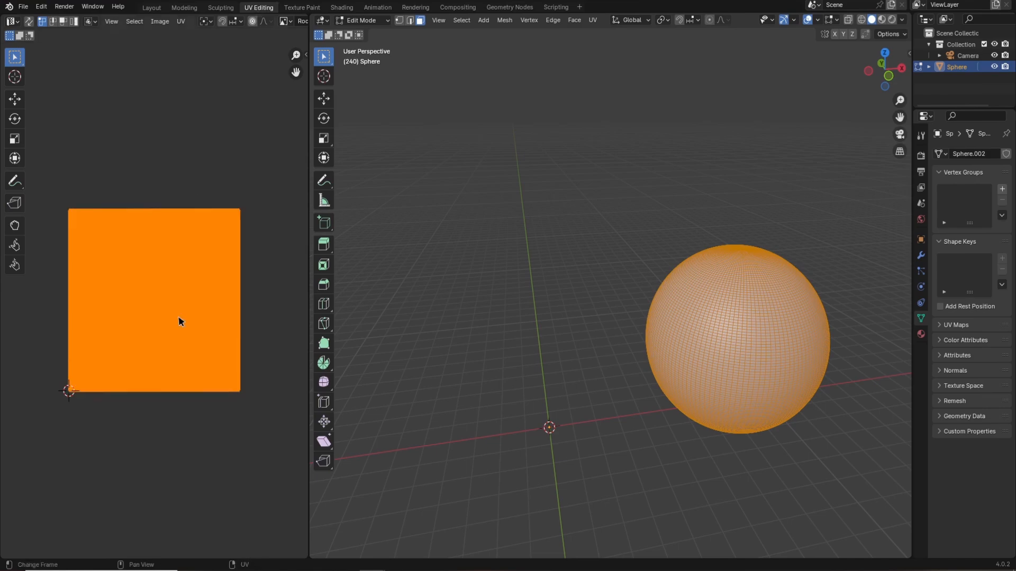
key("s")
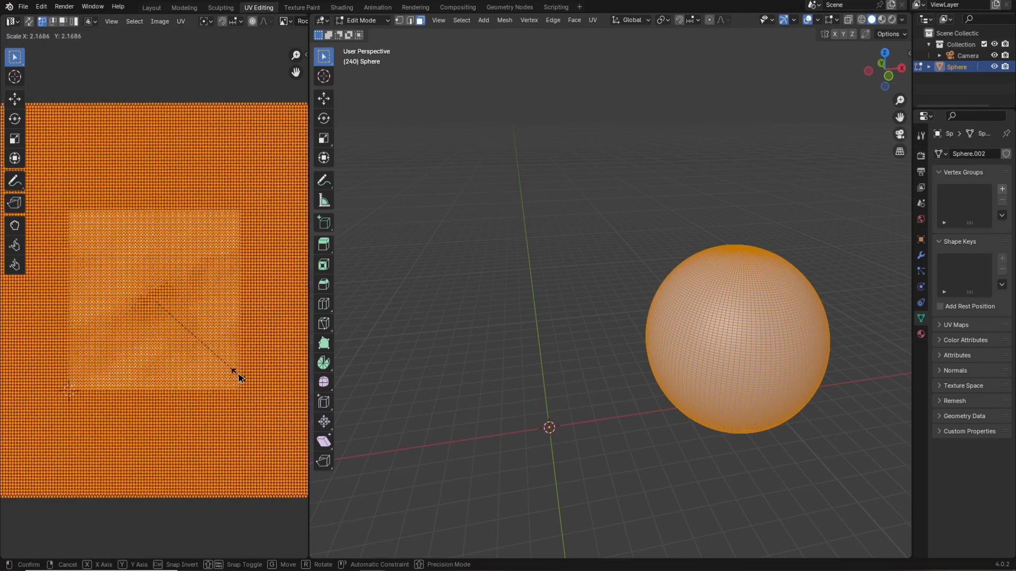
left_click(239, 377)
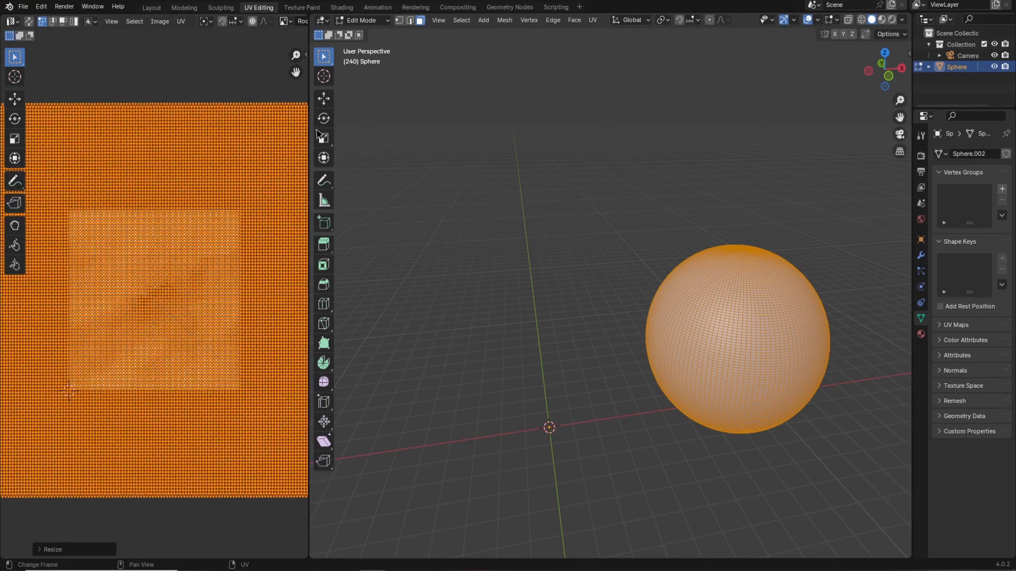
left_click(342, 8)
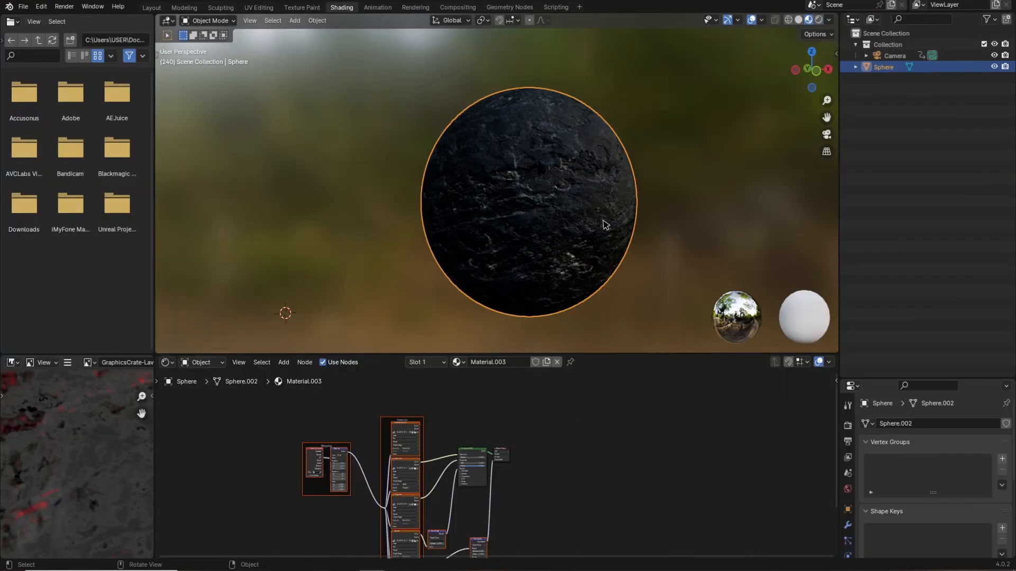
Insert a Mix Shader node between the Principled BSDF and the Material Output.
scroll(554, 476, "down", 3)
middle_click_drag(550, 497, 511, 465)
scroll(511, 464, "up", 3)
scroll(464, 412, "up", 1)
scroll(464, 412, "up", 3)
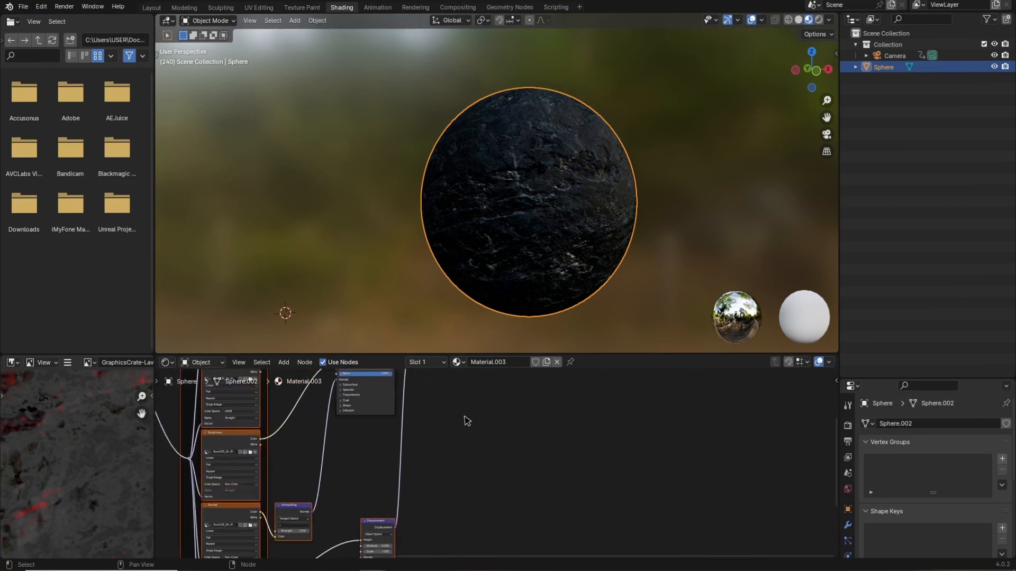
middle_click_drag(464, 413, 419, 480)
left_click_drag(412, 432, 781, 445)
scroll(585, 498, "down", 3)
middle_click_drag(585, 500, 524, 466)
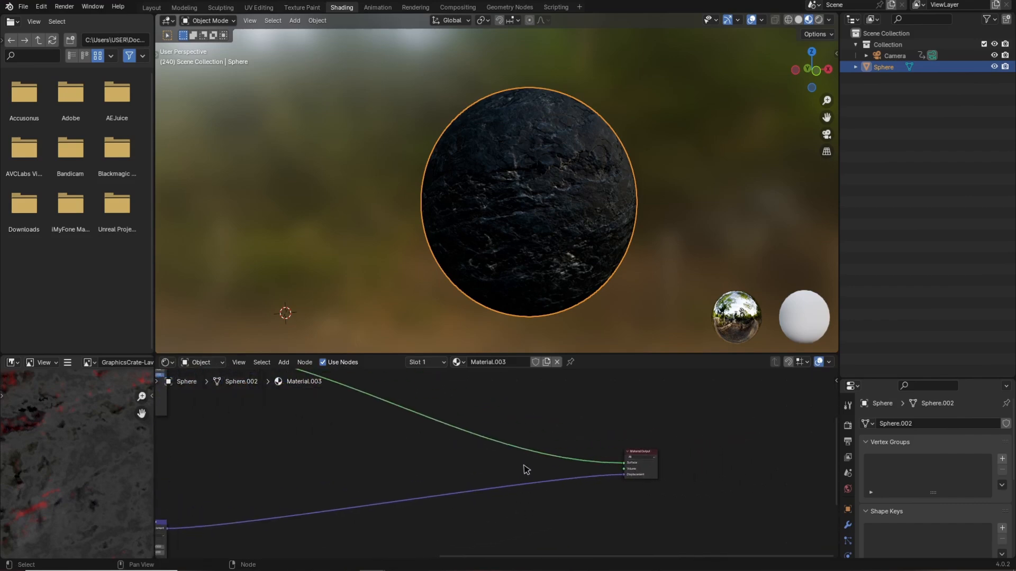
scroll(526, 470, "up", 1)
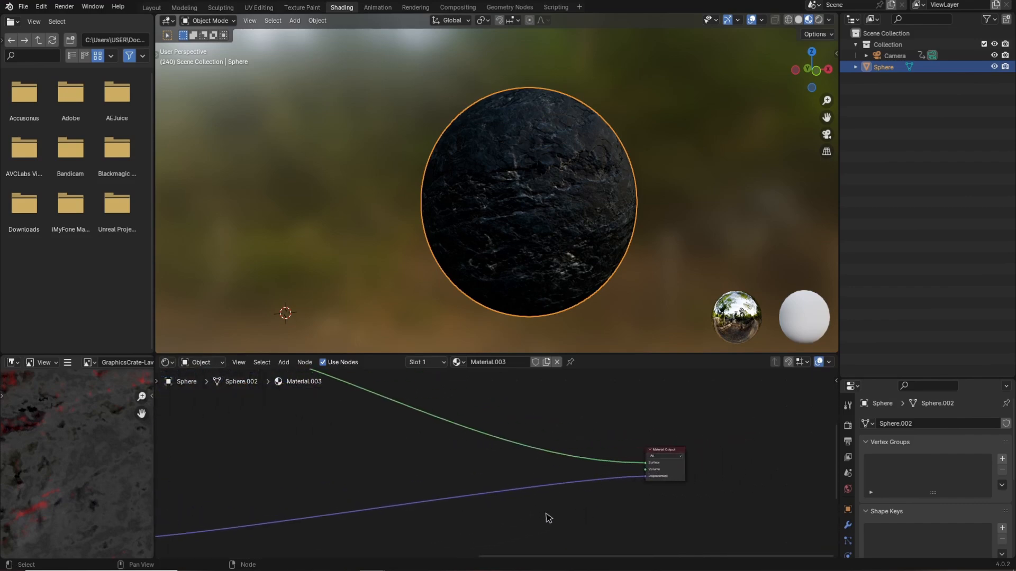
key("shift+a")
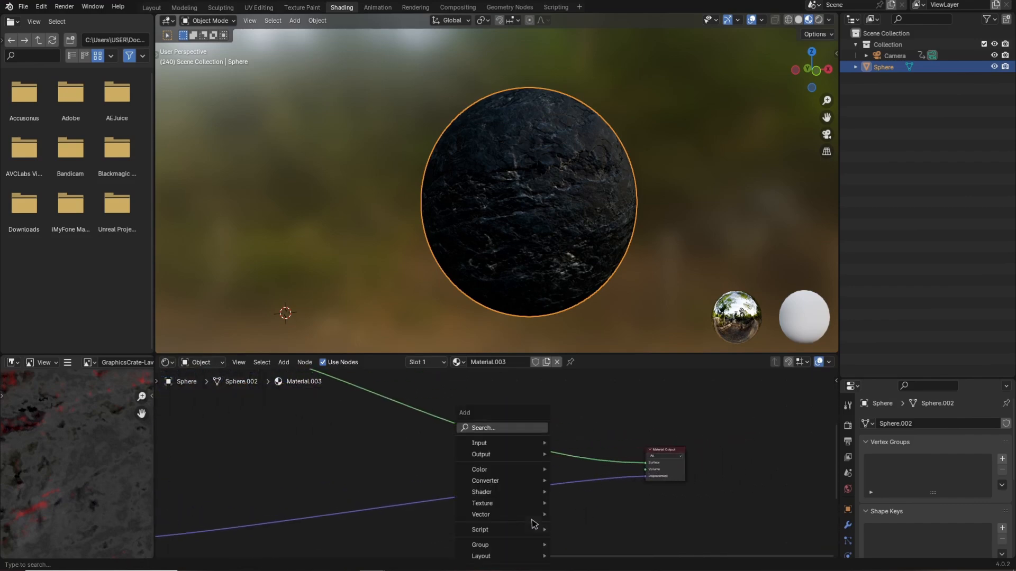
left_click(506, 432)
type("mix")
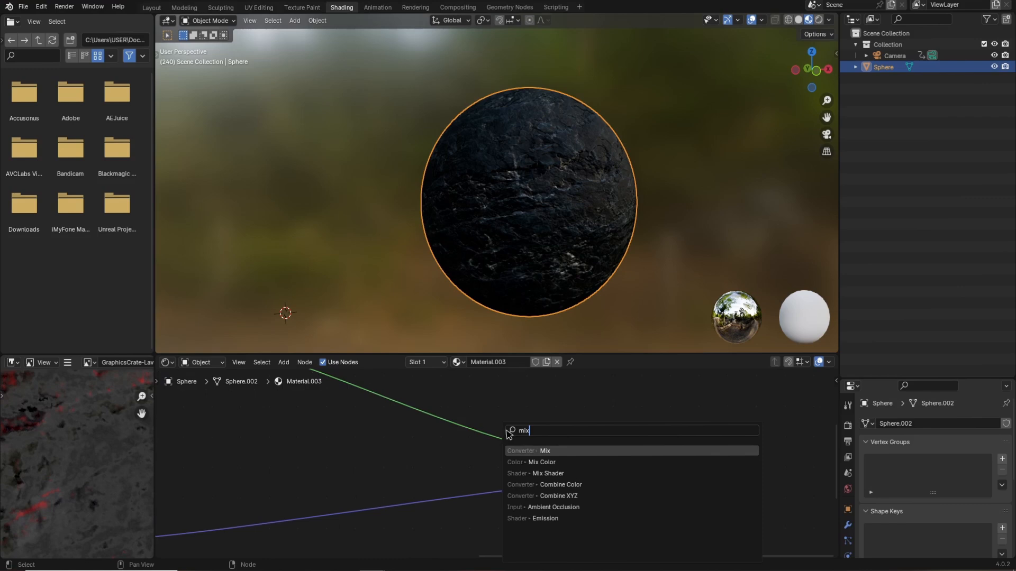
left_click(547, 475)
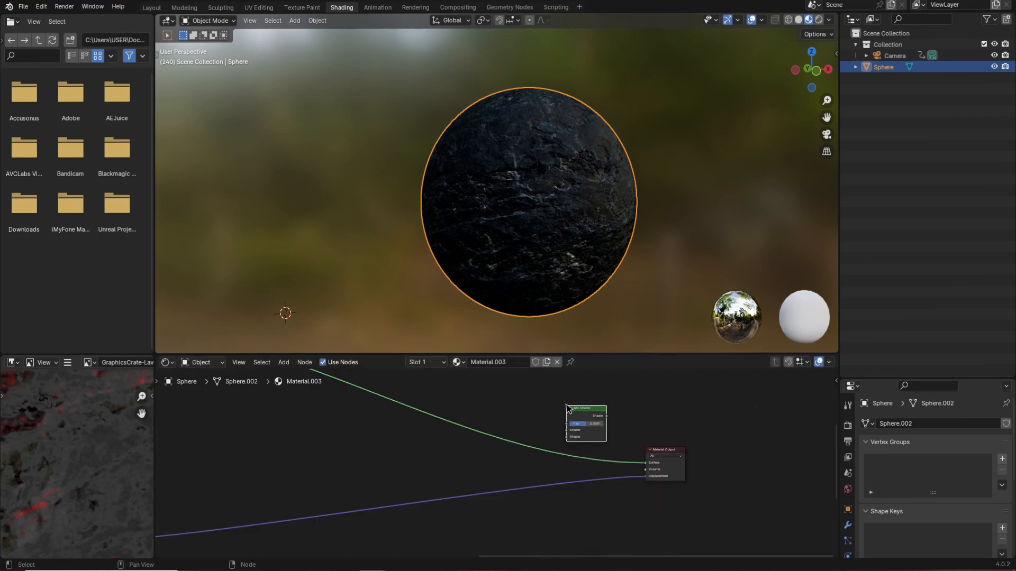
mouse_move(645, 463)
left_mouse_down()
mouse_move(549, 441)
mouse_move(598, 414)
mouse_move(635, 451)
left_mouse_up()
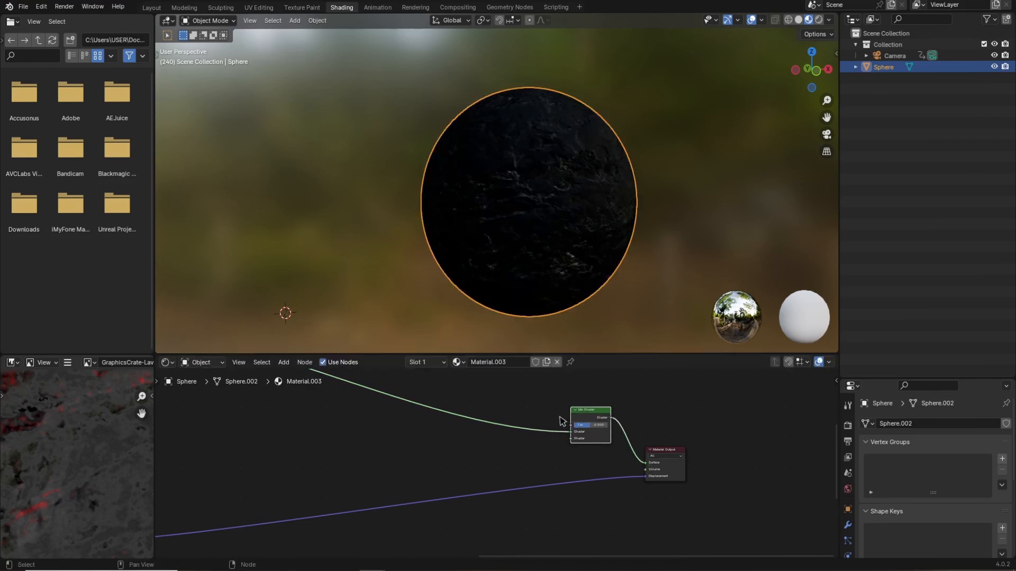
Add a Noise Texture node to the material's node tree.
middle_click_drag(560, 417, 567, 443)
middle_click_drag(510, 417, 529, 461)
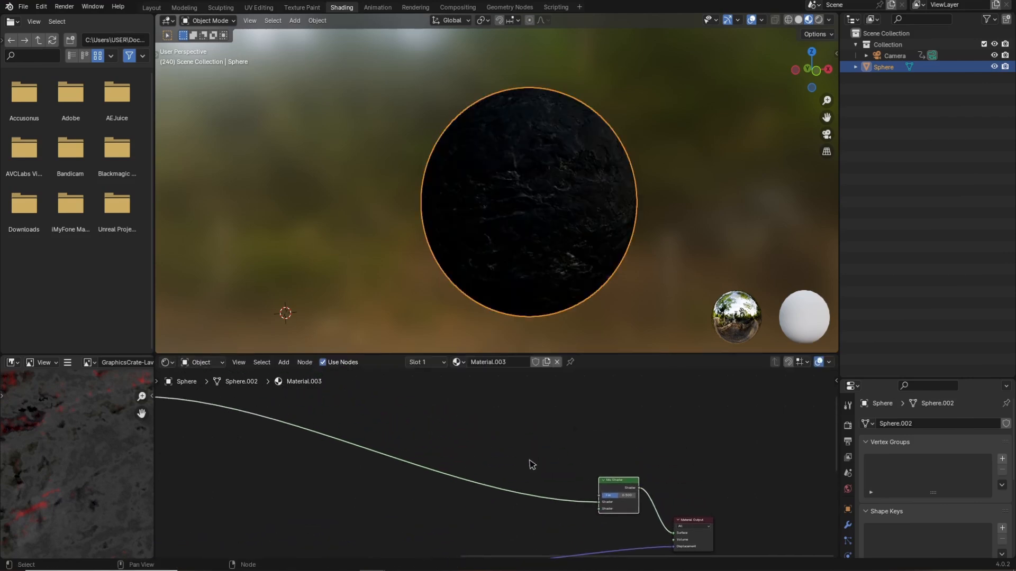
key("shift+a")
left_click(523, 425)
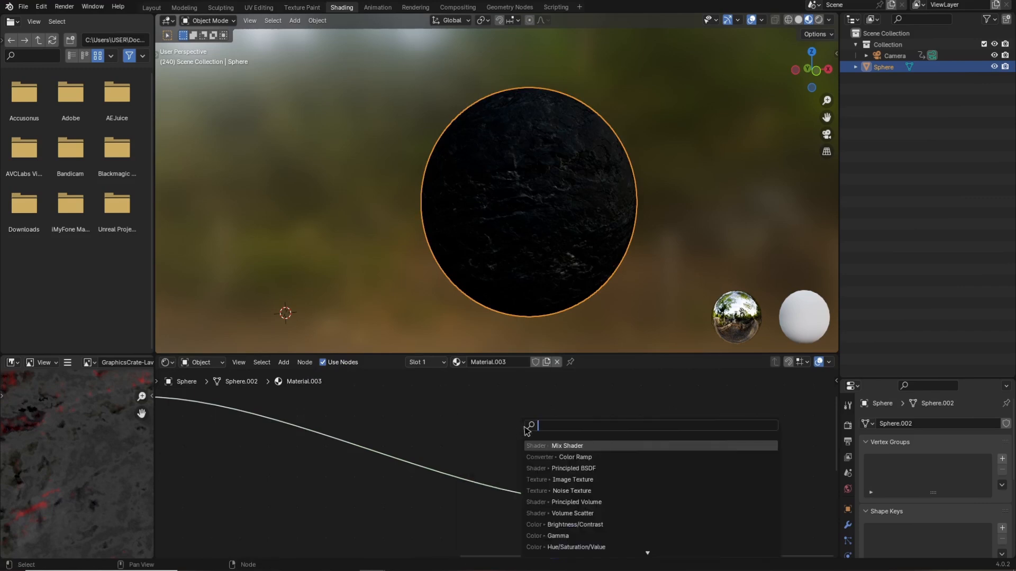
type("noise")
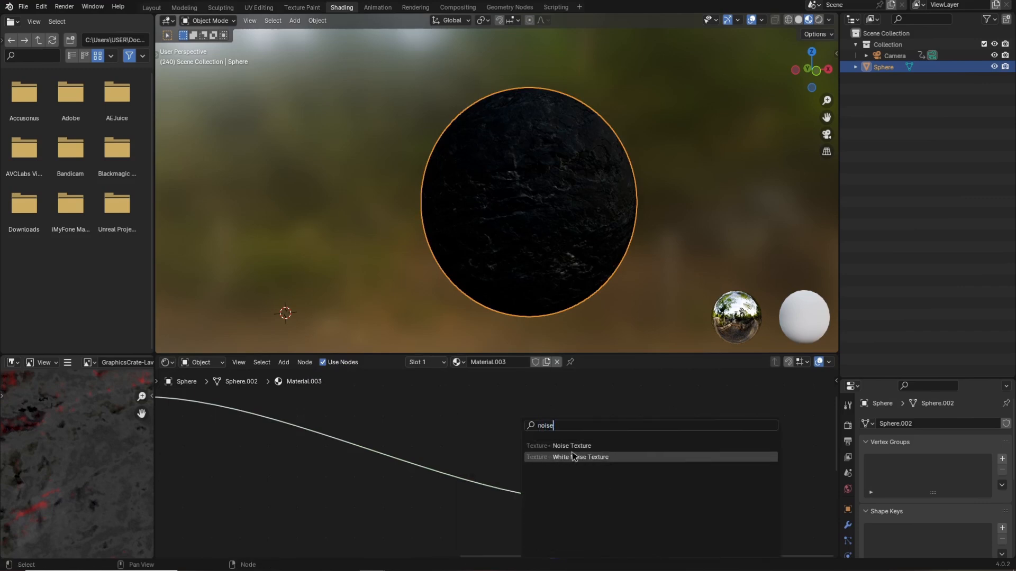
left_click(572, 446)
left_click(484, 418)
Add a Color Ramp driven by the Noise Texture's Fac and connect it to the Mix Shader's factor.
key("shift+a")
left_click(509, 428)
type("color")
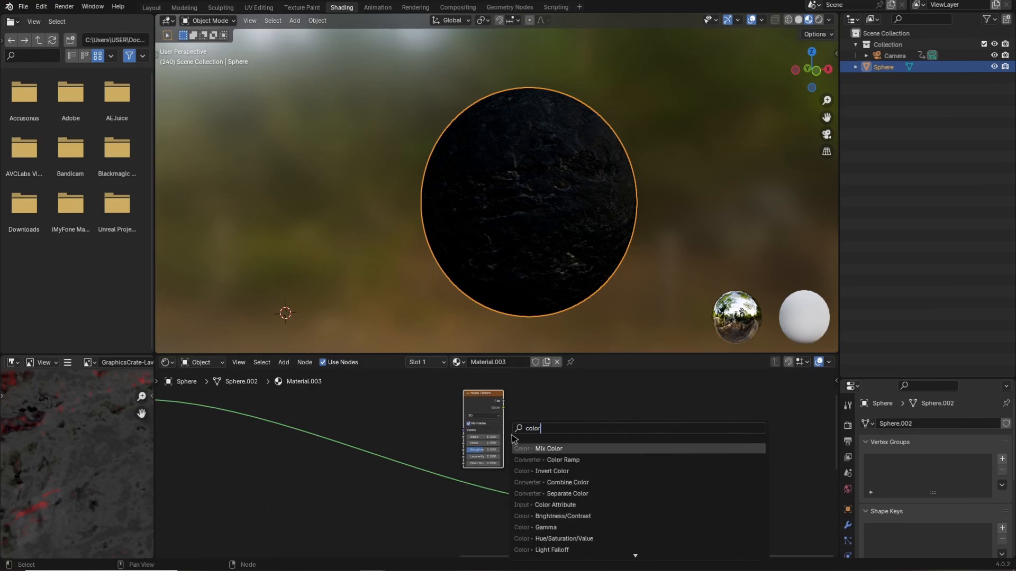
left_click(541, 460)
left_click(562, 446)
left_click_drag(615, 487, 637, 489)
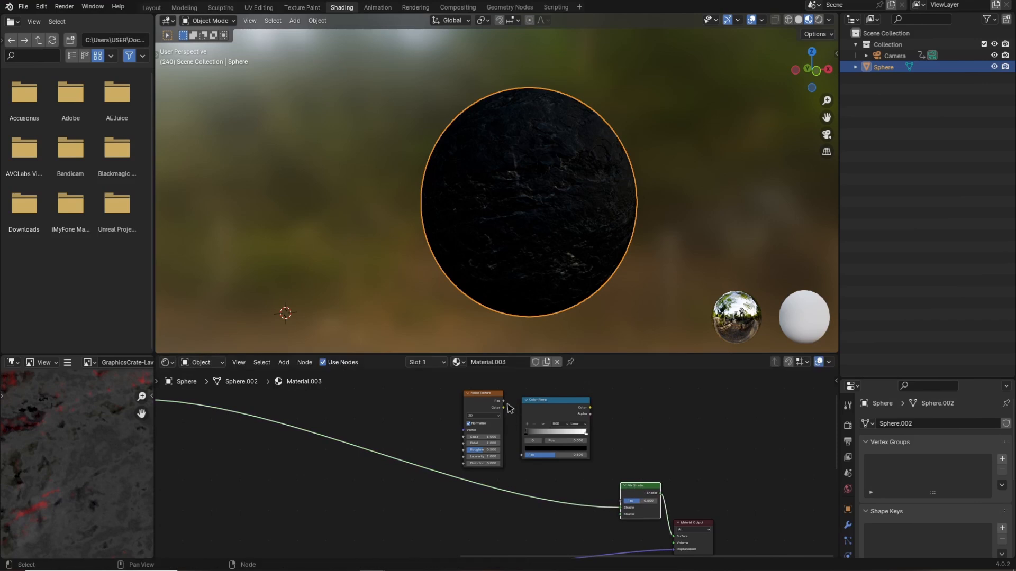
left_click_drag(503, 401, 522, 455)
left_click_drag(591, 407, 620, 501)
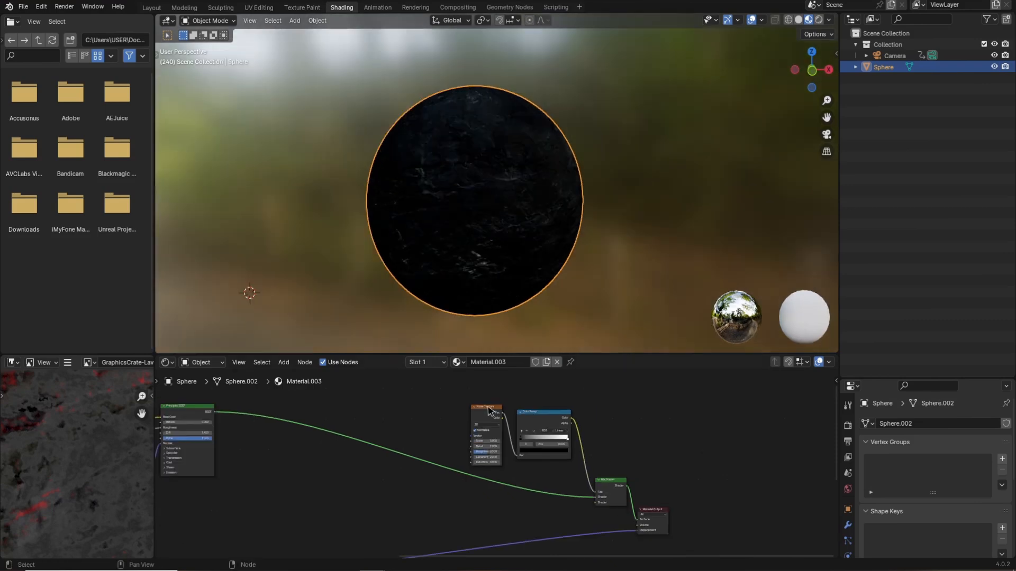
Rearrange the Noise Texture, Color Ramp and Displacement nodes in the node editor.
left_click_drag(490, 410, 475, 409)
left_click_drag(547, 412, 541, 413)
middle_click_drag(659, 458, 655, 408)
middle_click_drag(568, 507, 615, 491)
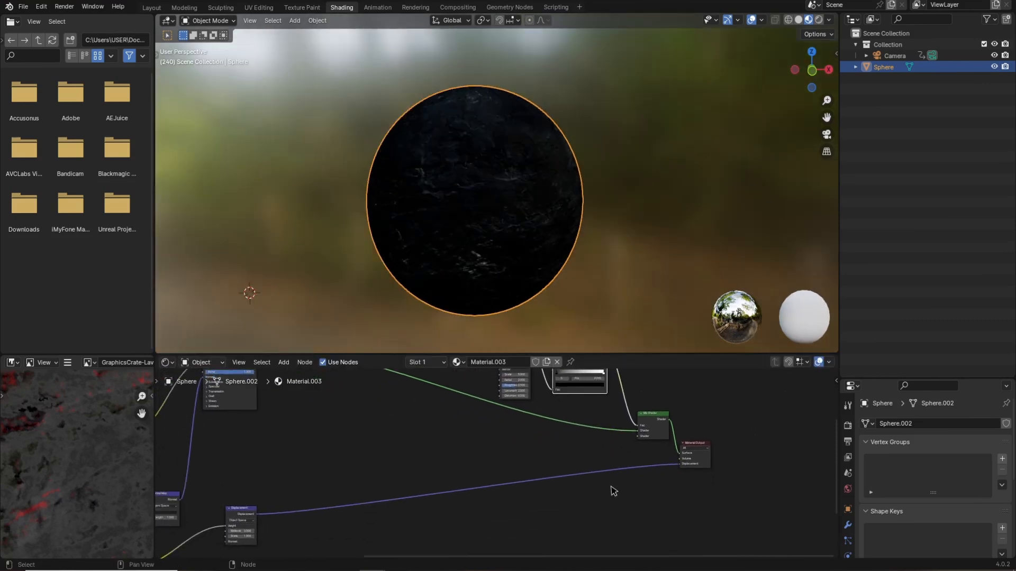
left_click_drag(255, 523, 242, 483)
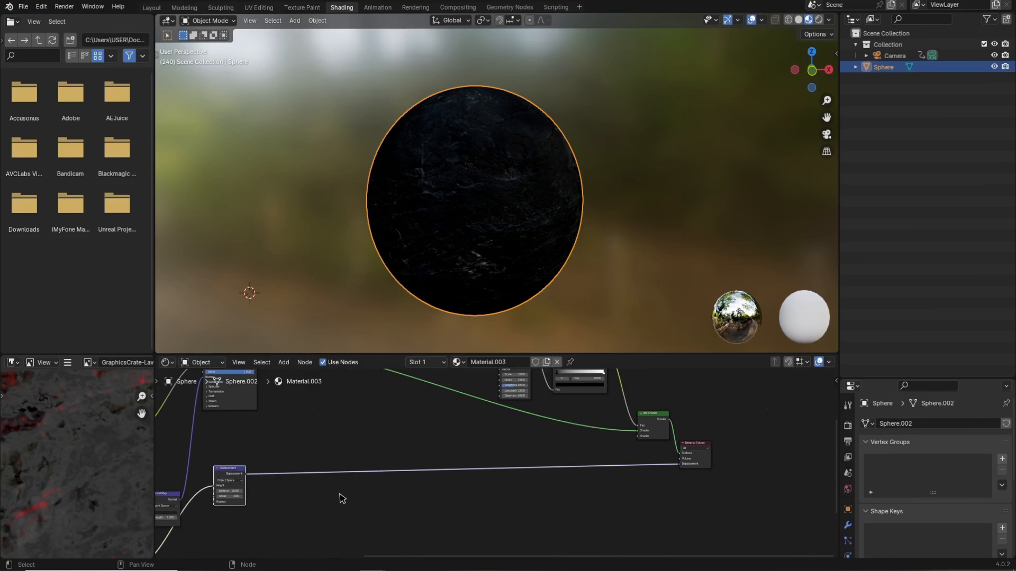
middle_click_drag(427, 492, 400, 546)
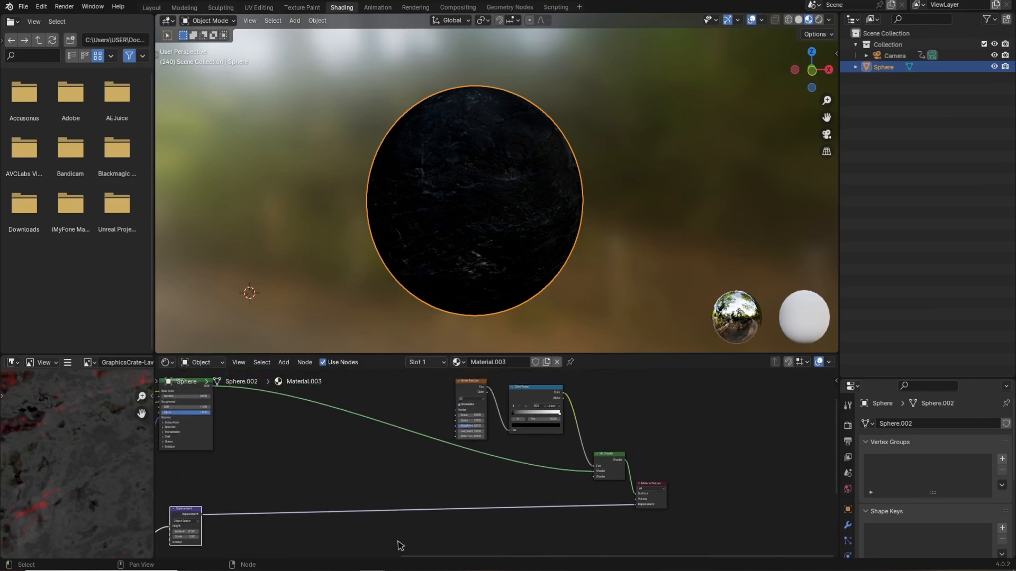
middle_click_drag(565, 524, 558, 516)
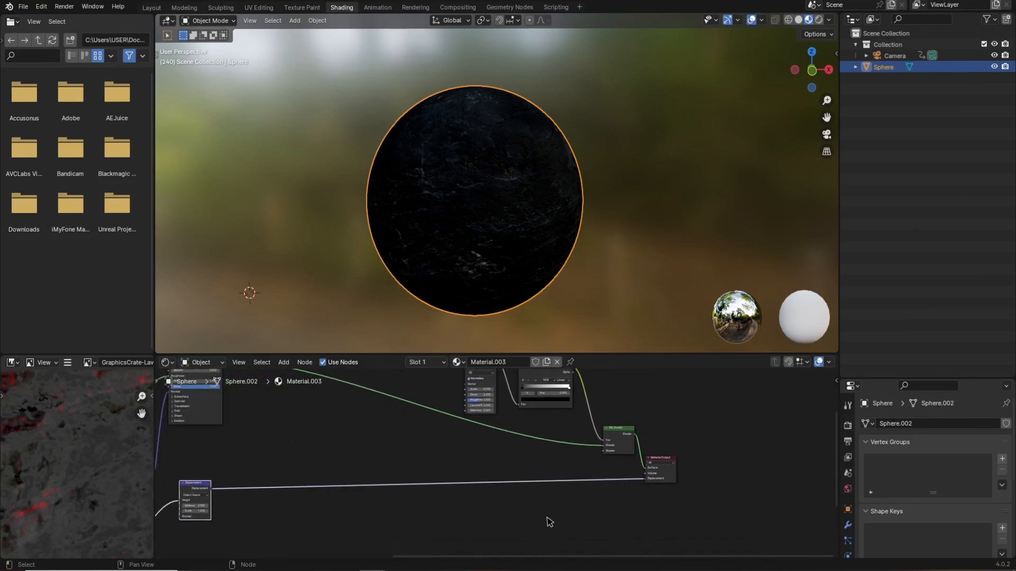
Add a second Principled BSDF and connect it to the Mix Shader's second shader input.
key("shift+a")
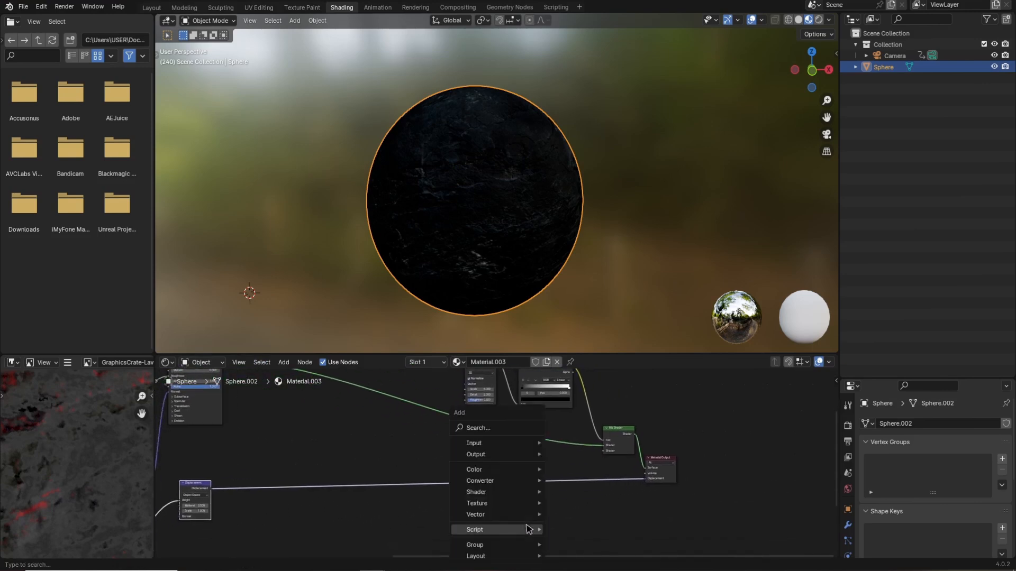
left_click(498, 431)
type("pri")
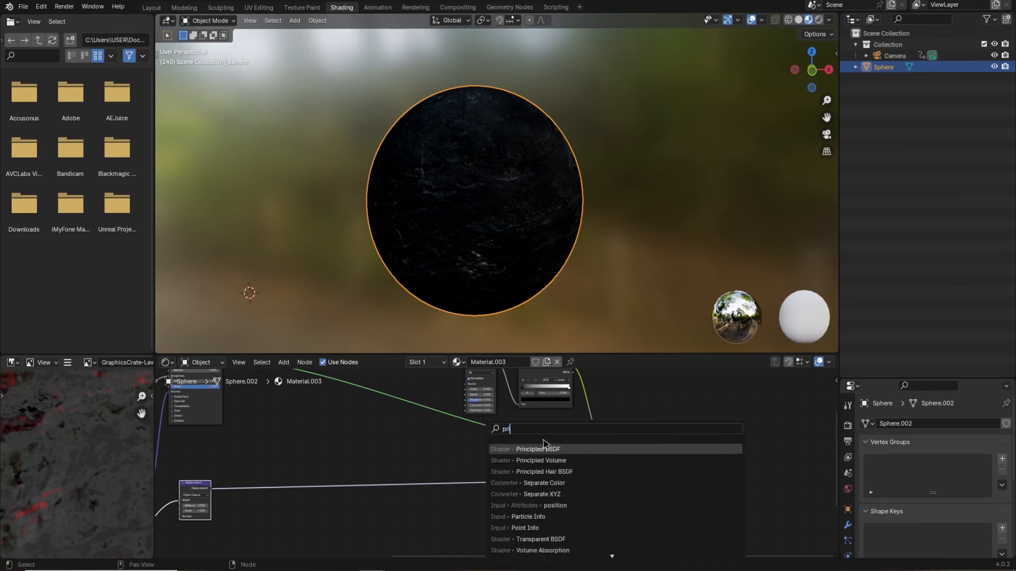
left_click(545, 450)
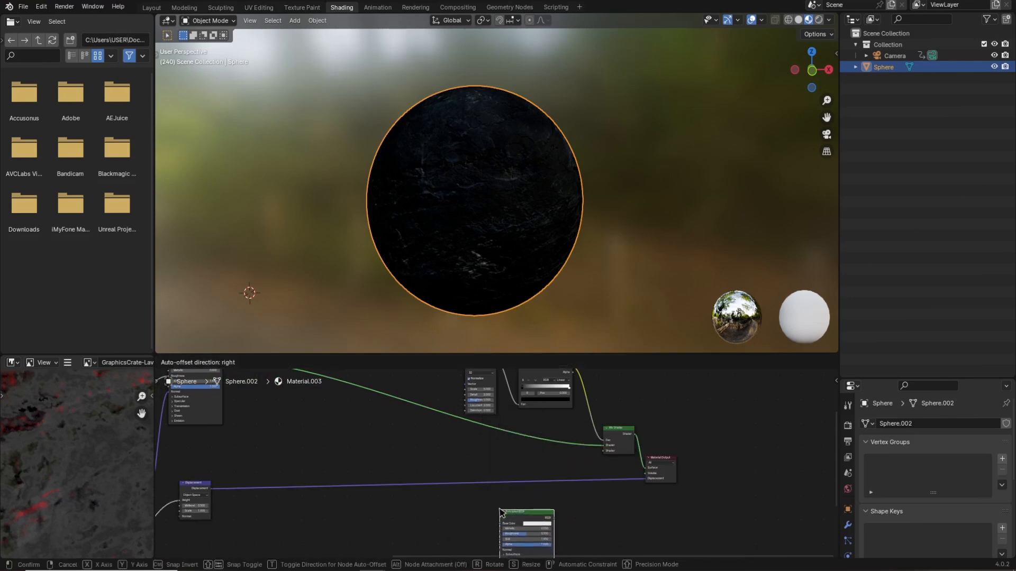
left_click(480, 501)
scroll(550, 506, "up", 2)
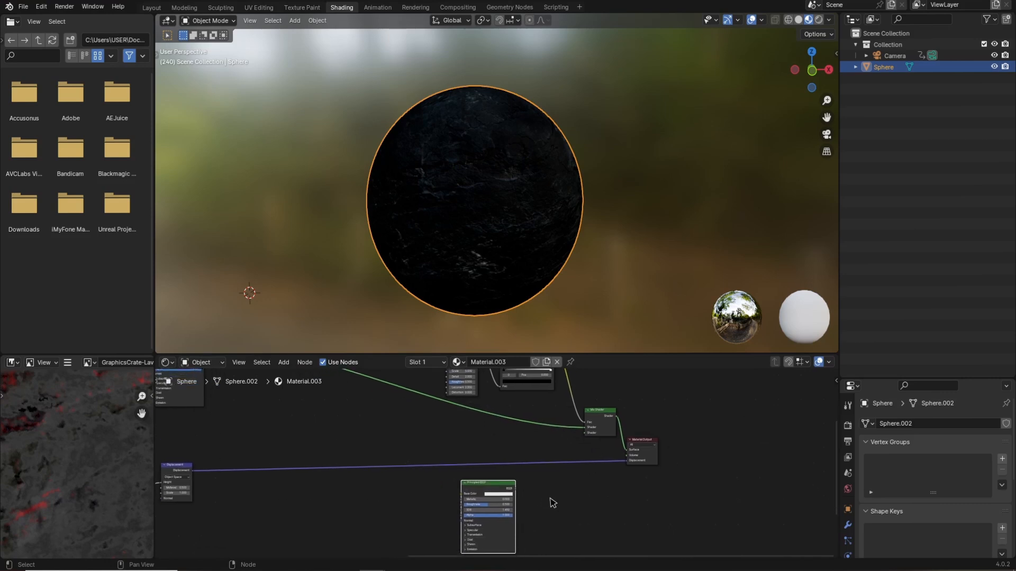
left_click_drag(523, 498, 608, 424)
middle_click_drag(582, 500, 626, 431)
Add an Image Texture node beside the new Principled BSDF and duplicate it.
key("shift+a")
left_click(390, 430)
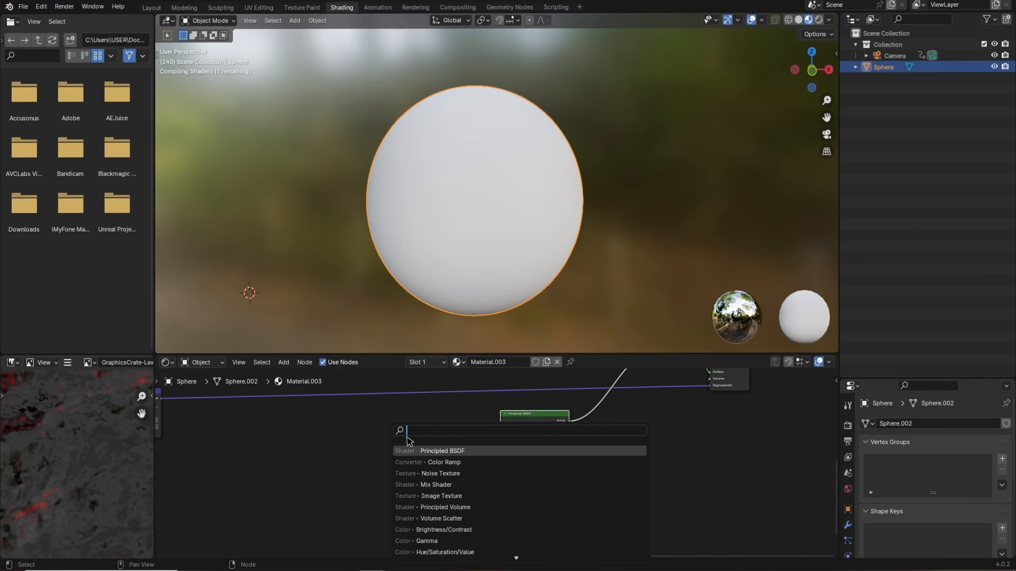
type("ima")
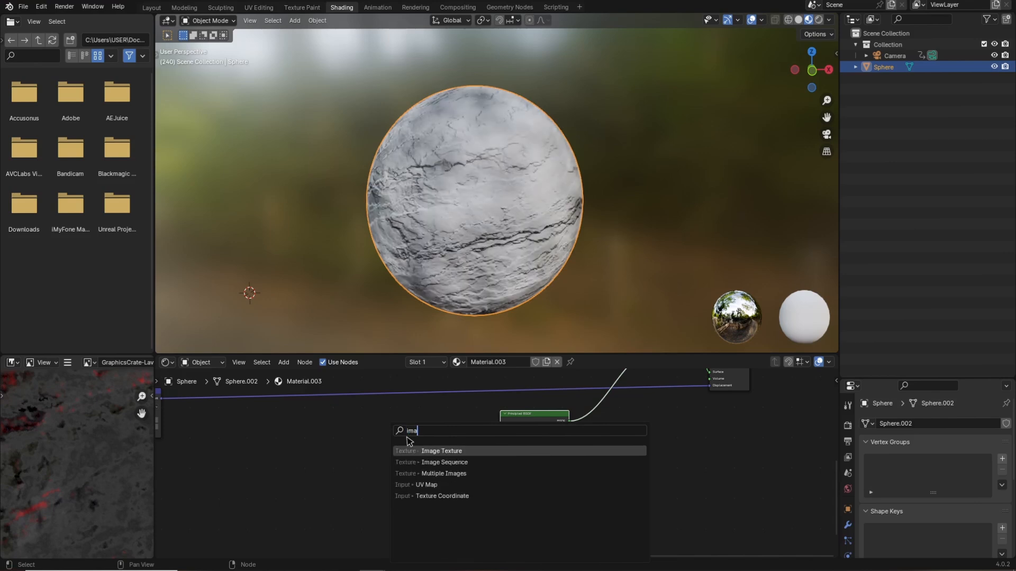
left_click(440, 451)
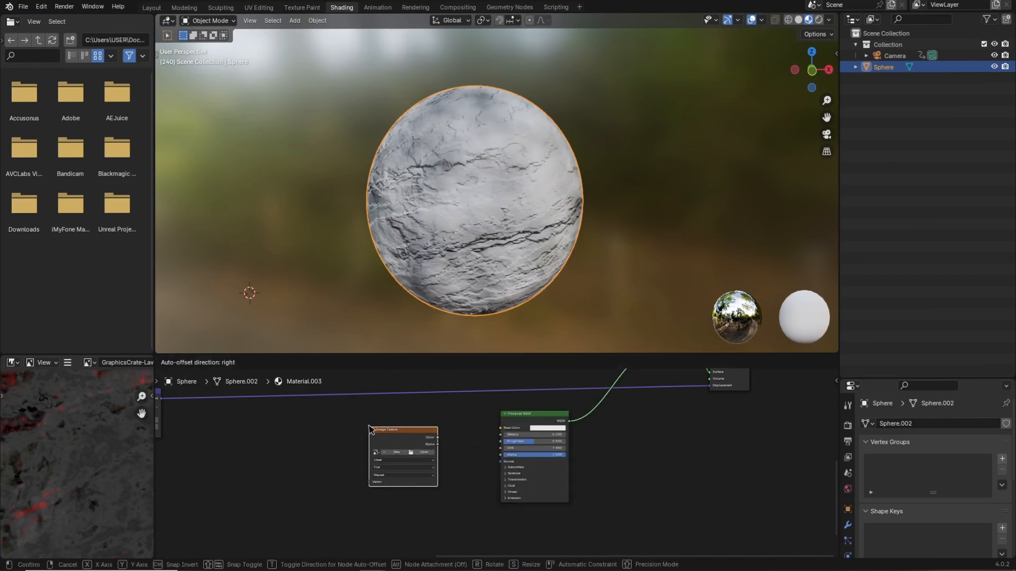
left_click(415, 445)
key("shift+d")
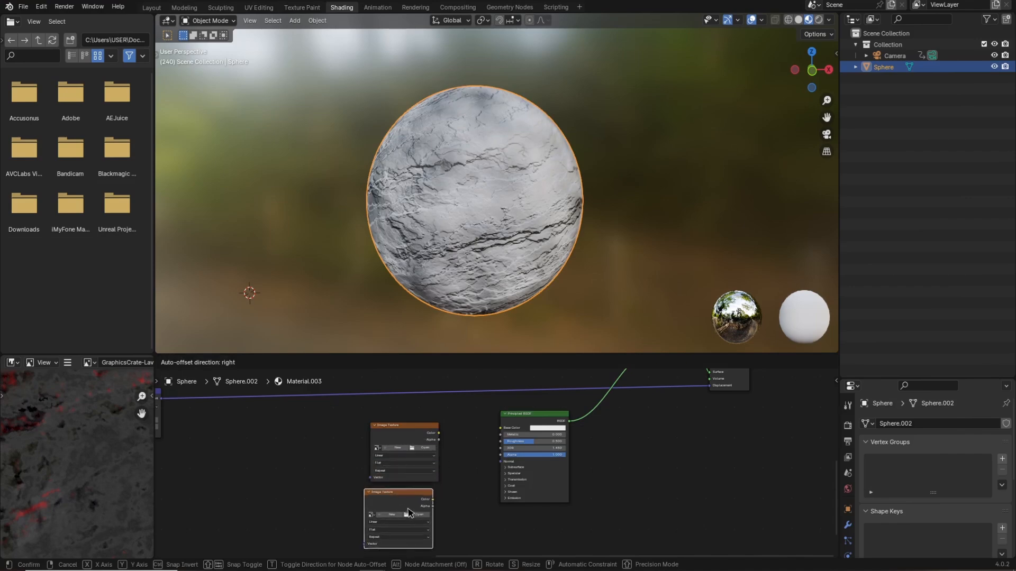
Open GraphicsCrate-Lava_Planet_1.jpg in an image texture and connect its color to the new BSDF's Base Color.
left_click(427, 517)
left_click(427, 517)
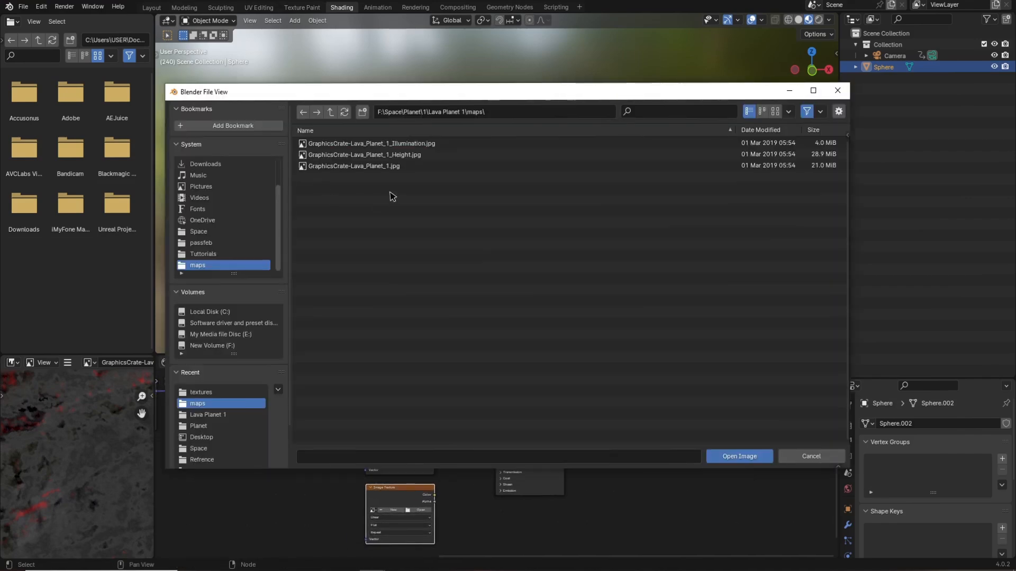
left_click(371, 167)
left_click(747, 451)
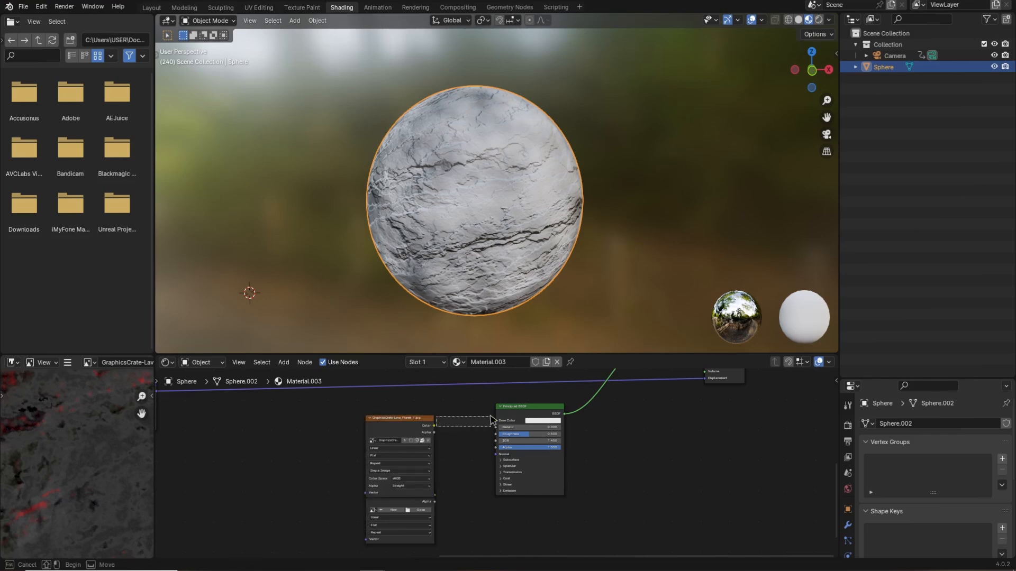
left_click_drag(435, 425, 496, 421)
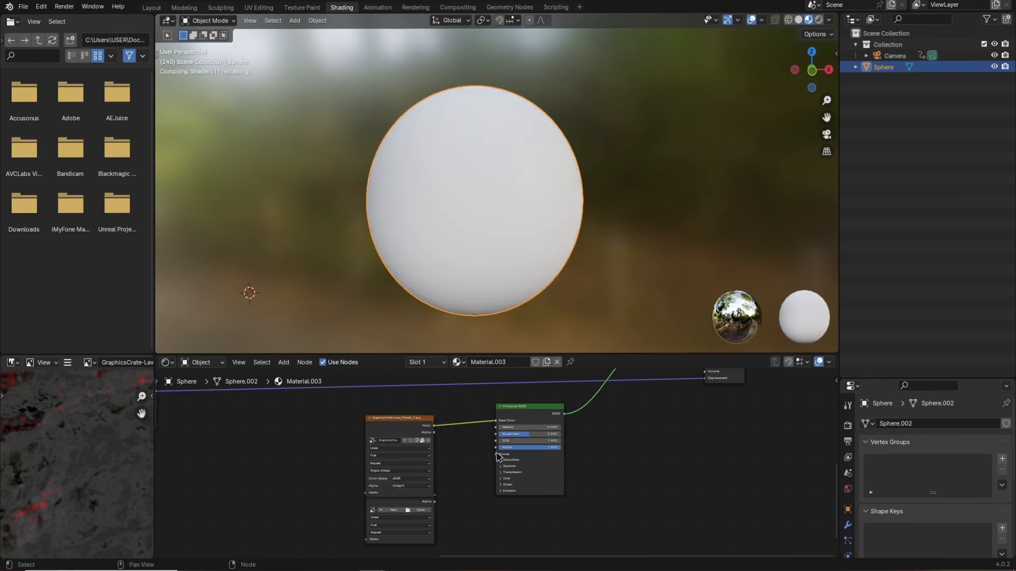
Load GraphicsCrate-Lava_Planet_1_Illumination.jpg into the other Image Texture node.
middle_click_drag(455, 478, 460, 481)
scroll(463, 479, "down", 2)
left_click_drag(419, 425, 428, 399)
left_click(445, 510)
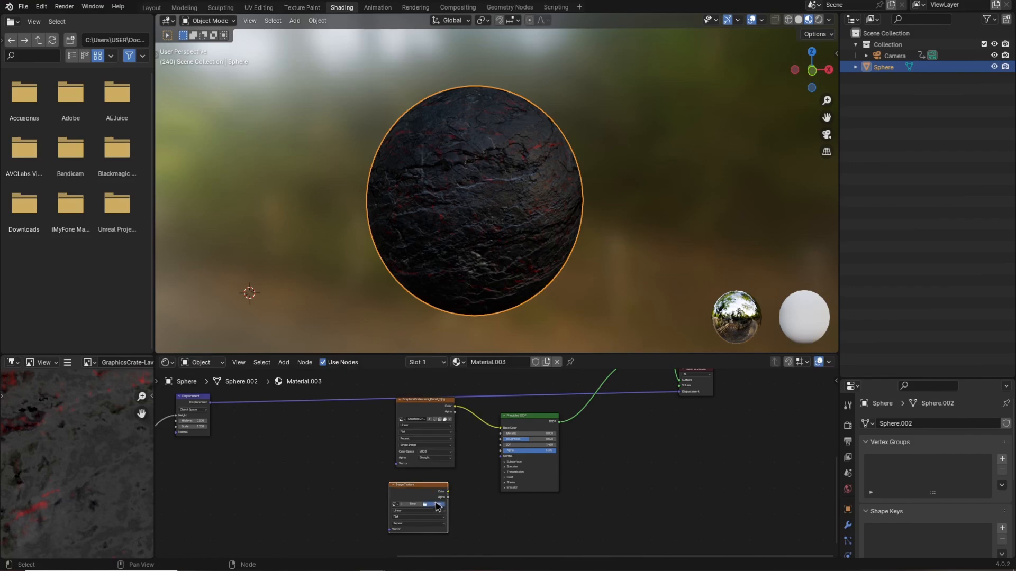
left_click(435, 505)
double_click(328, 189)
double_click(321, 155)
double_click(323, 144)
double_click(329, 144)
left_click(344, 143)
left_click(769, 452)
scroll(502, 510, "up", 2)
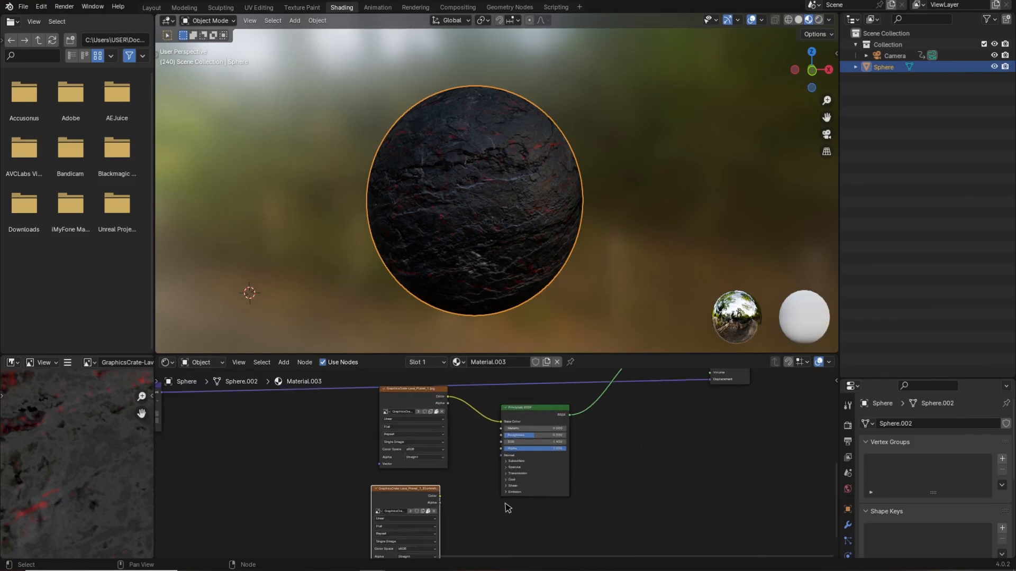
Connect the illumination texture to the new BSDF's Emission Color and set Emission Strength to 50.
left_click(507, 497)
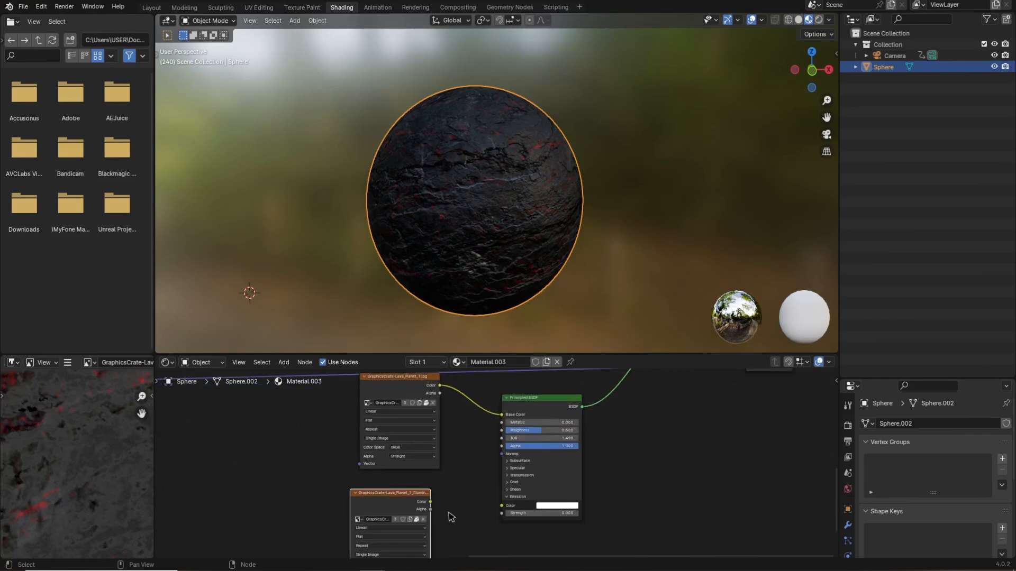
left_click_drag(431, 507, 502, 506)
scroll(569, 236, "up", 2)
middle_click_drag(569, 236, 589, 236)
mouse_move(456, 196)
middle_mouse_down()
mouse_move(504, 198)
mouse_move(450, 200)
middle_mouse_up()
left_click(574, 514)
type("50")
key("Return")
middle_click_drag(529, 243, 431, 252)
scroll(512, 228, "up", 2)
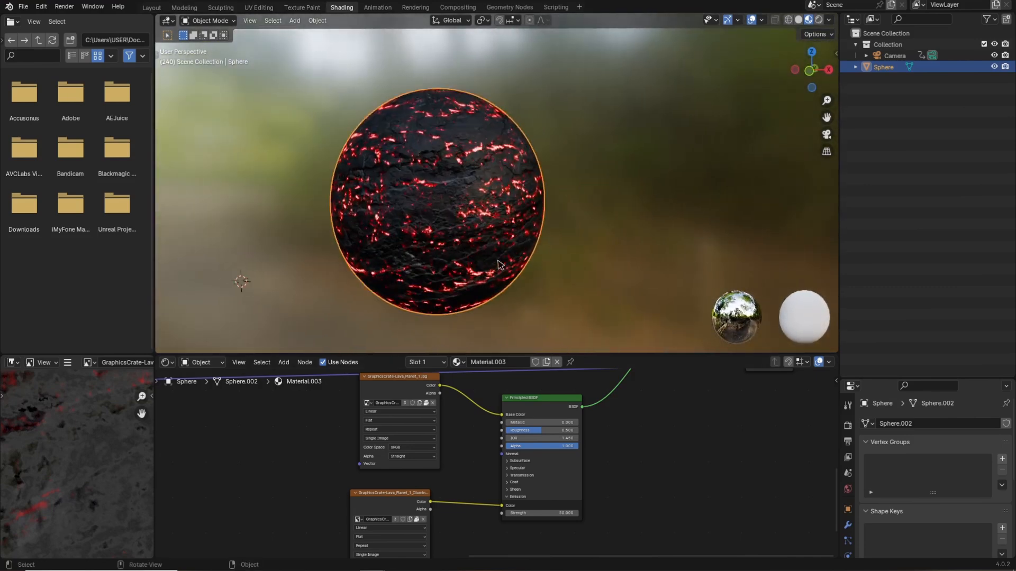
Insert a Color Ramp between the illumination texture and the Emission Color input.
middle_click_drag(589, 429, 607, 428)
left_click_drag(568, 398, 650, 402)
key("shift+a")
left_click(503, 428)
type("color")
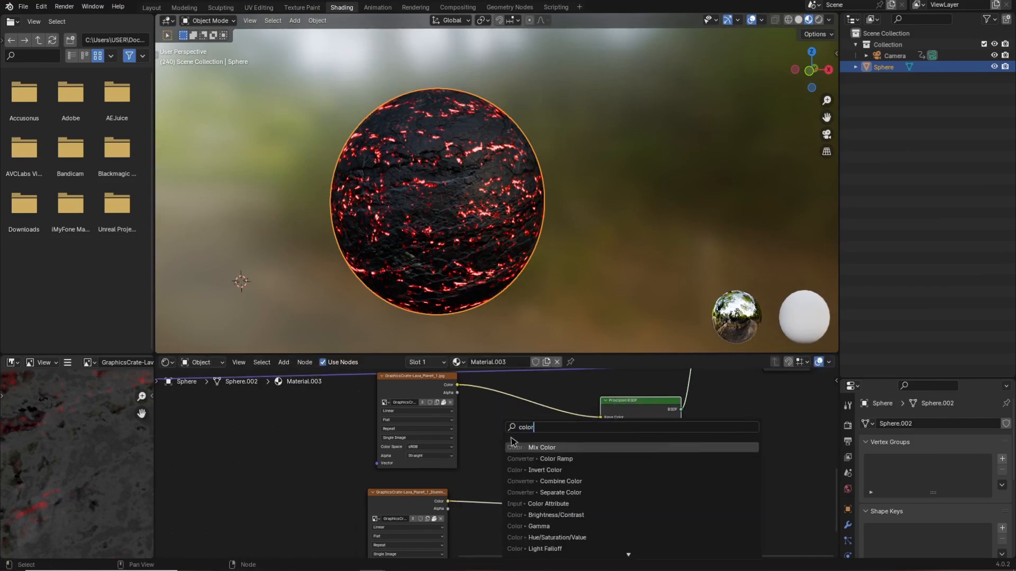
left_click(550, 458)
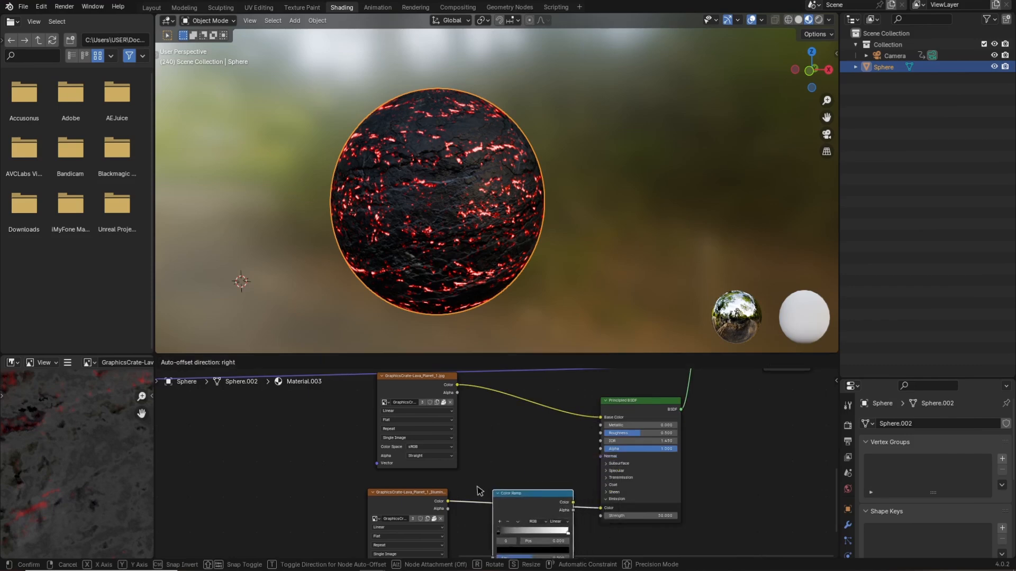
left_click(529, 515)
mouse_move(592, 532)
middle_mouse_down()
mouse_move(582, 512)
mouse_move(564, 509)
mouse_move(569, 488)
middle_mouse_up()
left_click(556, 479)
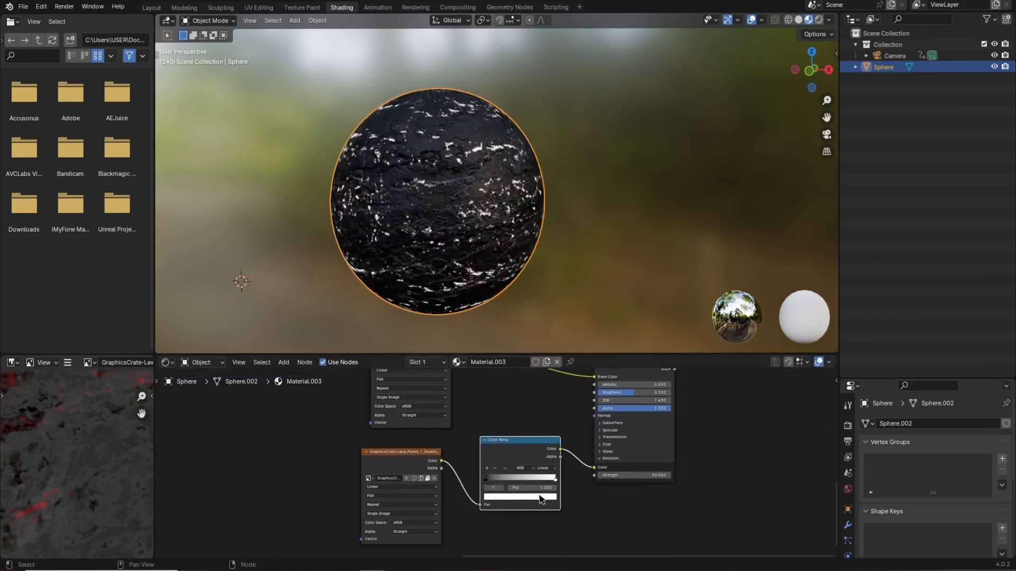
Set the emission Color Ramp's white stop to an orange-red color.
left_click(542, 497)
left_click_drag(518, 423, 509, 443)
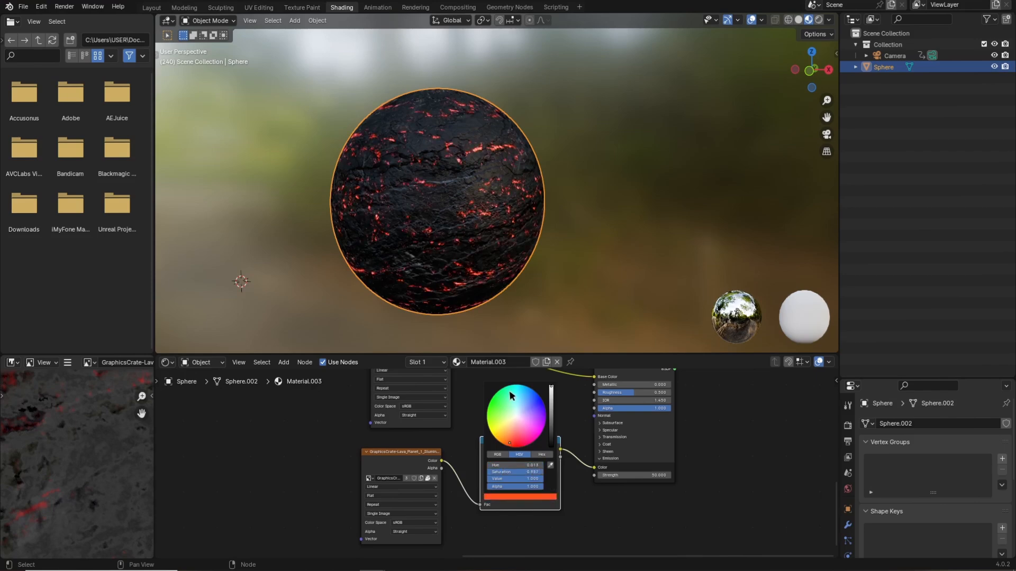
middle_click_drag(512, 291, 531, 296)
Move the black stop of the noise Color Ramp to about 0.43 to tighten the mix mask.
middle_click_drag(713, 454, 658, 490)
middle_click_drag(442, 280, 479, 265)
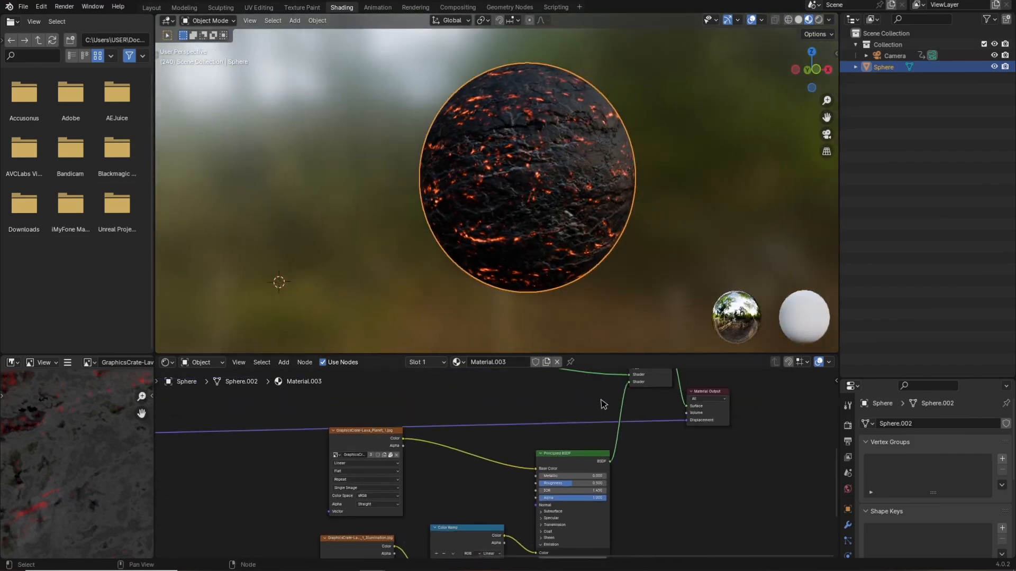
middle_click_drag(588, 406, 575, 480)
middle_click_drag(556, 415, 578, 479)
scroll(589, 470, "up", 1)
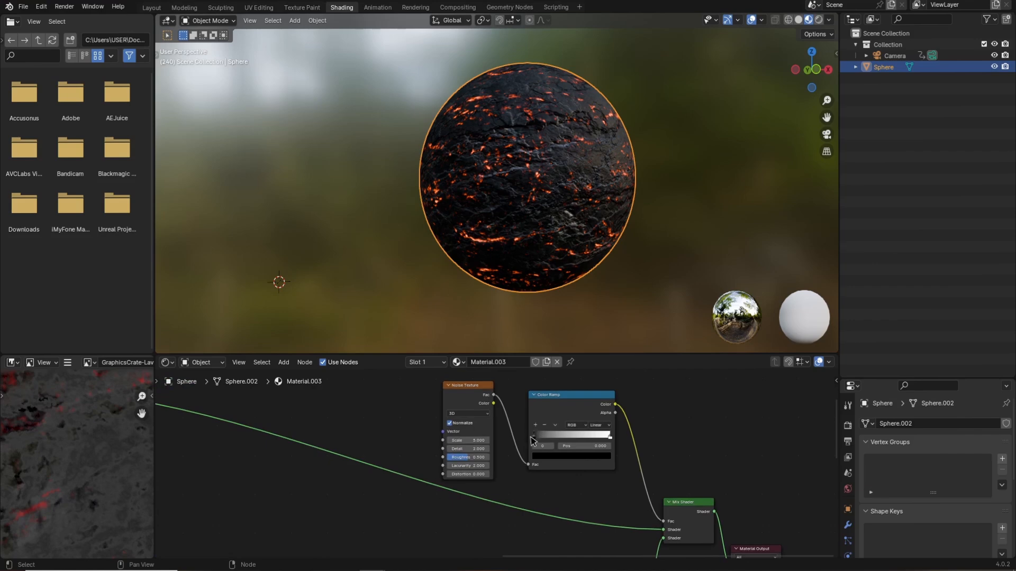
left_click_drag(534, 436, 571, 443)
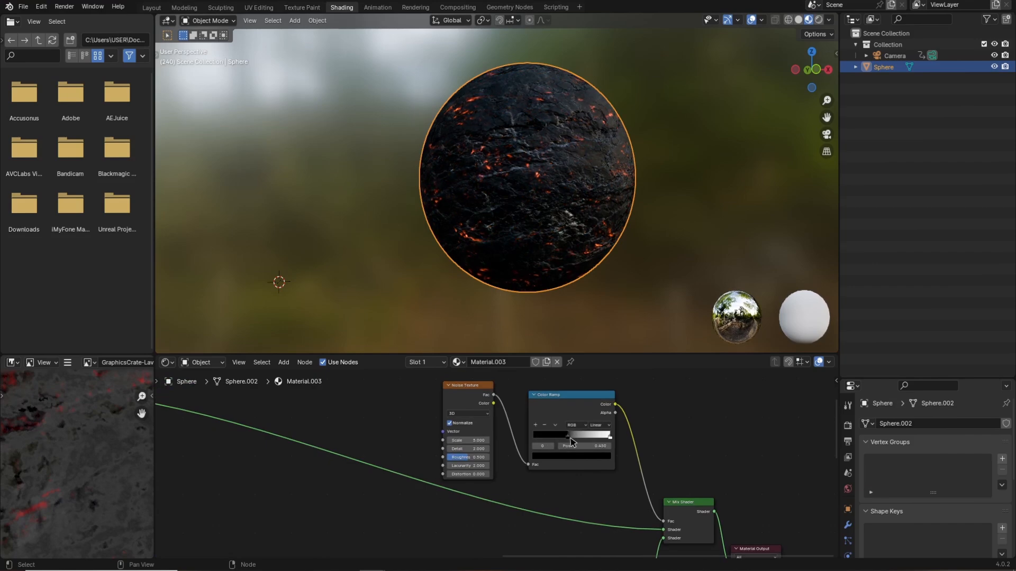
middle_click_drag(529, 256, 505, 260)
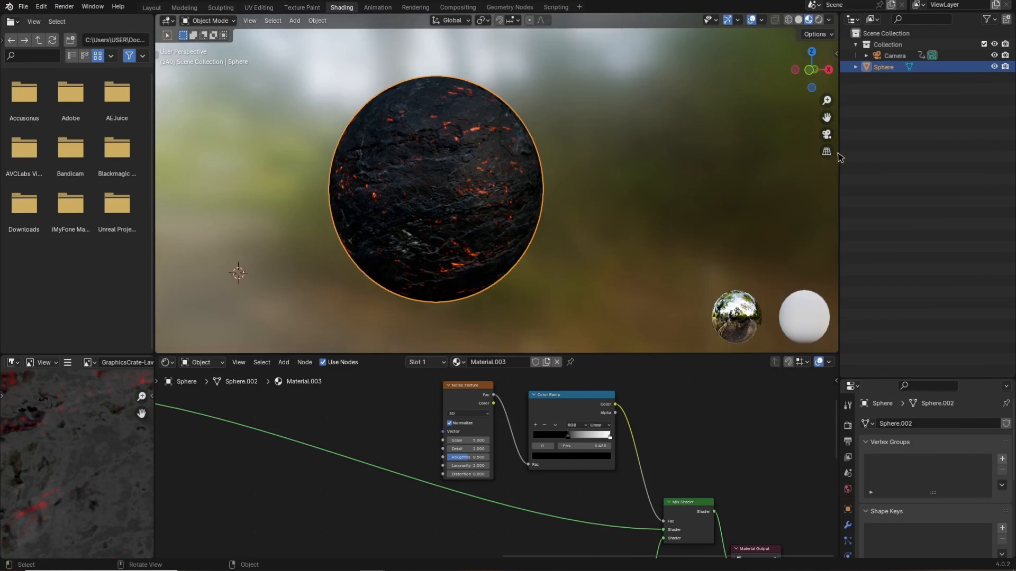
View the scene through the camera and zoom out over the whole node tree.
left_click(825, 137)
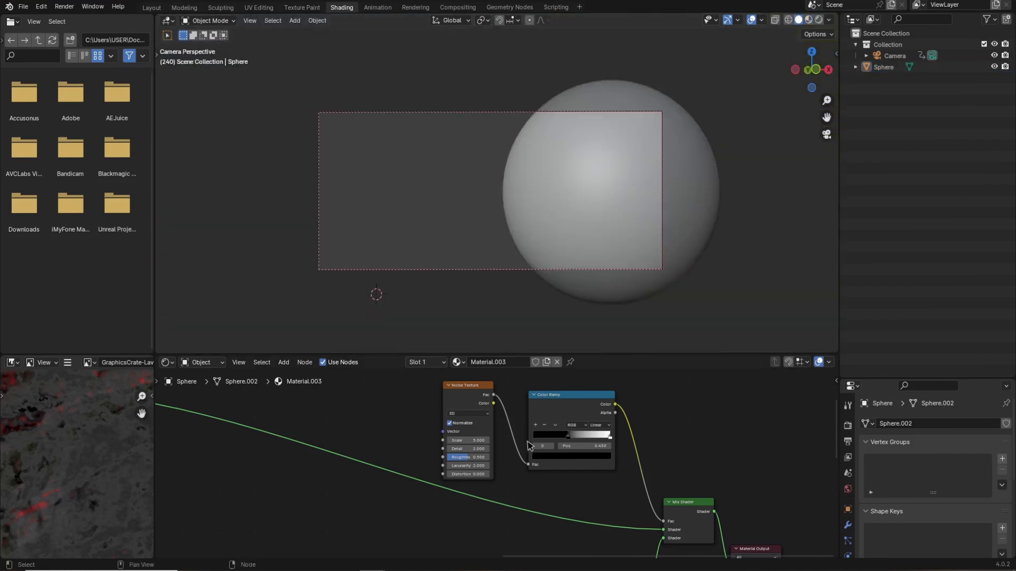
scroll(477, 479, "down", 6)
middle_click_drag(478, 479, 524, 453)
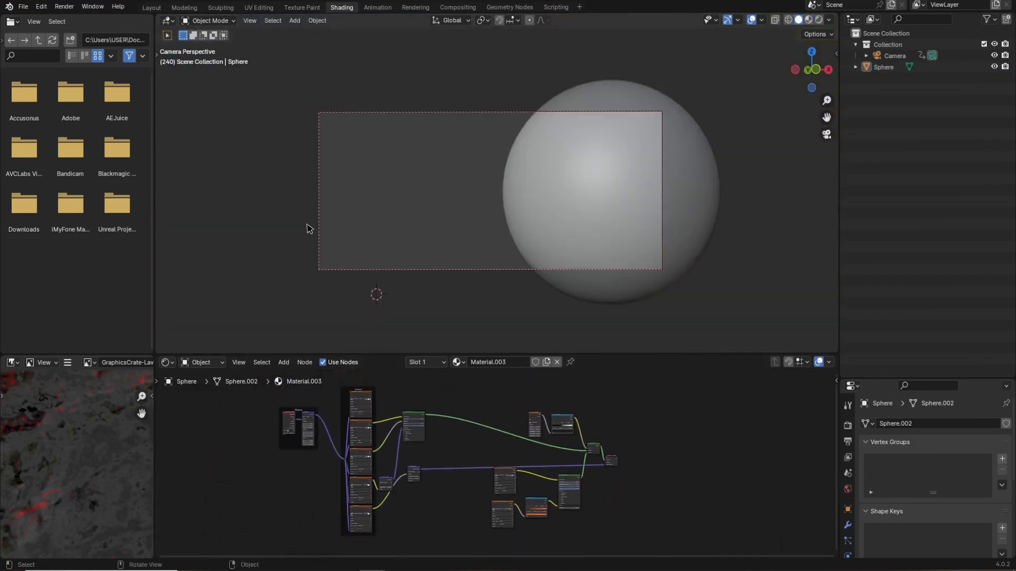
Add a Sun light to the scene from the Layout workspace.
left_click(151, 8)
mouse_move(529, 318)
middle_mouse_down()
mouse_move(572, 332)
mouse_move(560, 336)
middle_mouse_up()
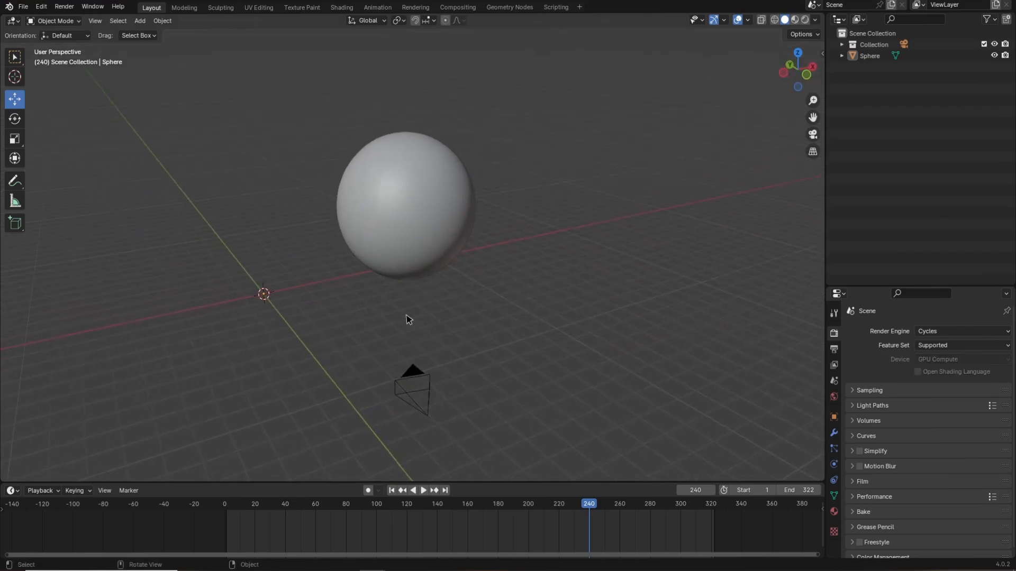
key("shift+a")
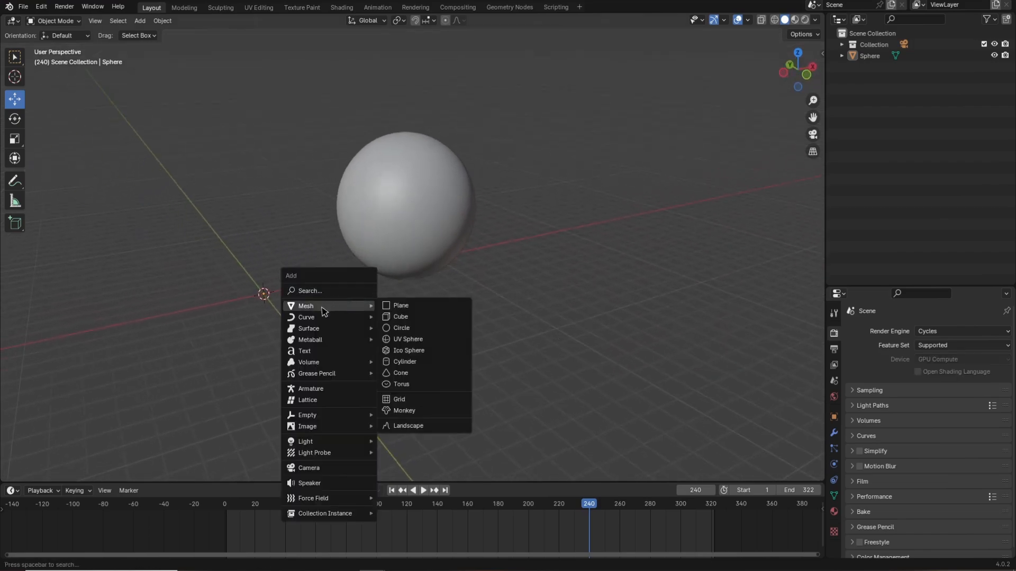
mouse_move(329, 441)
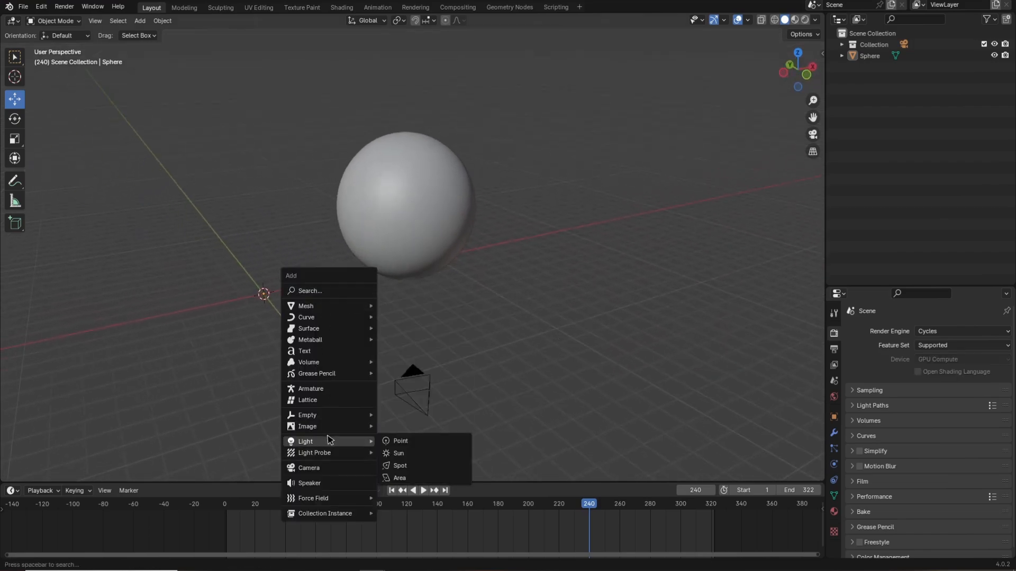
left_click(399, 453)
Move the sun light up so it sits above the sphere.
middle_click_drag(442, 415, 463, 306)
key("KP_7")
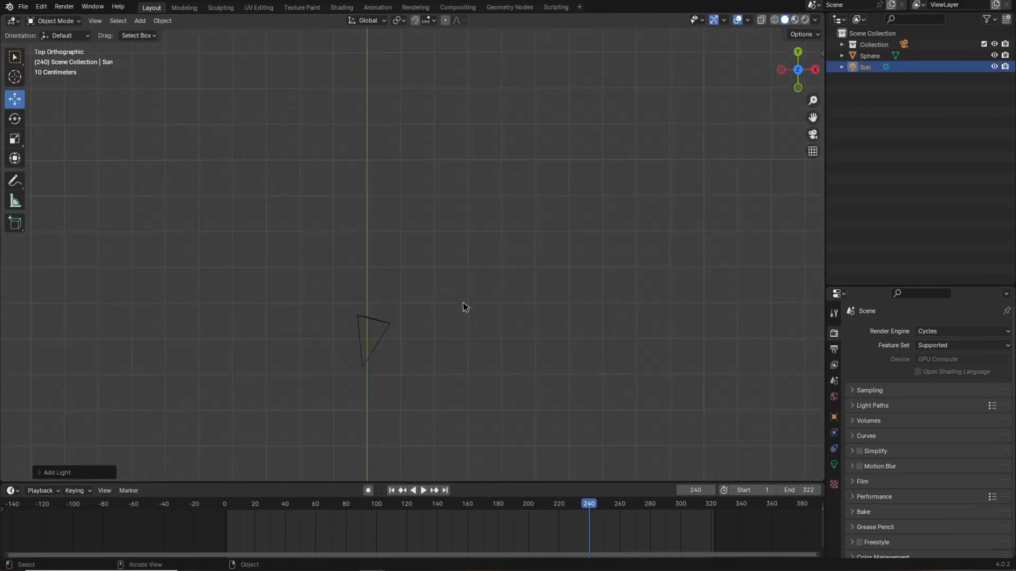
scroll(468, 308, "down", 6)
left_click_drag(412, 162, 503, 176)
key("KP_1")
left_click_drag(464, 276, 464, 178)
middle_click_drag(522, 269, 568, 309)
Set the sun light's Strength to 10.
left_click(834, 464)
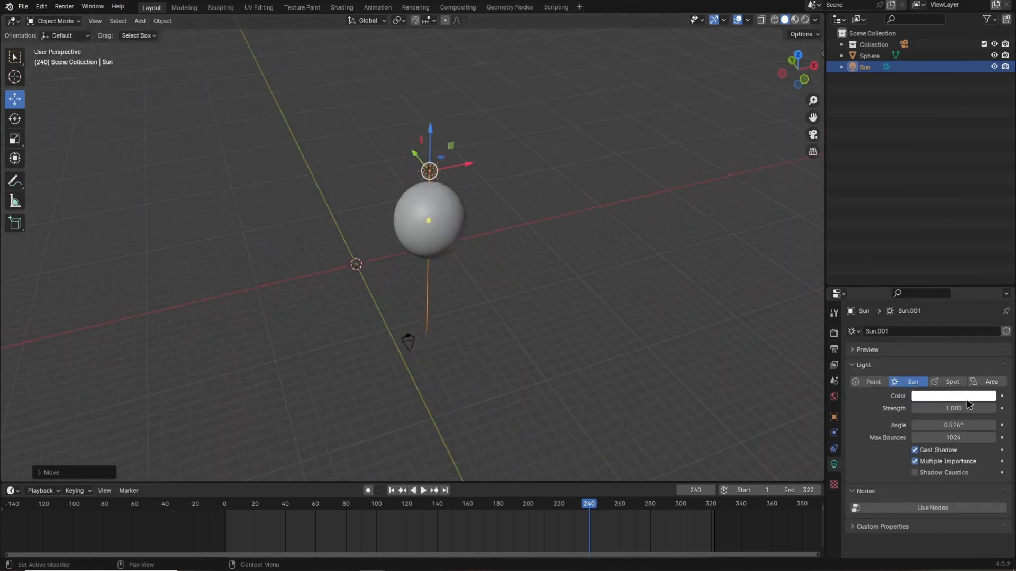
left_click(948, 411)
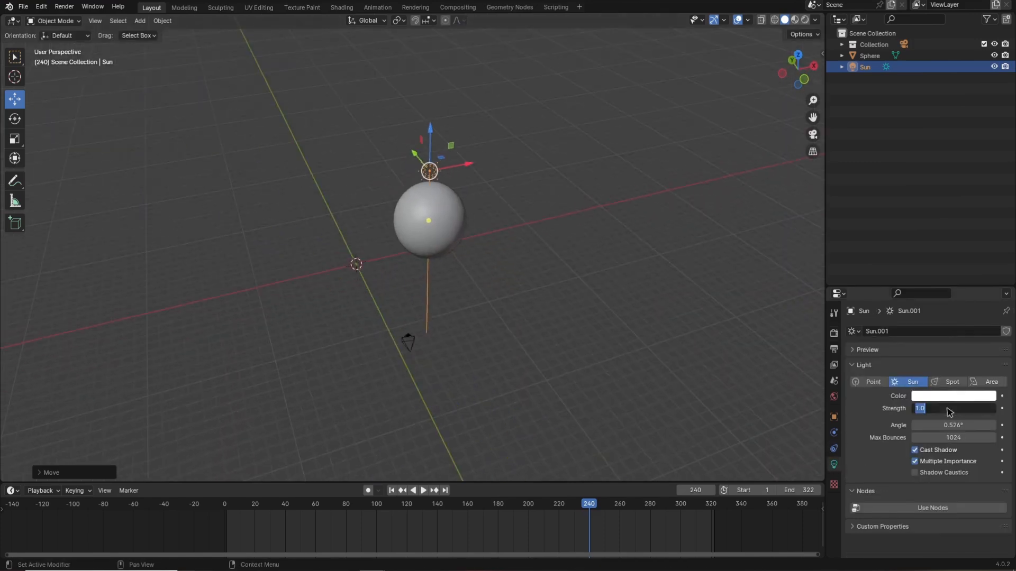
type("10")
key("Return")
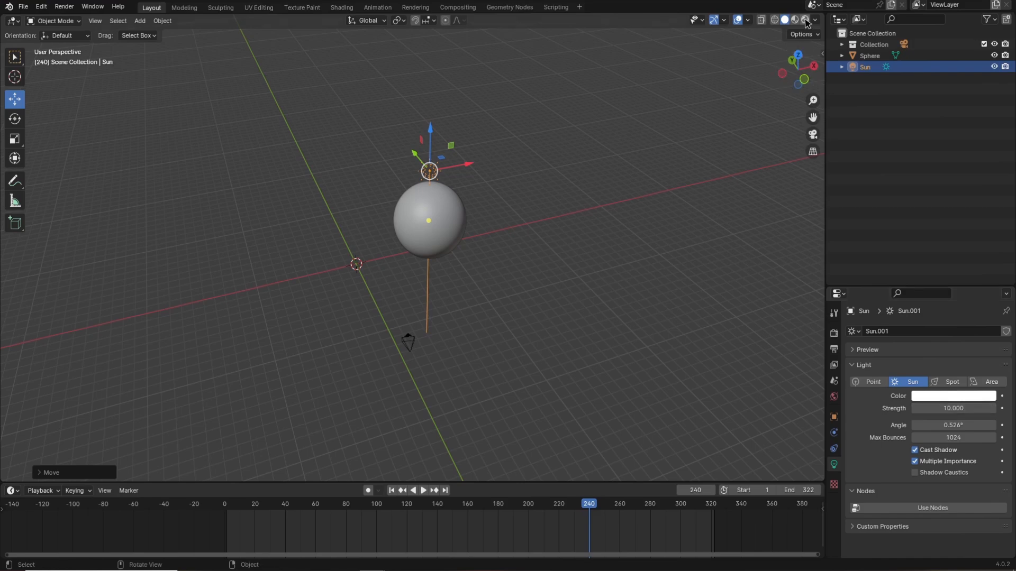
Rotate the sun around several axes so its light rakes across the sphere, checking in rendered view.
left_click(805, 20)
mouse_move(624, 161)
middle_mouse_down()
mouse_move(510, 209)
mouse_move(574, 254)
mouse_move(562, 264)
mouse_move(556, 198)
middle_mouse_up()
key("KP_7")
key("r")
key("z")
left_click(581, 257)
key("z")
key("r")
key("z")
left_click(630, 244)
key("KP_3")
key("r")
left_click(523, 274)
middle_click_drag(524, 273, 617, 229)
key("r")
key("z")
left_click(687, 174)
left_click(805, 19)
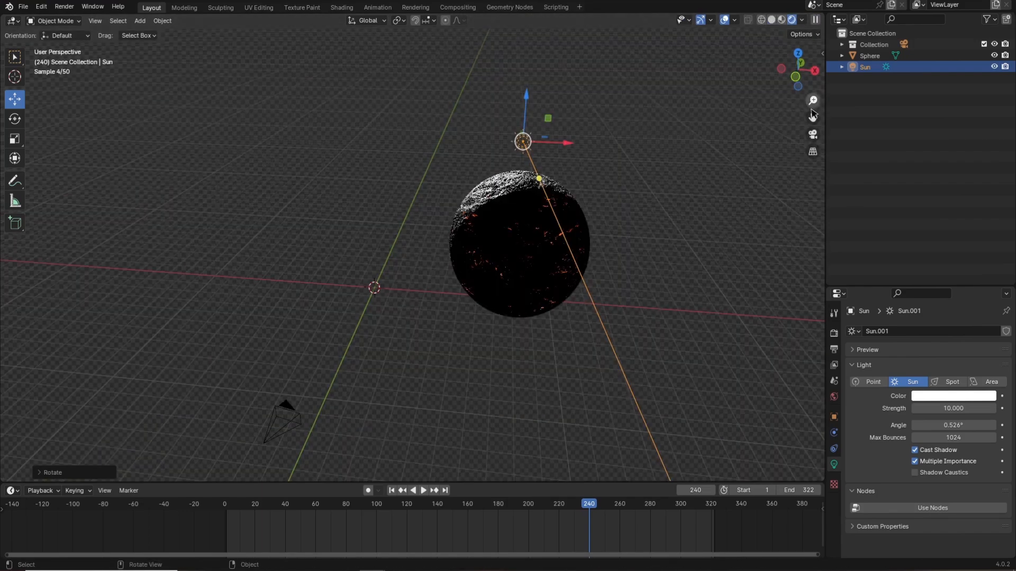
Set the sun's Angle to 50° while viewing through the camera.
key("KP_0")
scroll(489, 278, "up", 1)
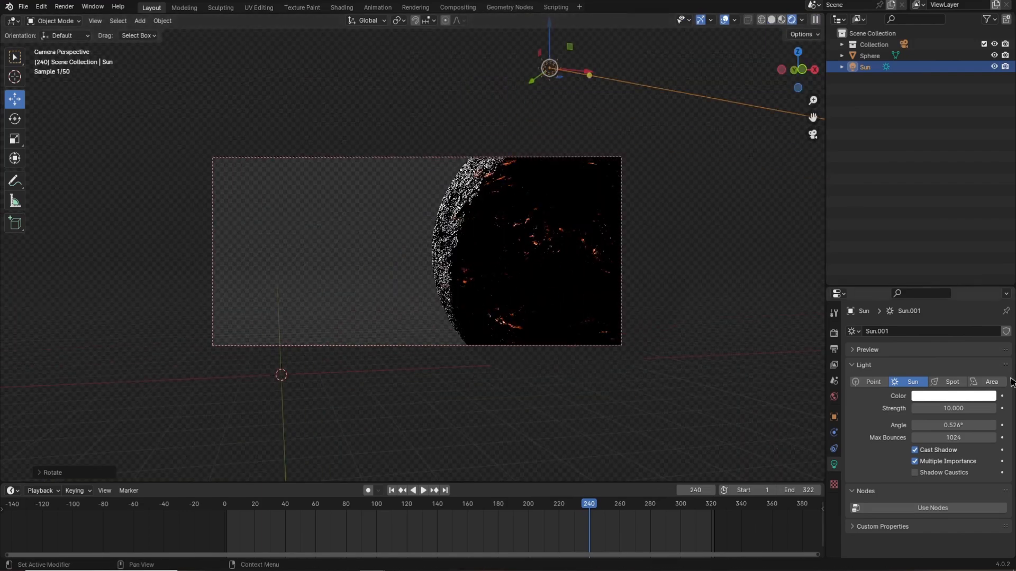
left_click(958, 427)
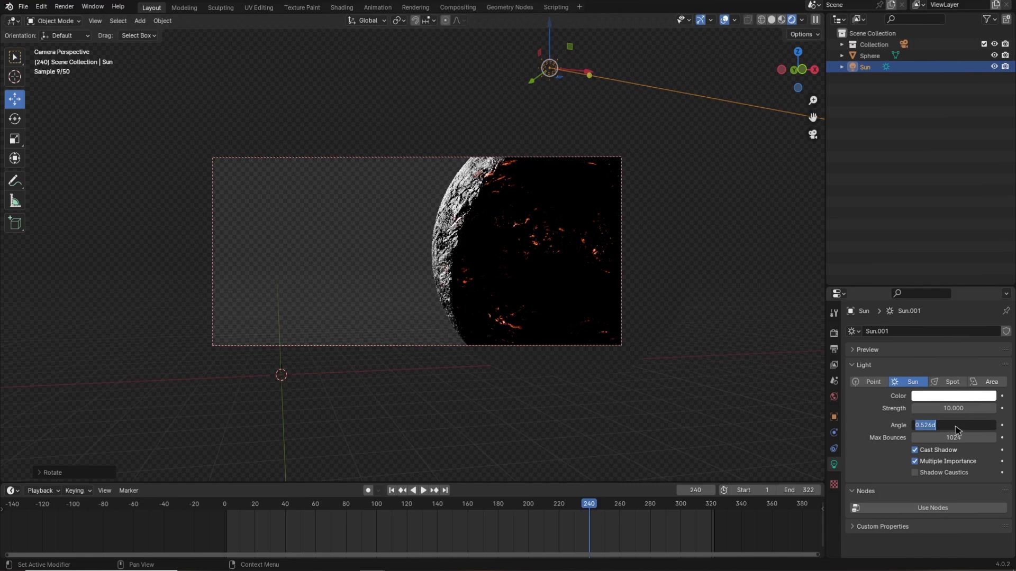
type("5")
key("Return")
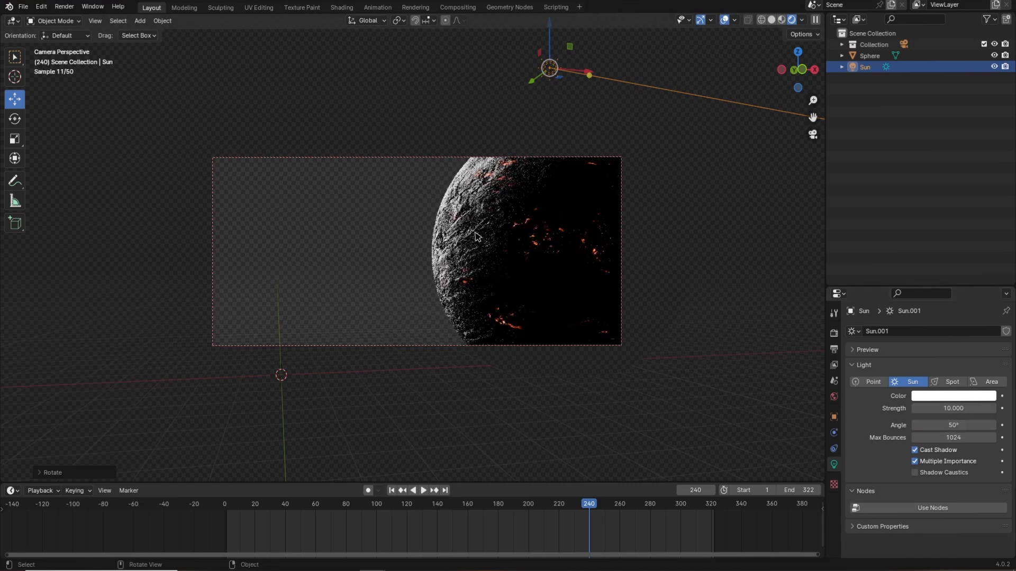
Tint the sun light's color a pale peach.
left_click(945, 400)
left_click_drag(933, 282, 932, 292)
left_click(868, 197)
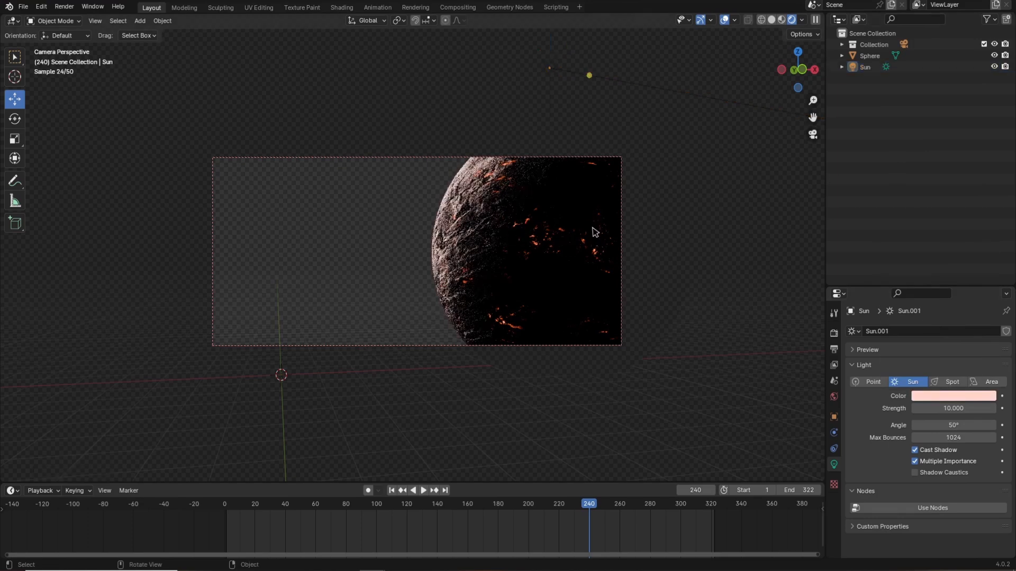
Duplicate the planet sphere in place and scale the copy up slightly, about 1.01.
left_click(772, 20)
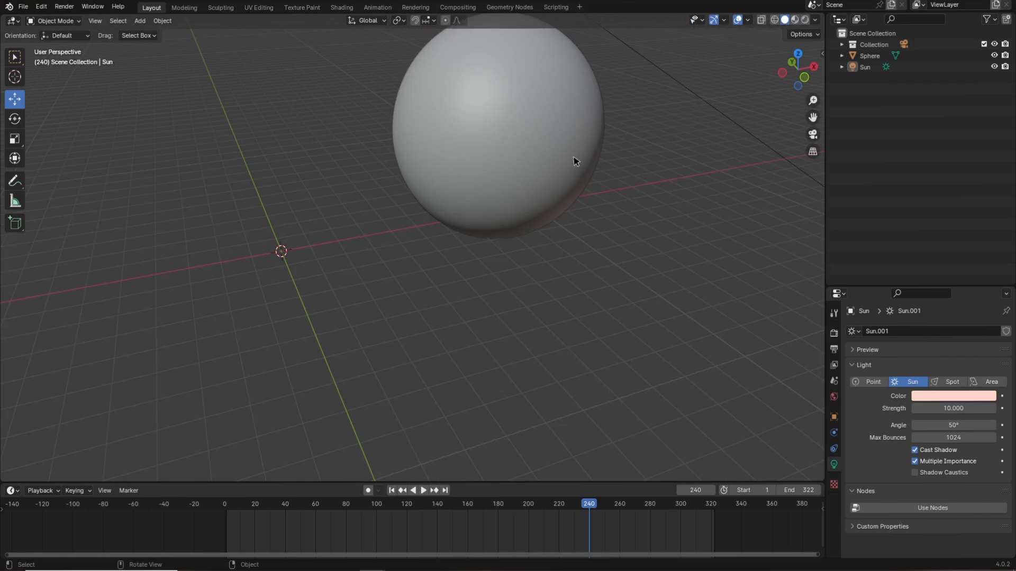
middle_click_drag(575, 161, 551, 236)
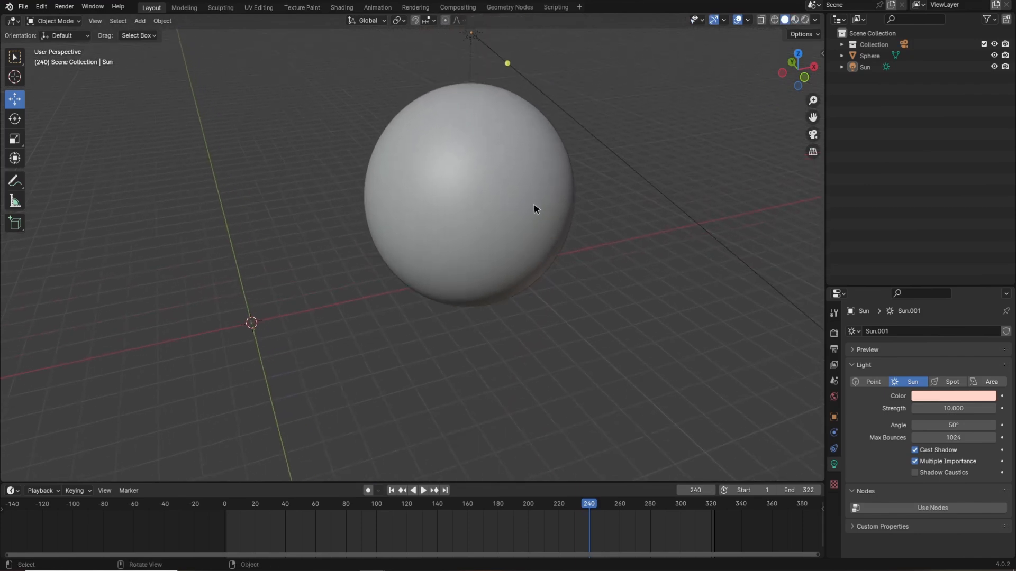
middle_click_drag(550, 180, 497, 146)
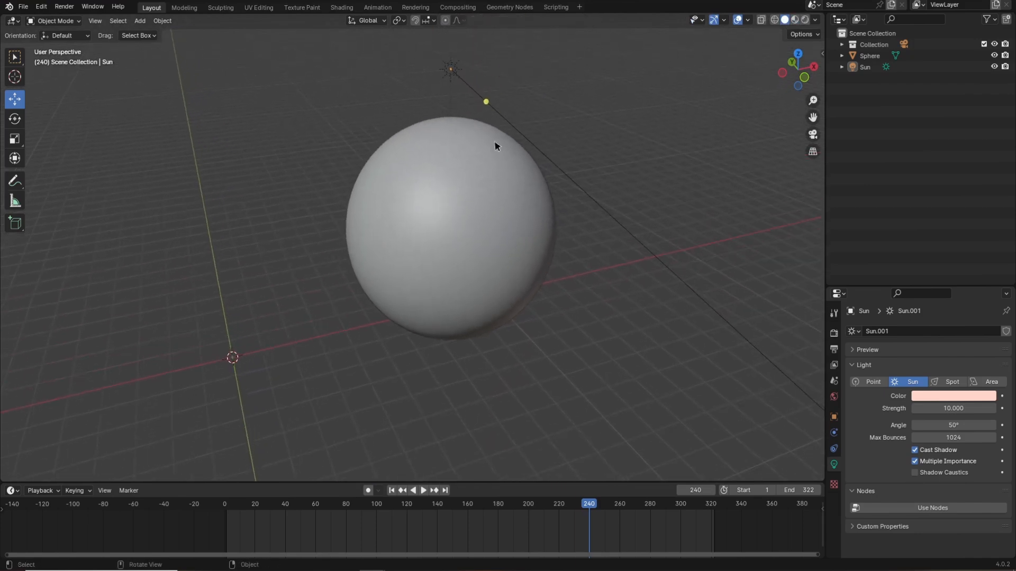
left_click(469, 210)
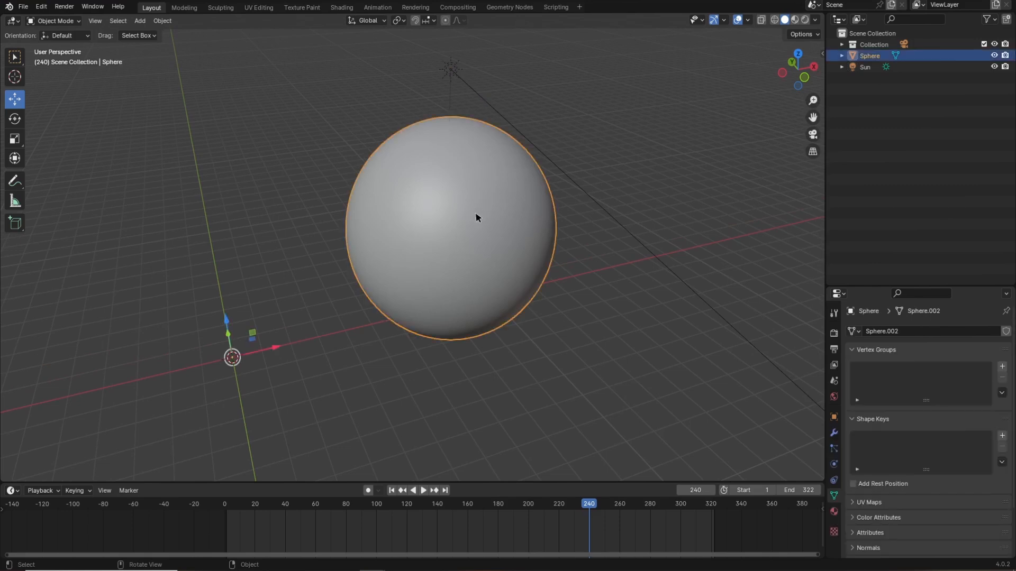
key("shift+d")
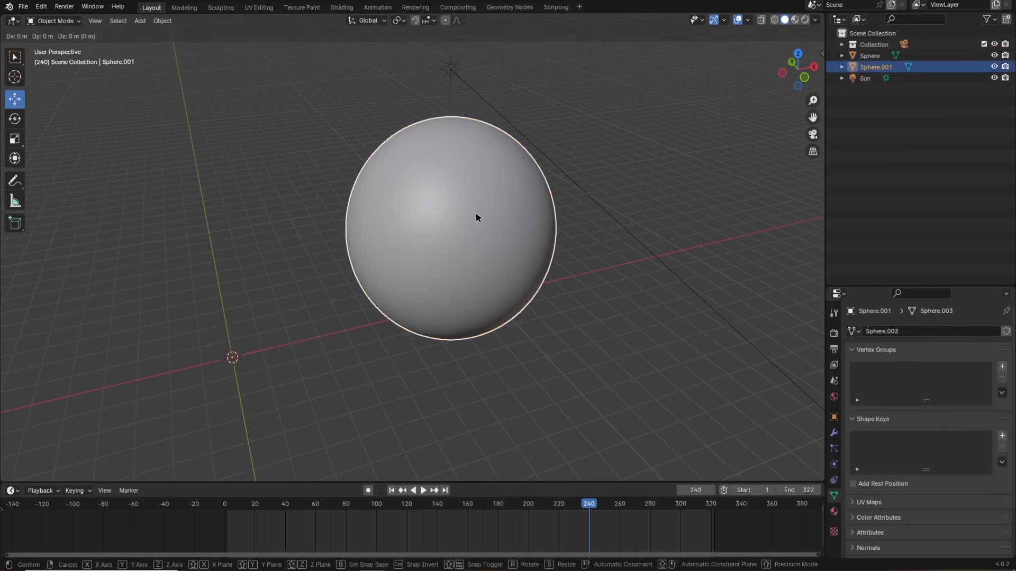
right_click(476, 217)
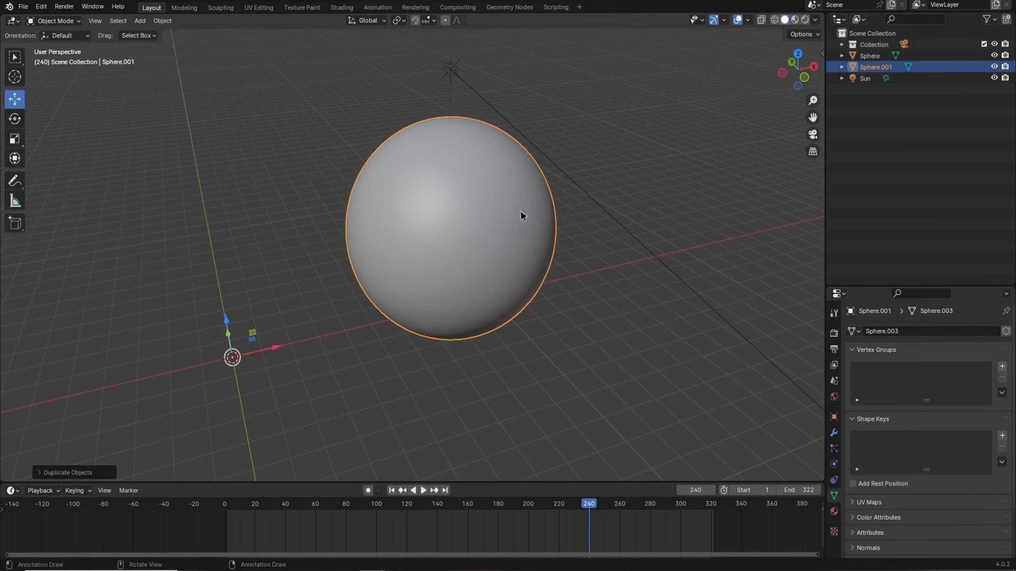
key("s")
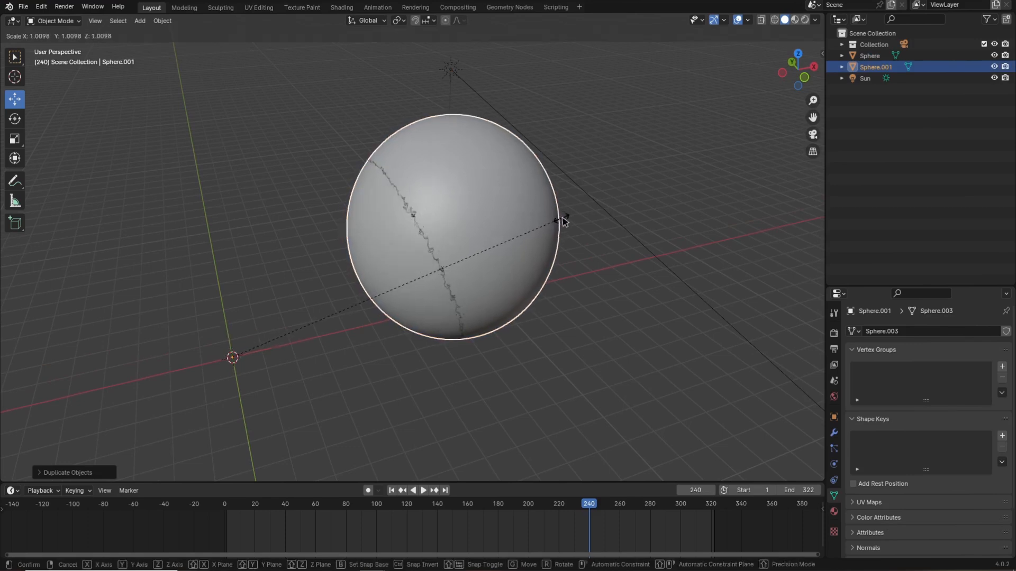
left_click(563, 222)
middle_click_drag(640, 290, 643, 289)
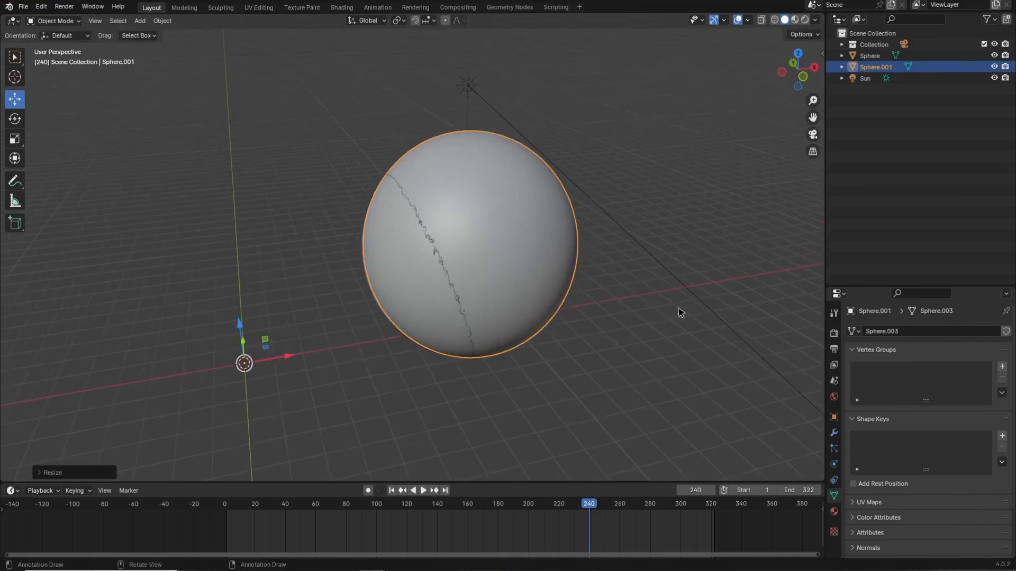
Set the duplicate sphere's viewport display to Wire.
left_click(834, 417)
scroll(911, 476, "down", 8)
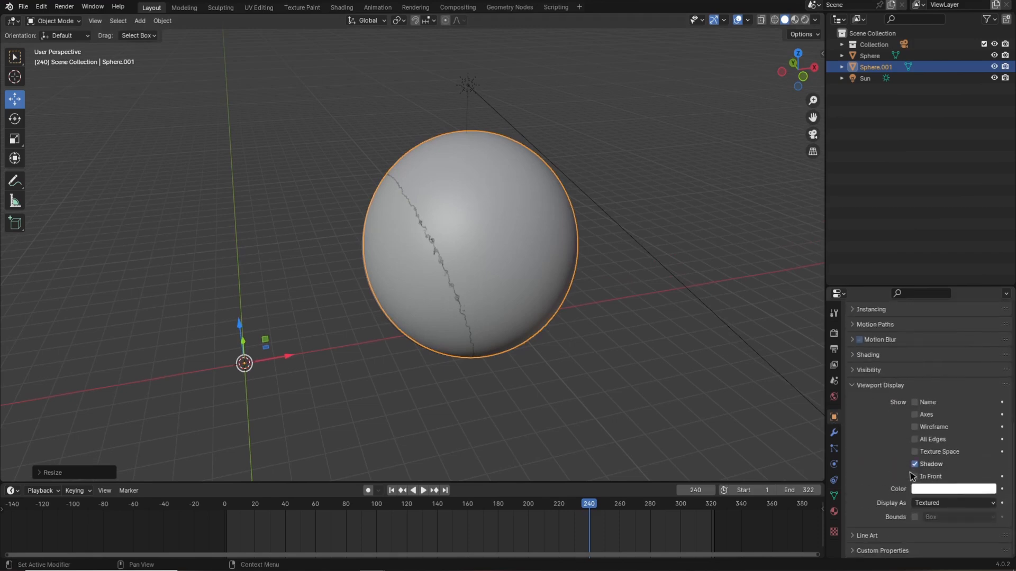
left_click(932, 507)
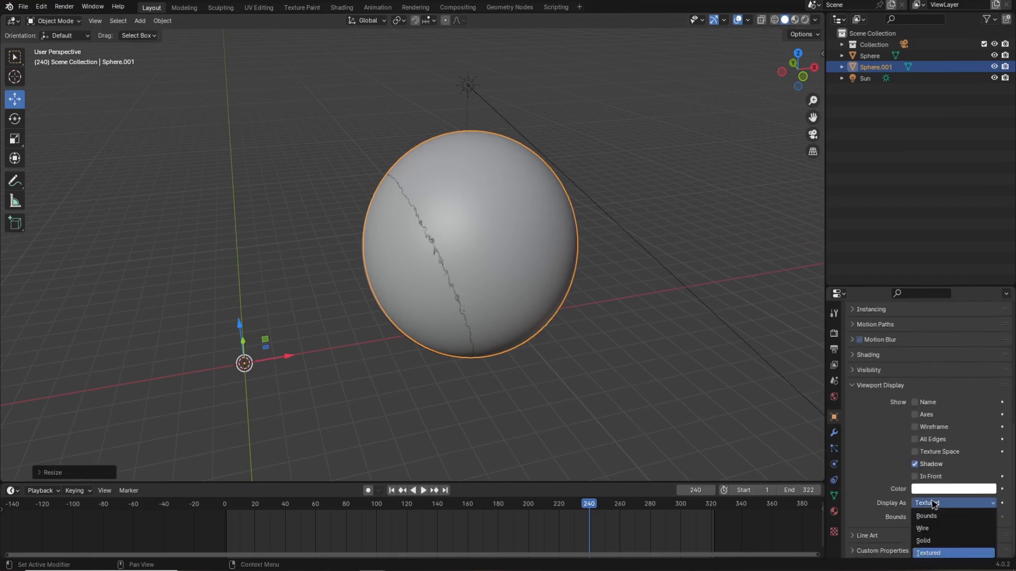
left_click(932, 528)
middle_click_drag(682, 356, 580, 288)
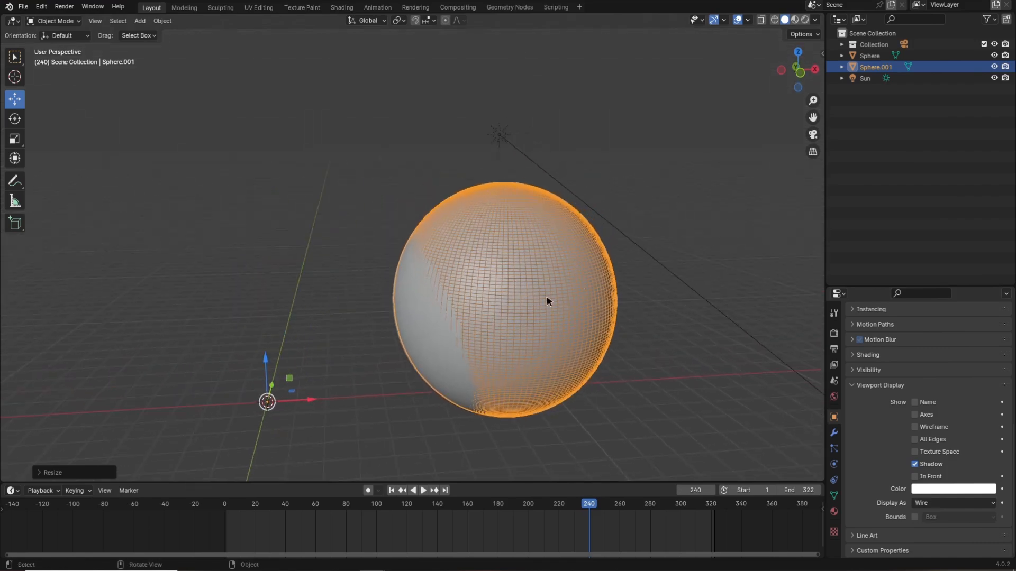
Remove the material slot from the duplicate sphere.
left_click(834, 511)
scroll(908, 422, "up", 5)
left_click(1007, 343)
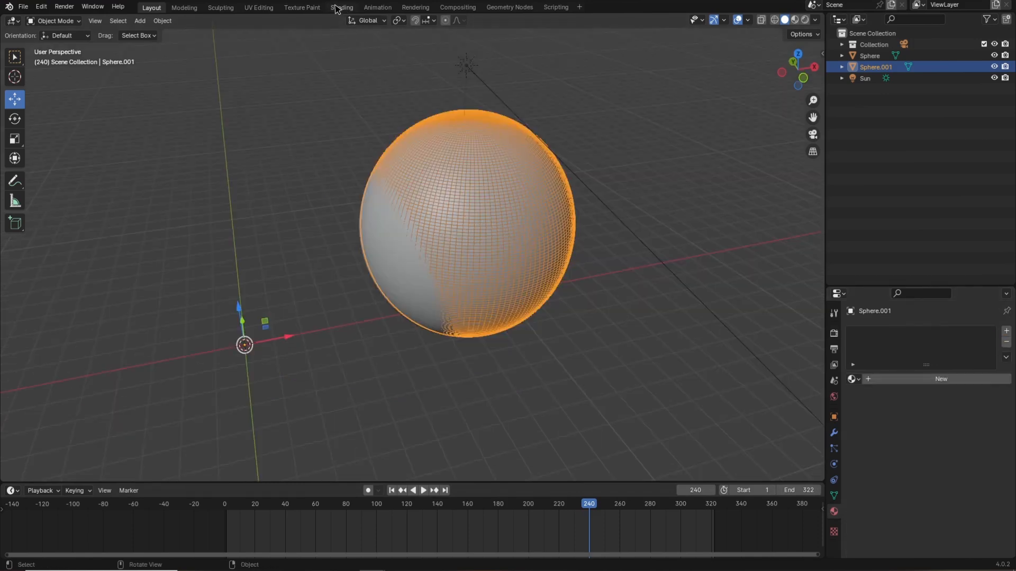
Scale the duplicate sphere up a little further and reposition it over the planet.
left_click(340, 8)
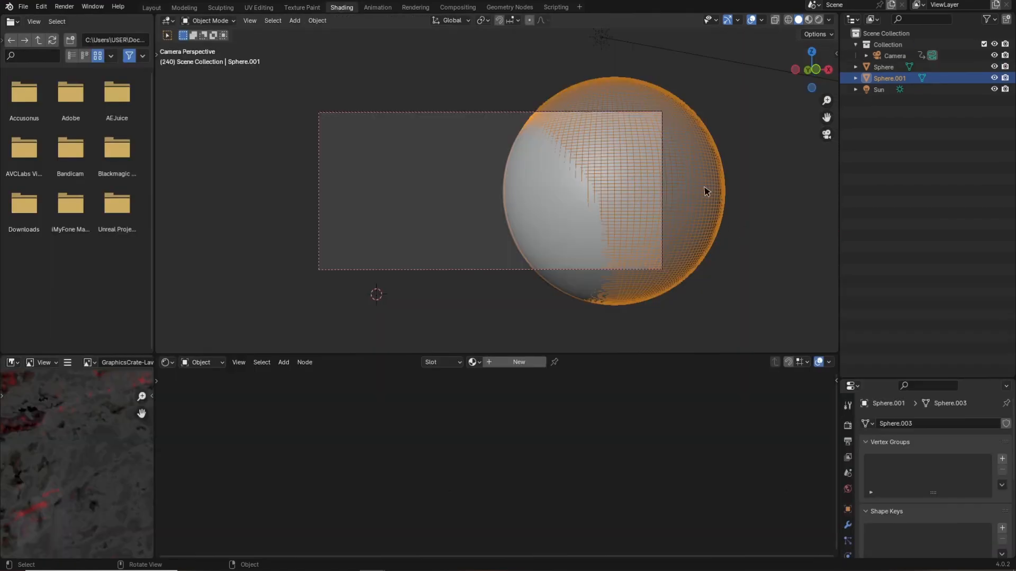
key("s")
left_click(695, 196)
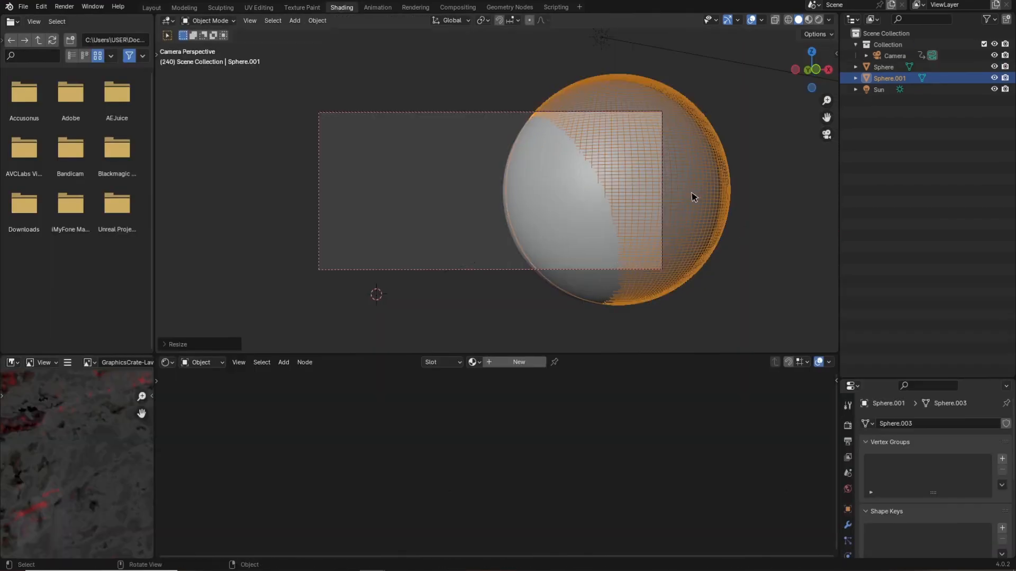
key("s")
left_click(699, 210)
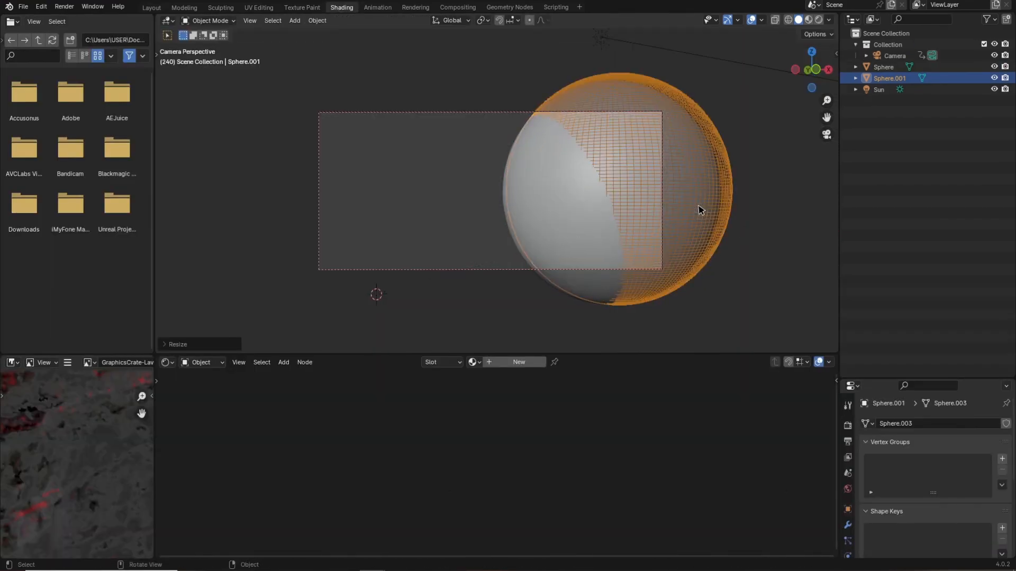
key("g")
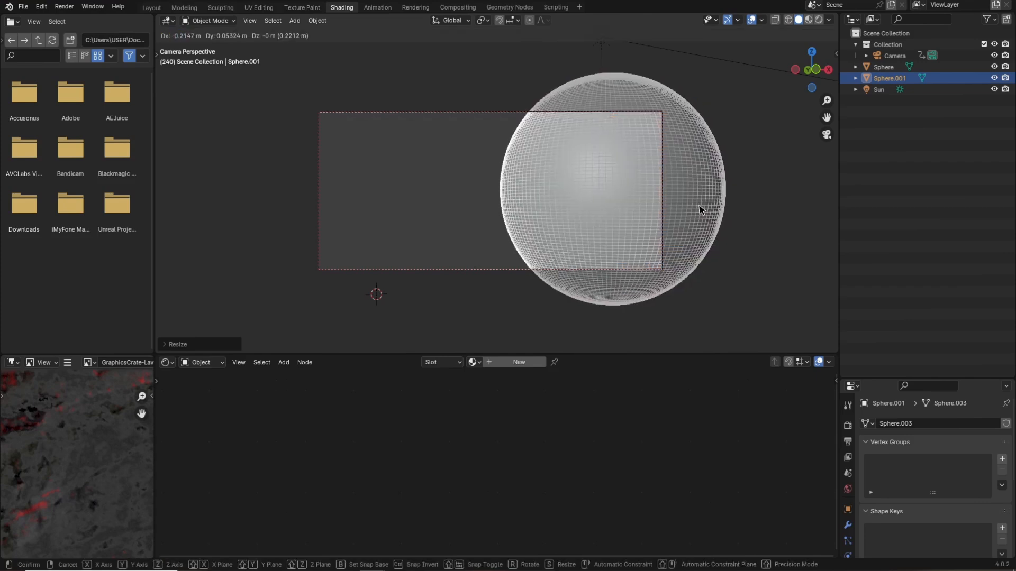
left_click(699, 211)
Create a new material for the duplicate sphere and delete its Principled BSDF node.
left_click(901, 206)
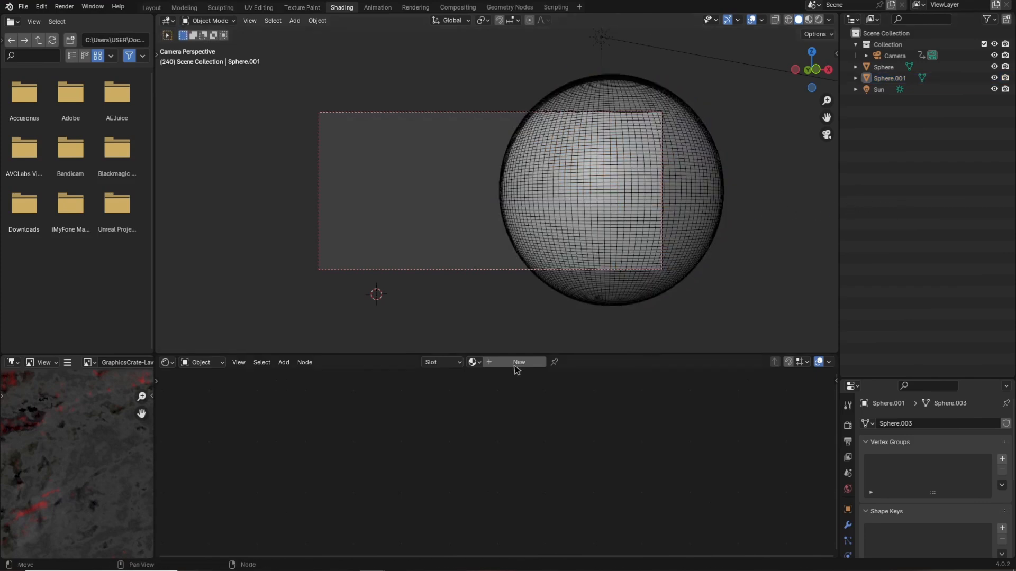
left_click(515, 364)
middle_click_drag(542, 427, 541, 442)
scroll(391, 453, "up", 10)
middle_click_drag(416, 450, 583, 491)
scroll(520, 466, "up", 5)
left_click(461, 396)
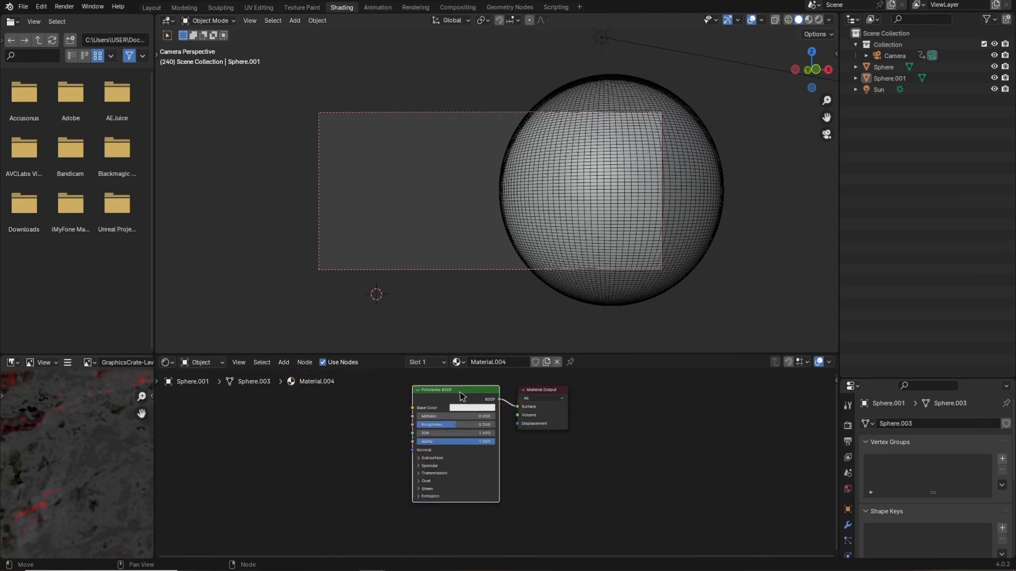
key("x")
middle_click_drag(457, 432, 469, 465)
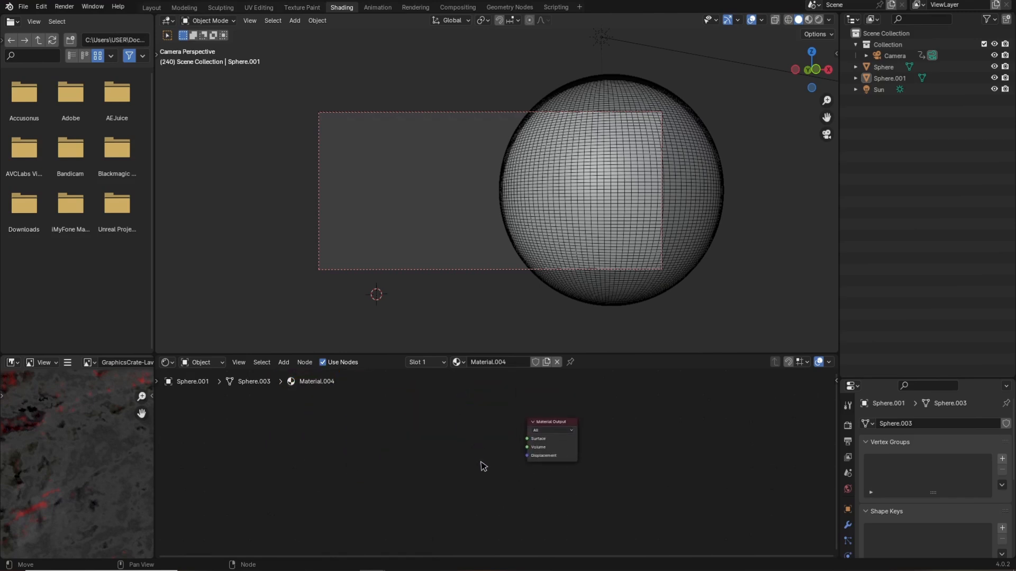
Add a Principled Volume node and connect it to the Material Output's Volume input.
key("shift+a")
left_click(454, 433)
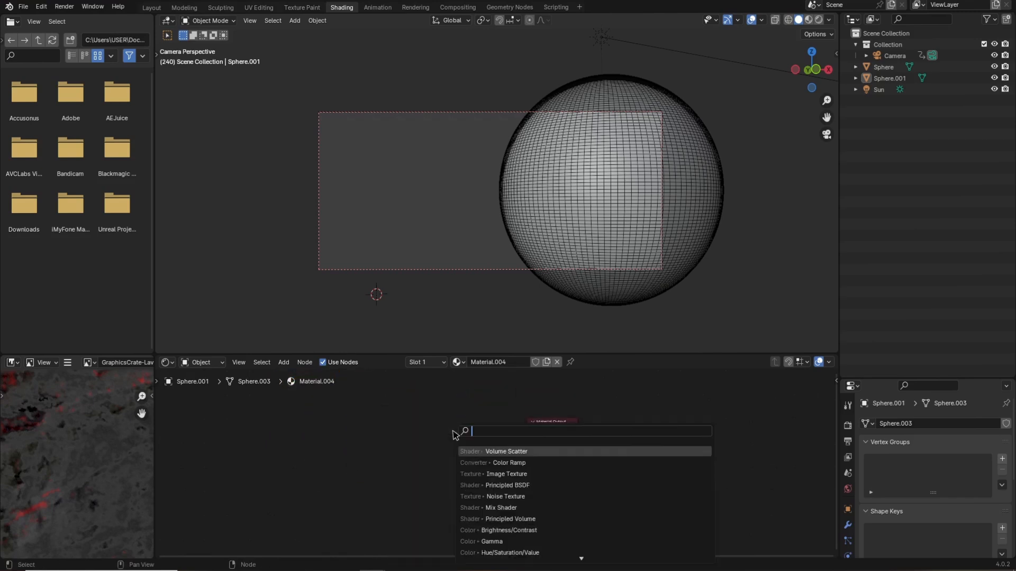
type("volu")
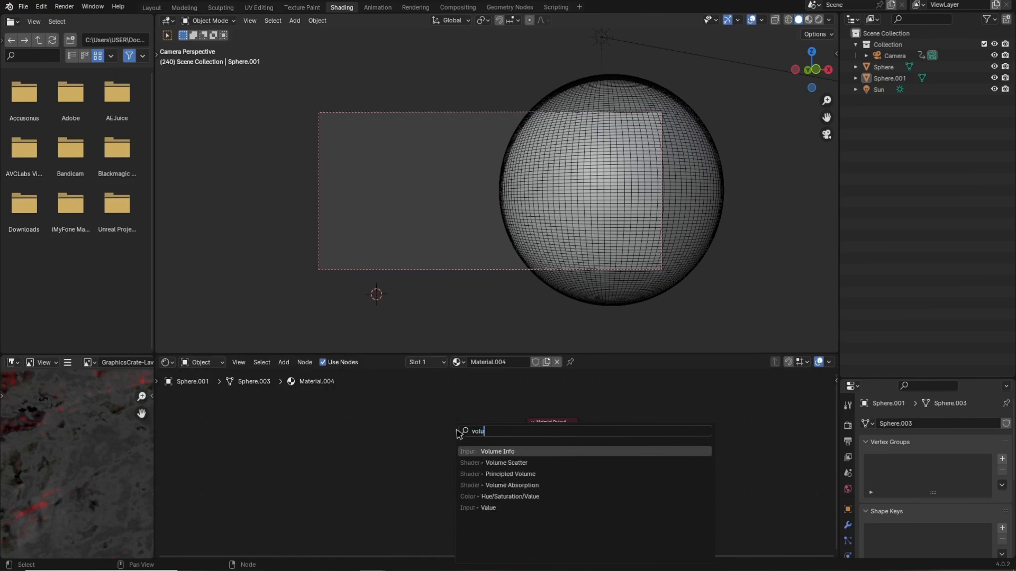
key("Down")
key("Down")
key("Return")
left_click(490, 446)
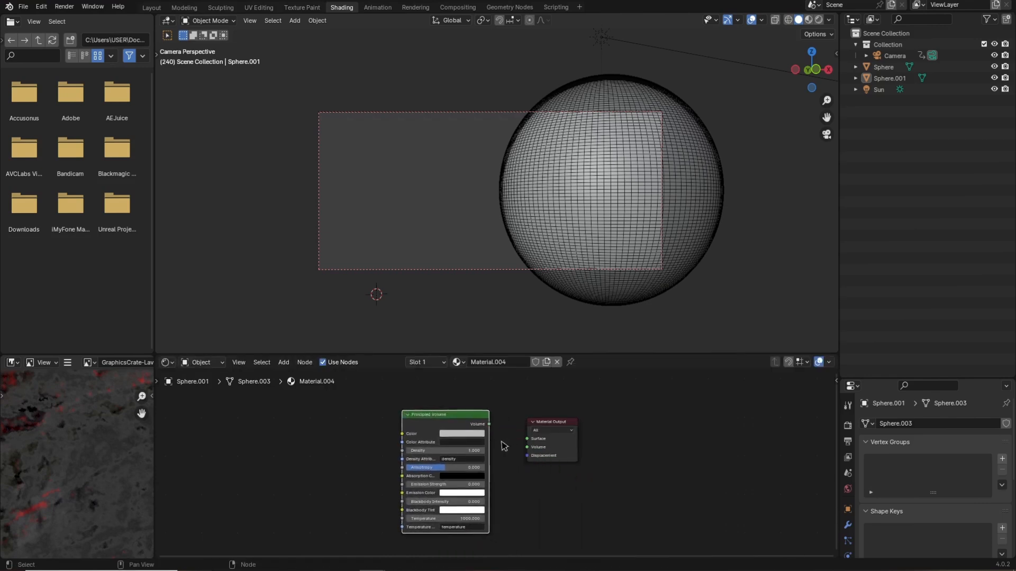
left_click_drag(490, 424, 528, 448)
Switch the viewport to rendered shading and set the Principled Volume's density to 0.8.
left_click(821, 21)
scroll(647, 223, "up", 3)
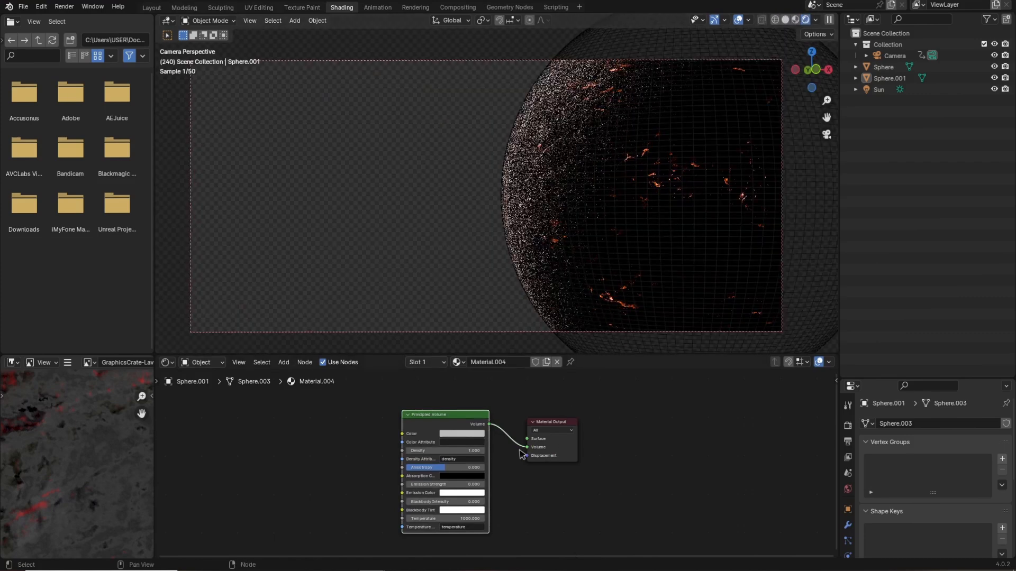
middle_click_drag(738, 255, 672, 254, "shift")
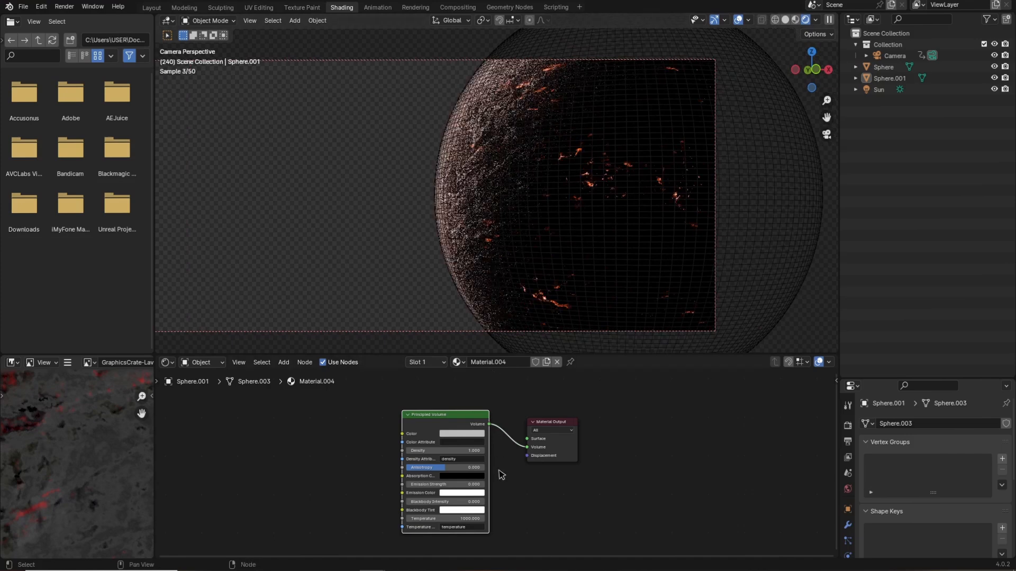
scroll(497, 466, "up", 2)
left_click(459, 449)
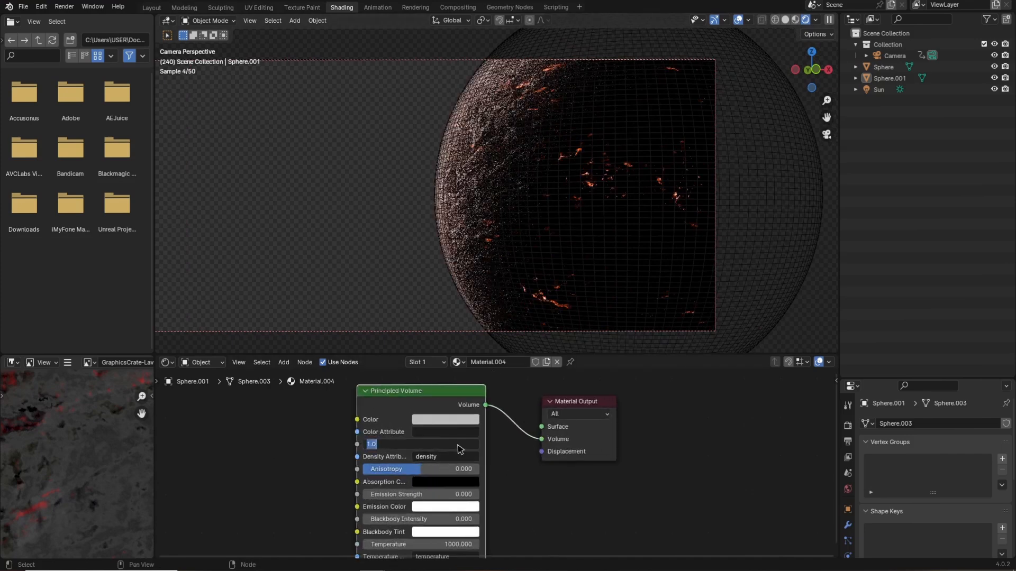
type("0.8")
key("Return")
scroll(185, 55, "down", 2)
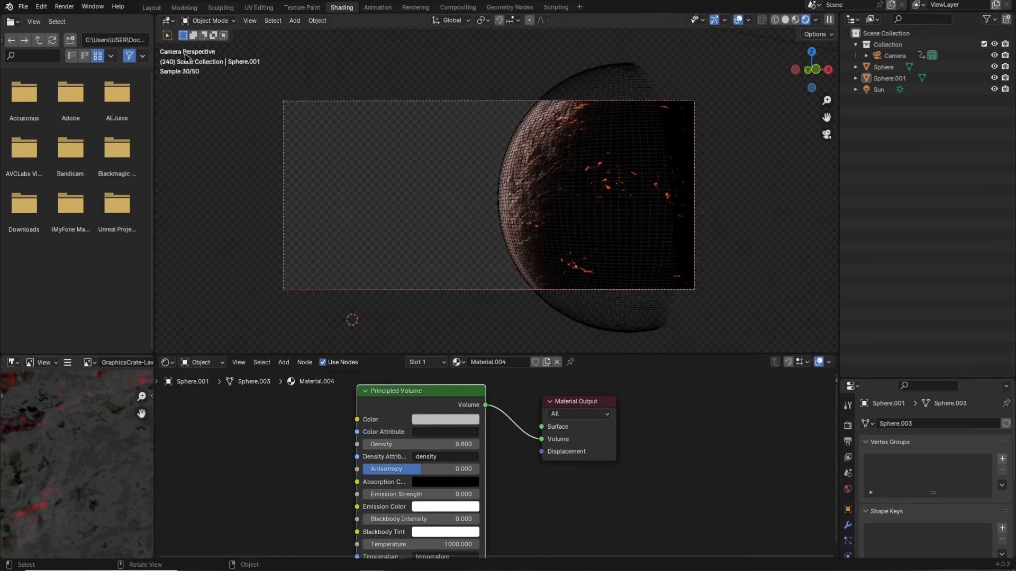
In the Layout workspace, import the scene.gltf rock model from the Rocks folder as glTF 2.0.
left_click(152, 8)
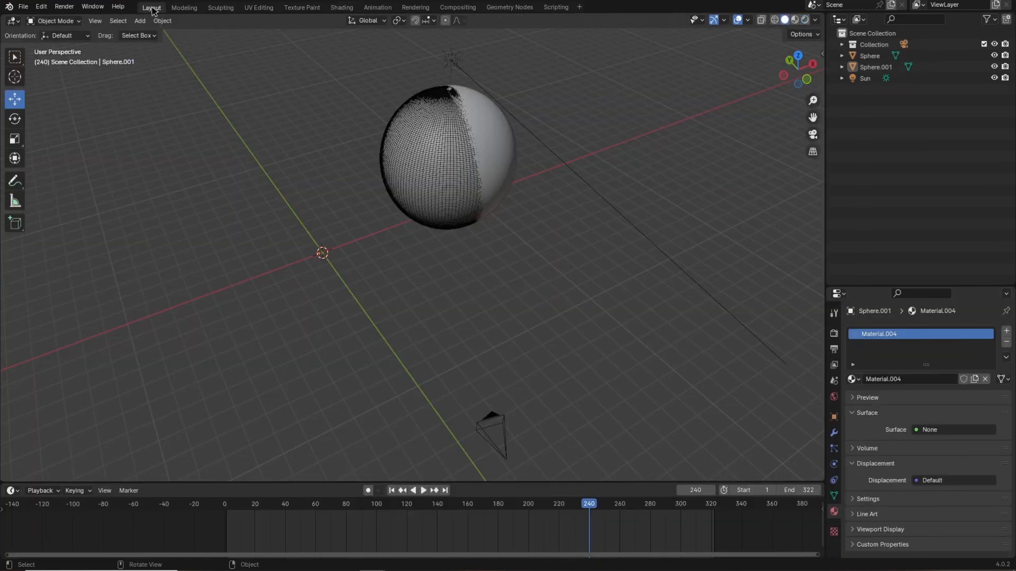
mouse_move(535, 254)
middle_mouse_down()
mouse_move(503, 241)
mouse_move(526, 250)
mouse_move(508, 301)
mouse_move(523, 303)
mouse_move(512, 313)
middle_mouse_up()
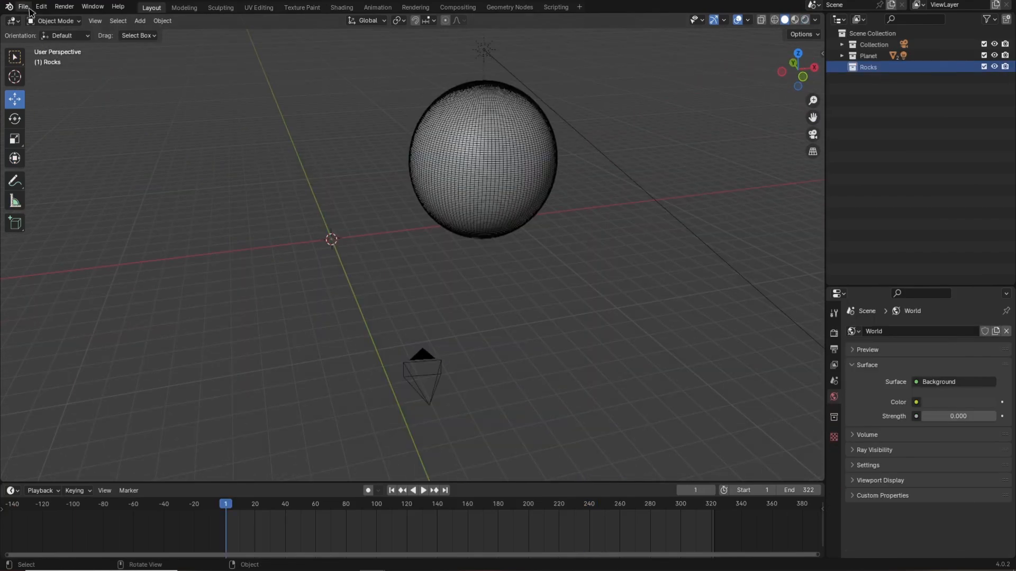
left_click(23, 6)
mouse_move(56, 168)
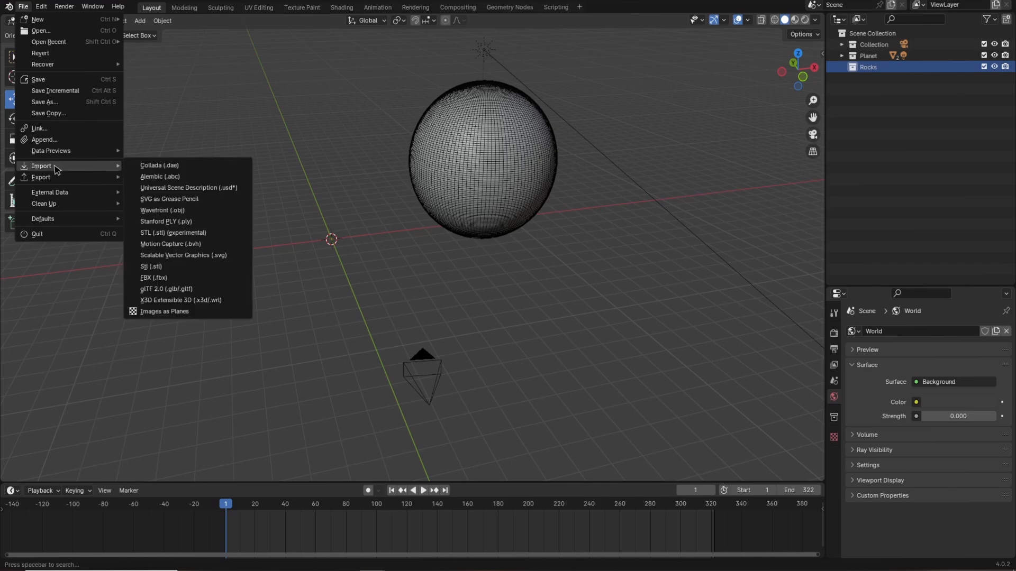
left_click(175, 292)
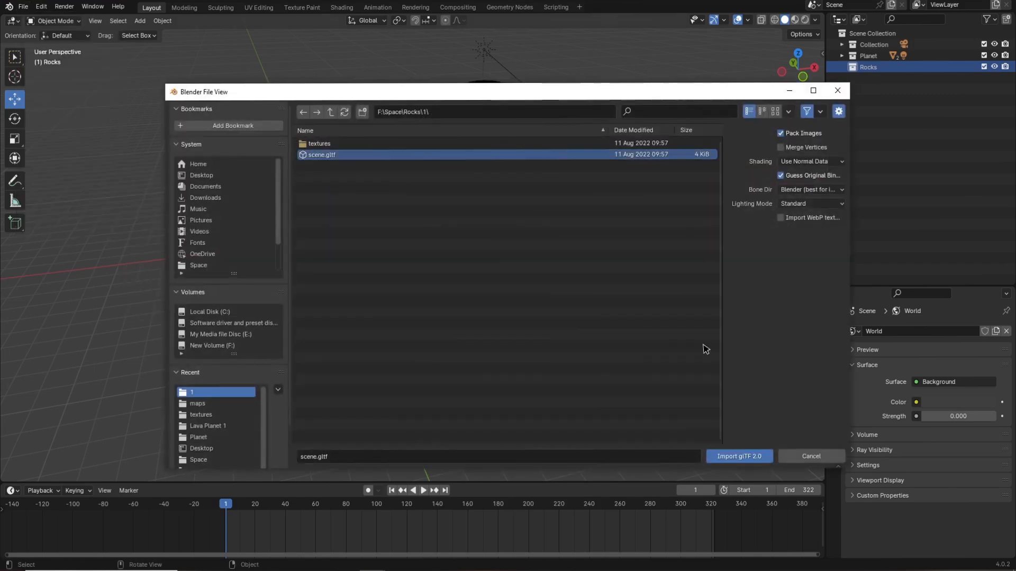
left_click(750, 455)
Scale the imported rock down to a small size.
key("s")
left_click(434, 276)
key("s")
left_click(429, 255)
key("s")
left_click(512, 258)
middle_click_drag(467, 283, 408, 278)
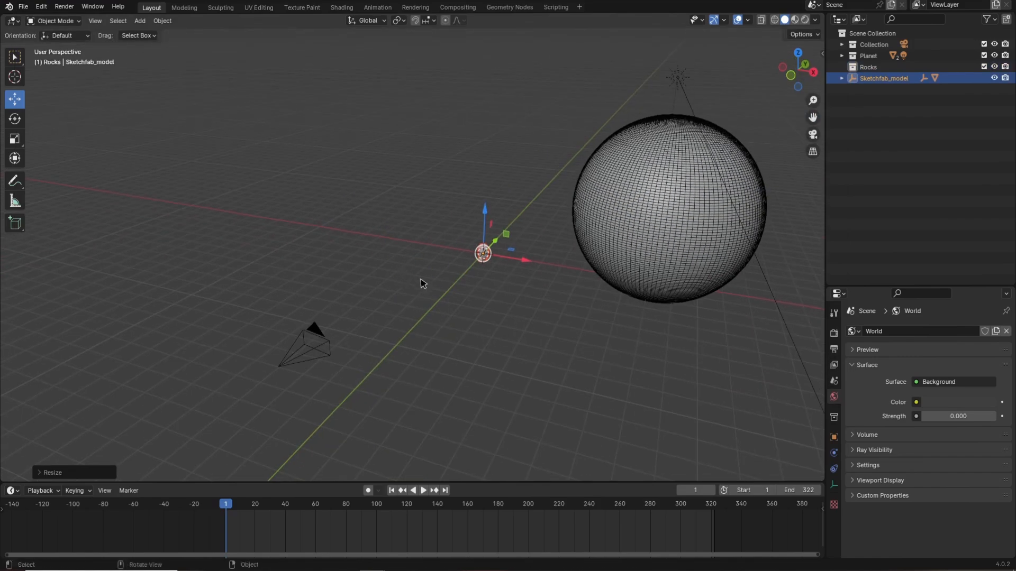
left_click_drag(497, 243, 412, 331)
mouse_move(418, 339)
middle_mouse_down()
mouse_move(482, 368)
mouse_move(564, 370)
middle_mouse_up()
left_click_drag(369, 344, 372, 308)
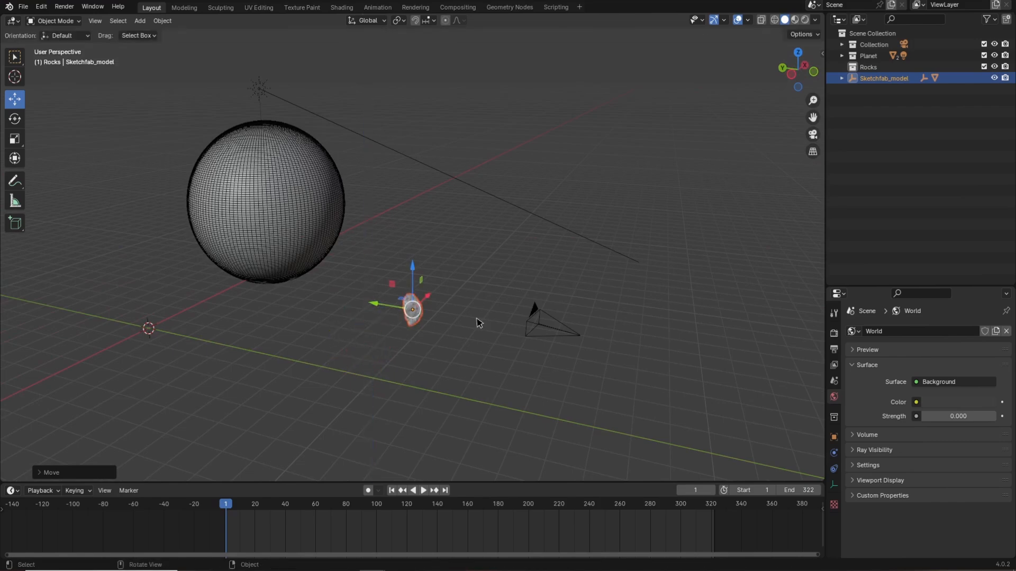
mouse_move(479, 322)
middle_mouse_down()
mouse_move(461, 324)
mouse_move(421, 285)
middle_mouse_up()
left_click_drag(421, 286, 403, 288)
left_click(813, 134)
middle_click_drag(468, 245, 471, 296)
key("s")
left_click(437, 261)
Move the rock to the left side of the camera view, away from the planet.
key("KP_0")
left_click_drag(372, 258, 345, 259)
middle_click_drag(434, 268, 404, 258)
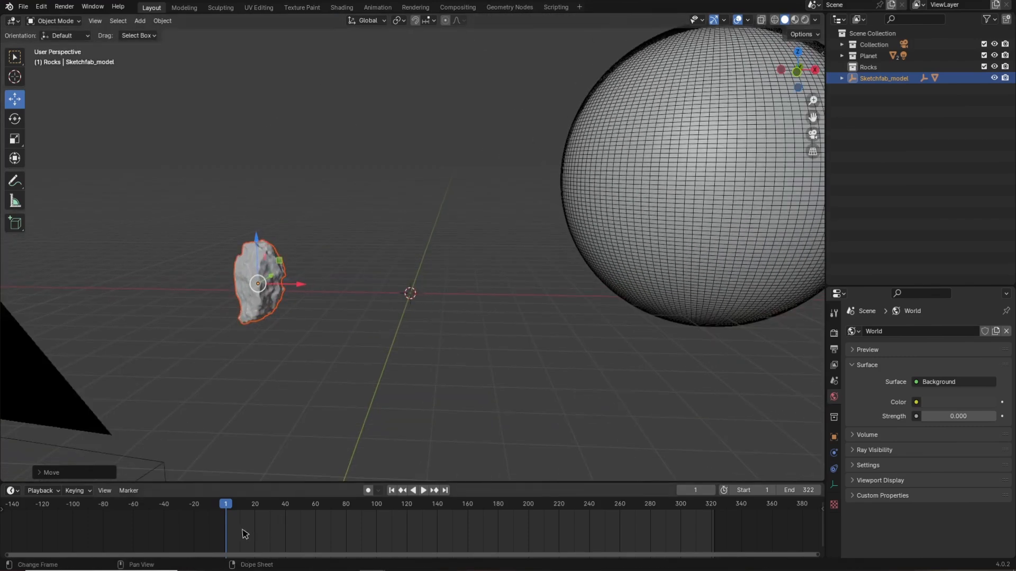
middle_click_drag(344, 344, 420, 288)
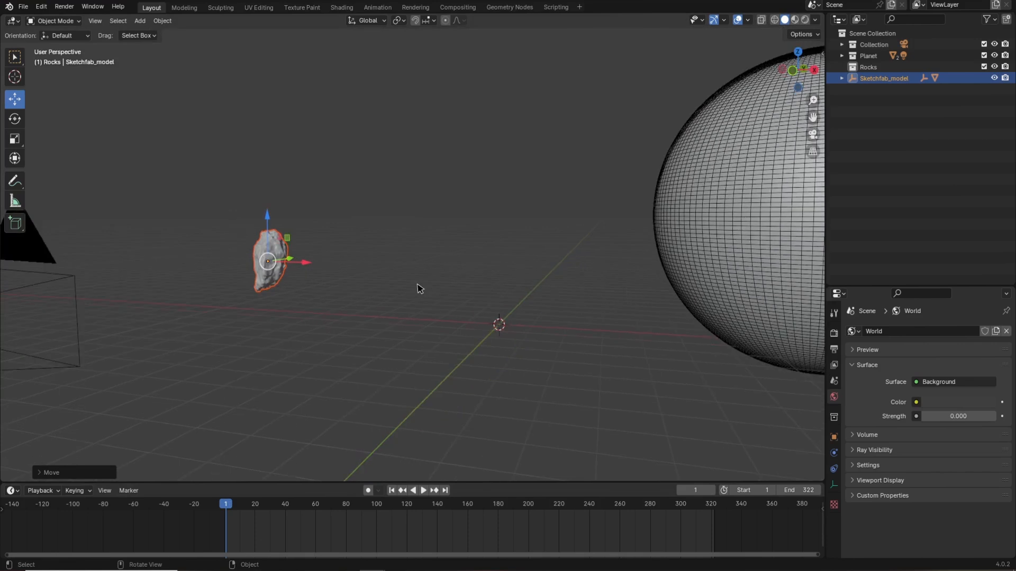
Insert a Location, Rotation & Scale keyframe for the rock at frame 1 and test playback.
key("i")
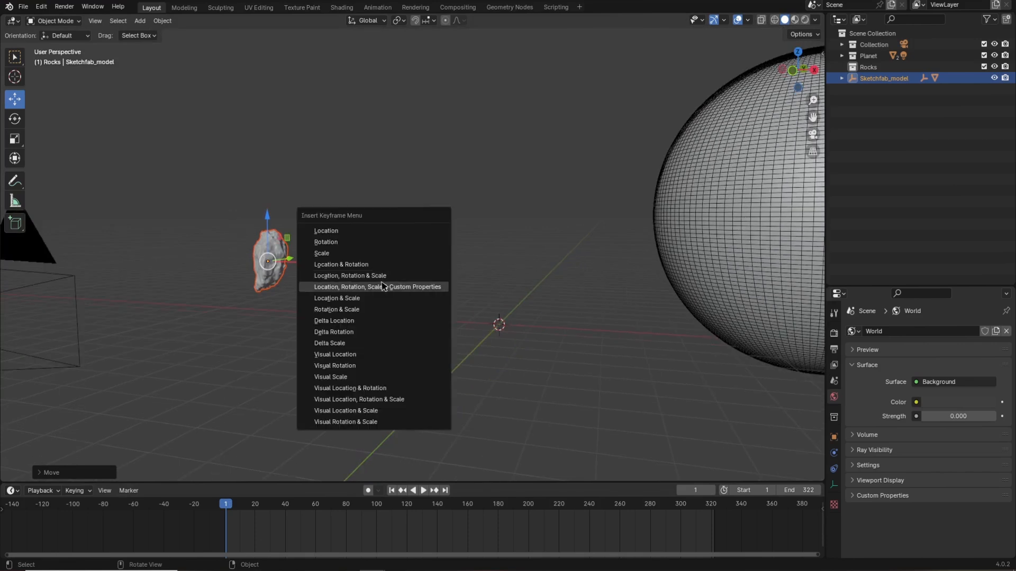
left_click(389, 276)
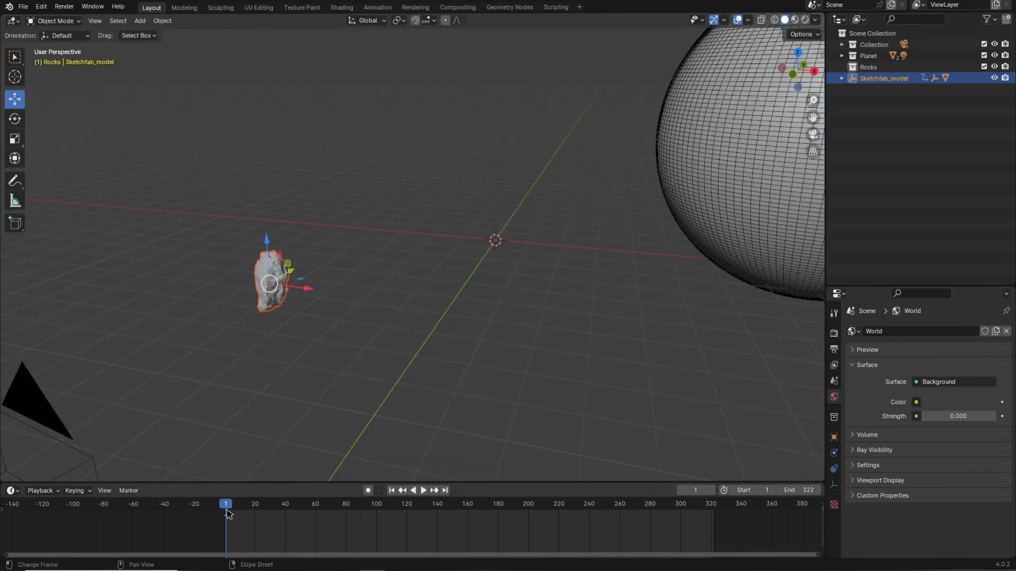
key("space")
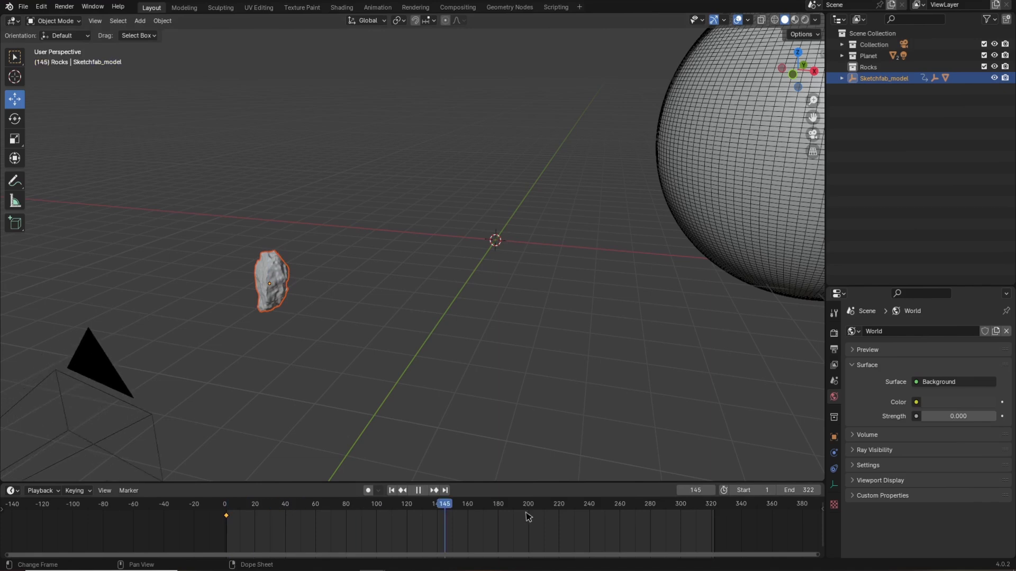
key("space")
At frame 322, move the rock across the scene in top view and rotate it about the X axis.
key("KP_7")
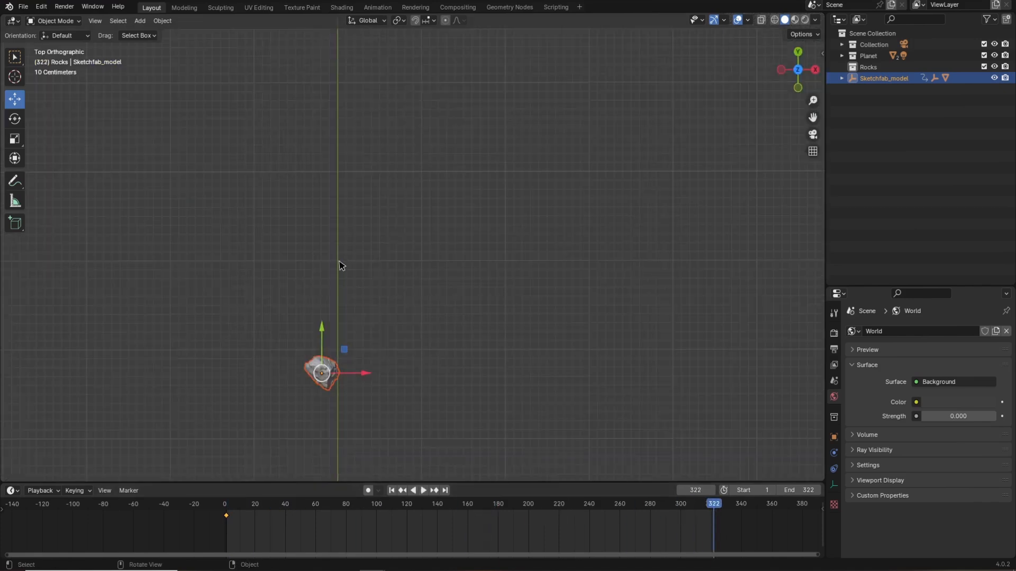
key("g")
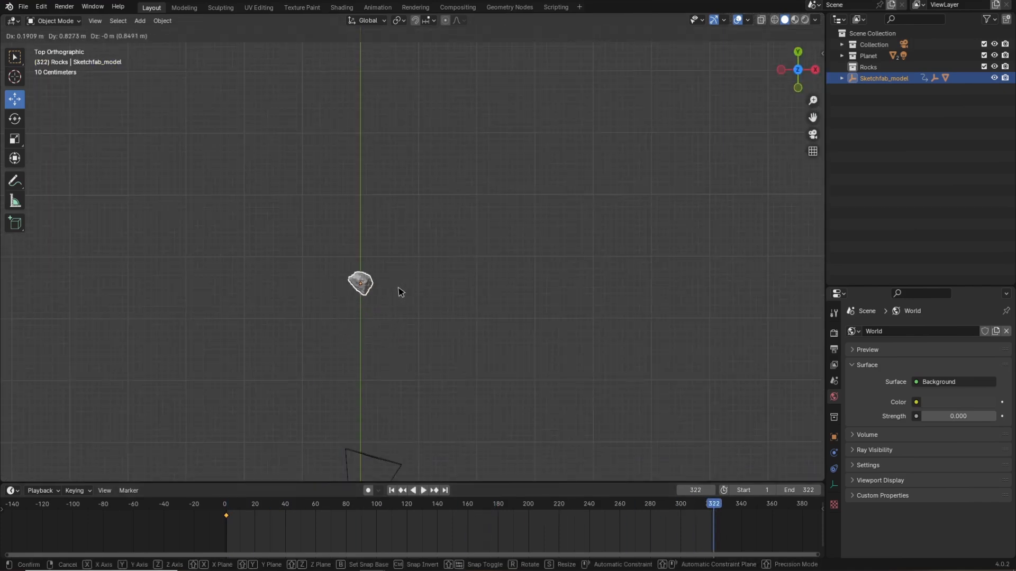
left_click(402, 281)
middle_click_drag(402, 281, 360, 198)
key("g")
key("x")
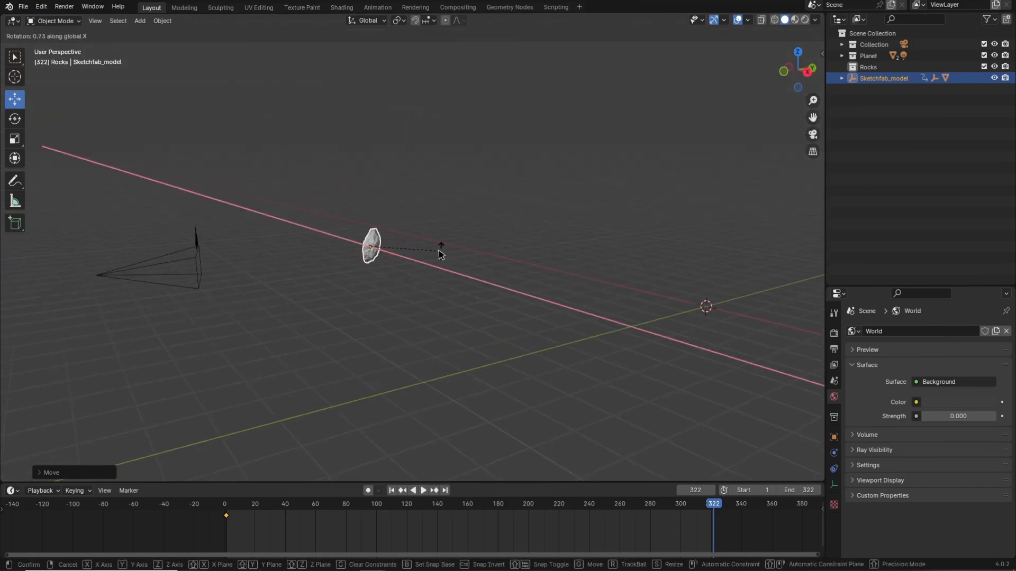
left_click(370, 259)
middle_click_drag(485, 272, 496, 277)
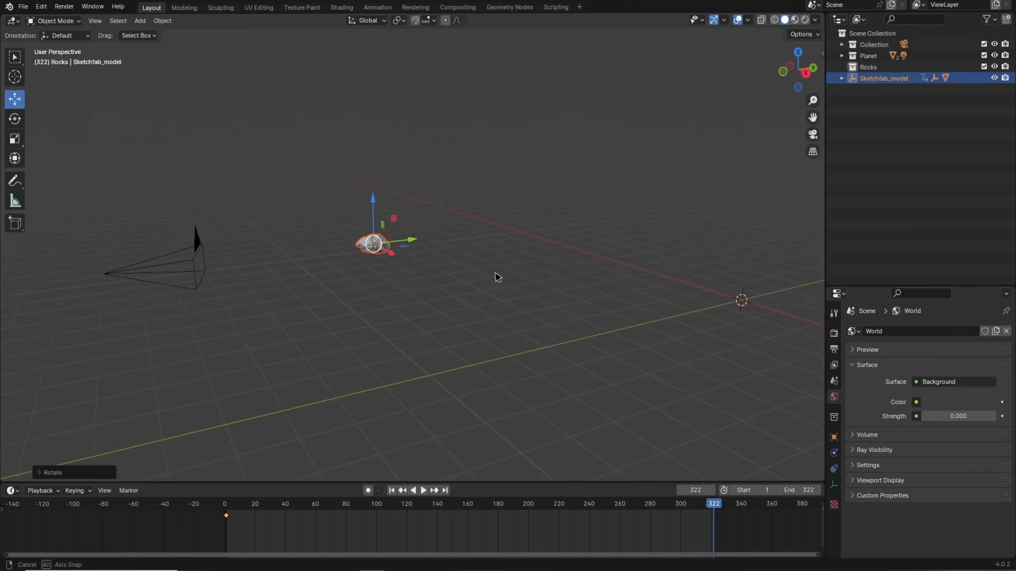
left_click(515, 281)
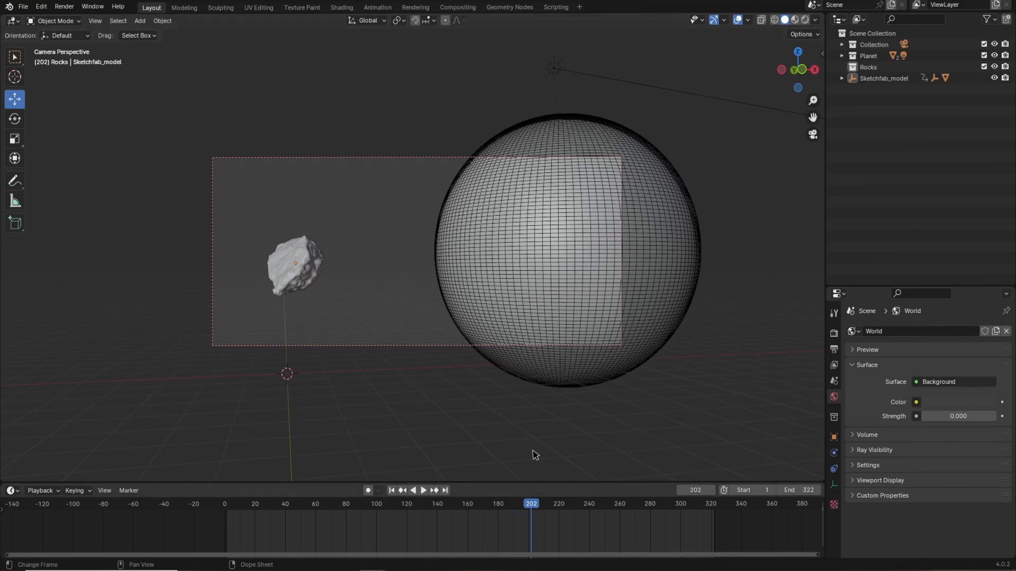
Select the rock's keyframes and set their interpolation to Linear in the Graph Editor, then restore the Timeline.
left_click(299, 255)
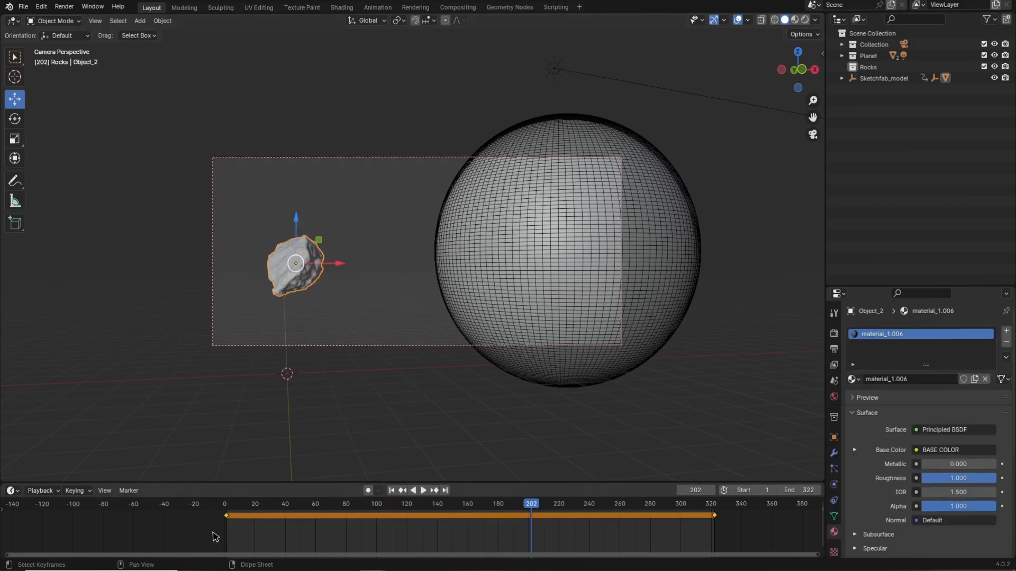
left_click_drag(187, 542, 784, 509)
left_click(13, 492)
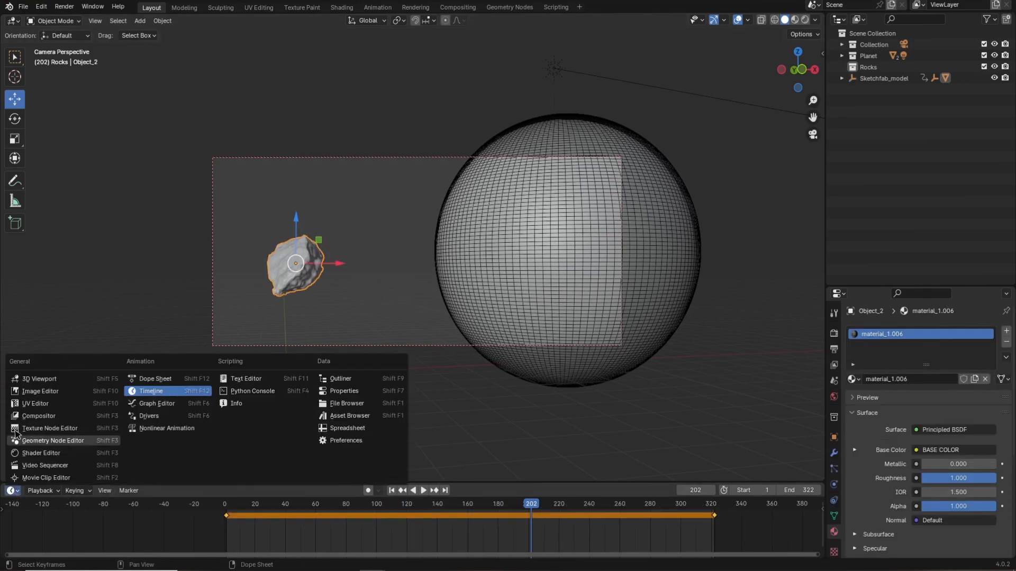
left_click(160, 405)
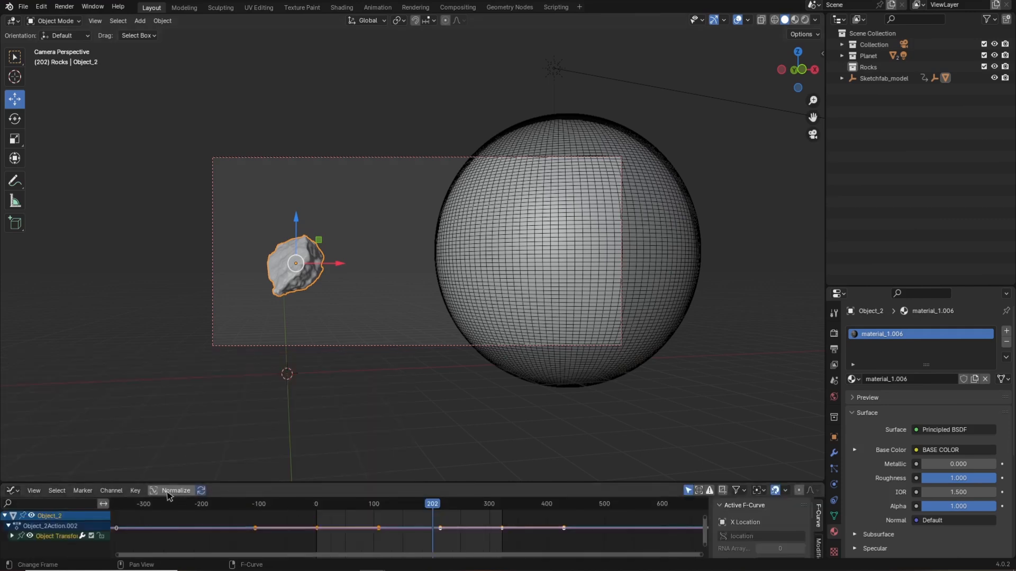
left_click(135, 491)
mouse_move(164, 432)
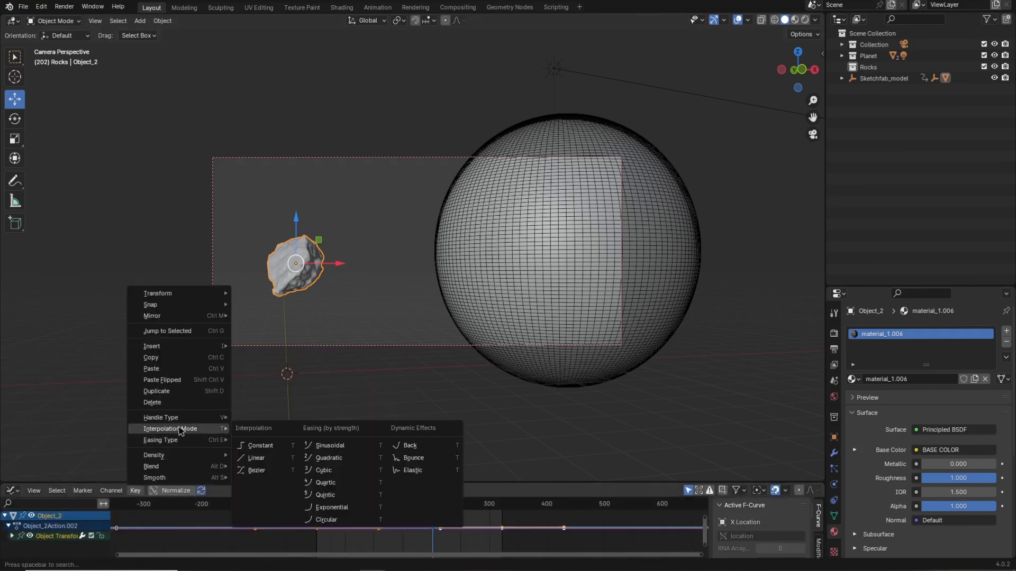
left_click(257, 458)
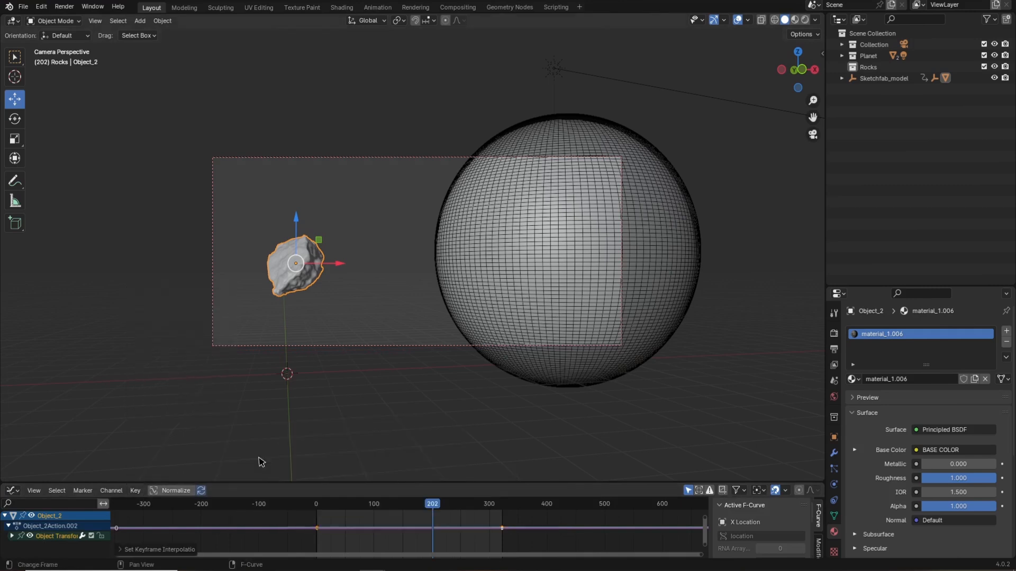
left_click(13, 490)
left_click(172, 395)
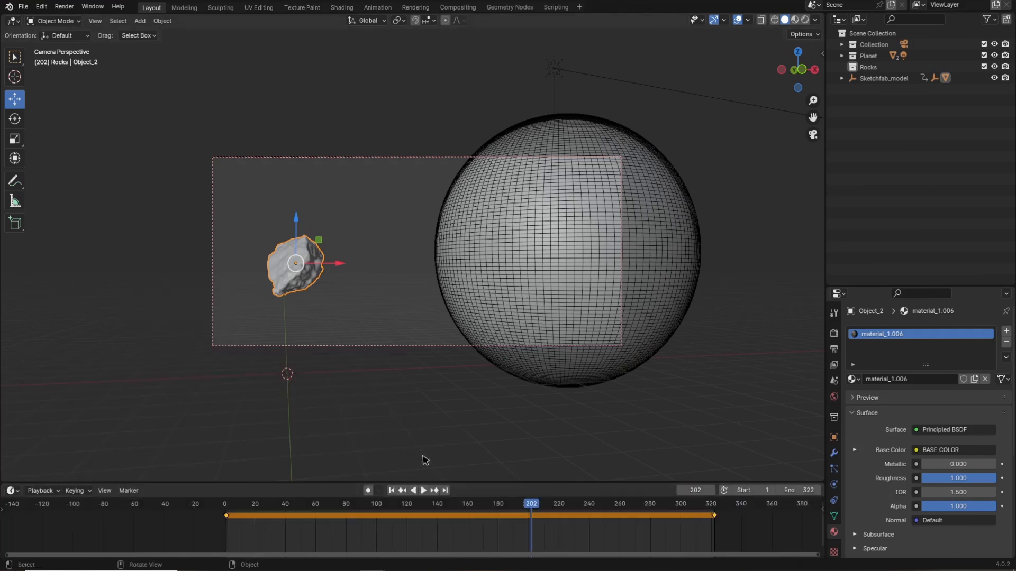
Play back the rock animation from the start.
left_click_drag(454, 504, 229, 507)
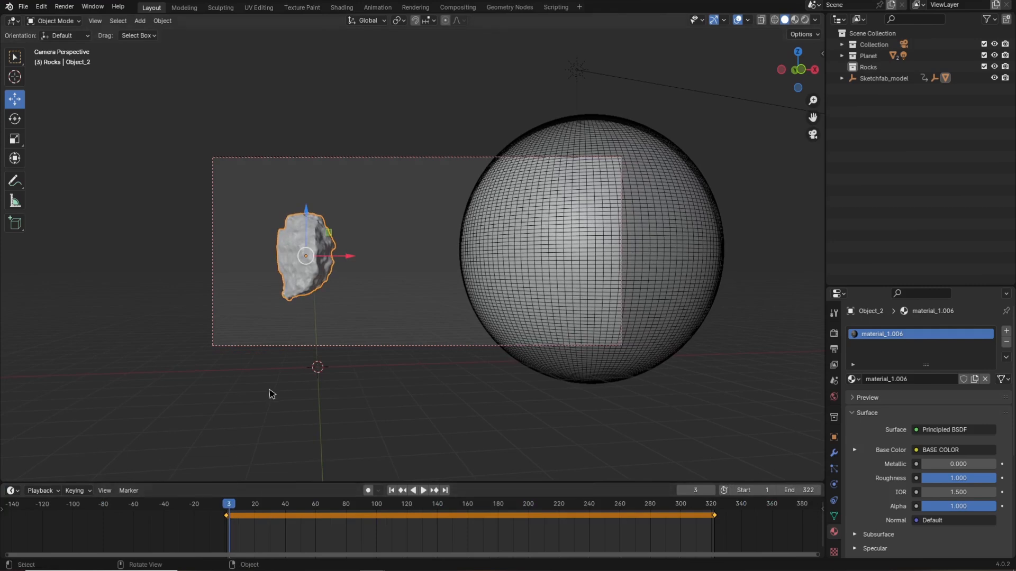
left_click(270, 392)
key("space")
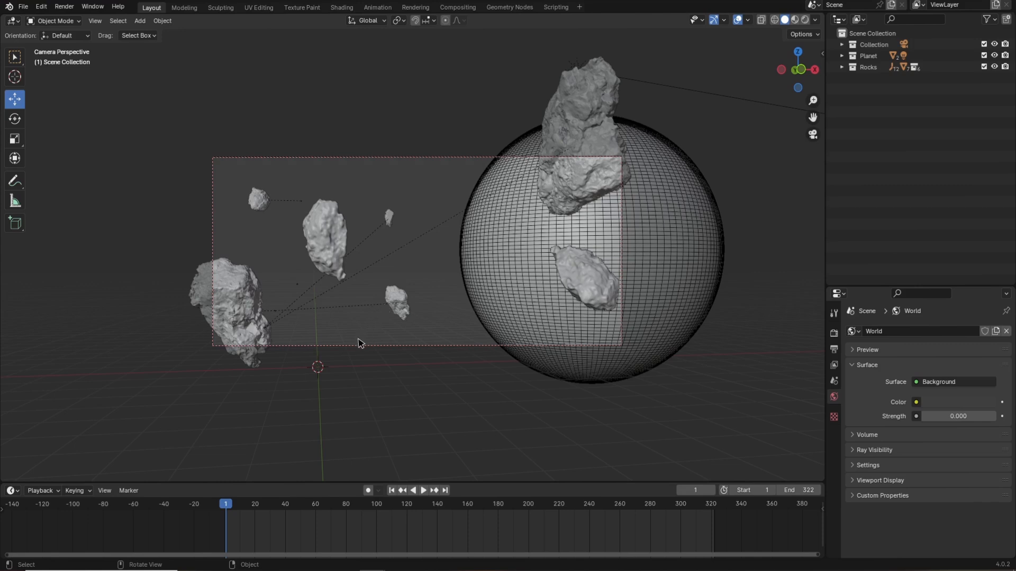
key("space")
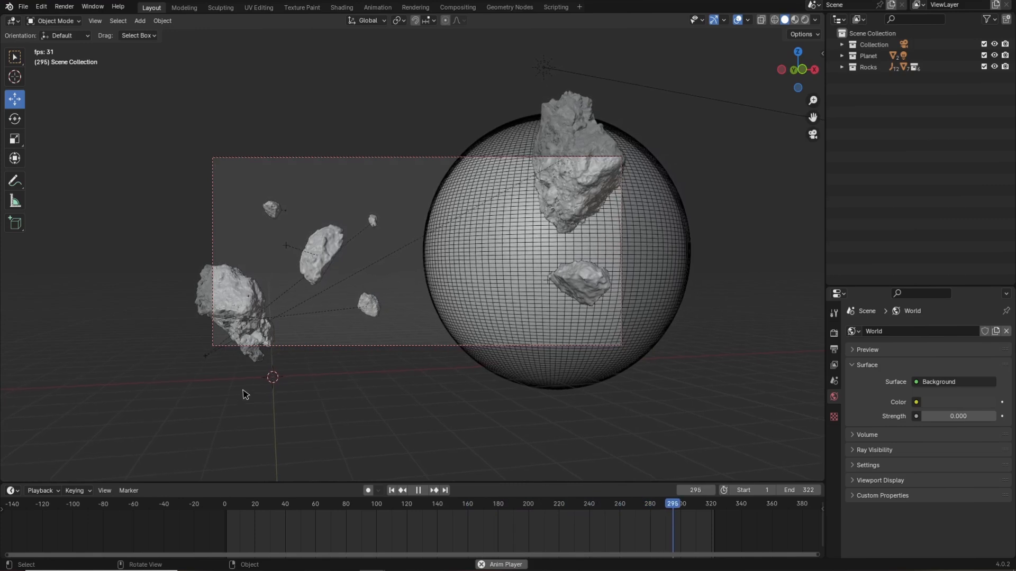
key("space")
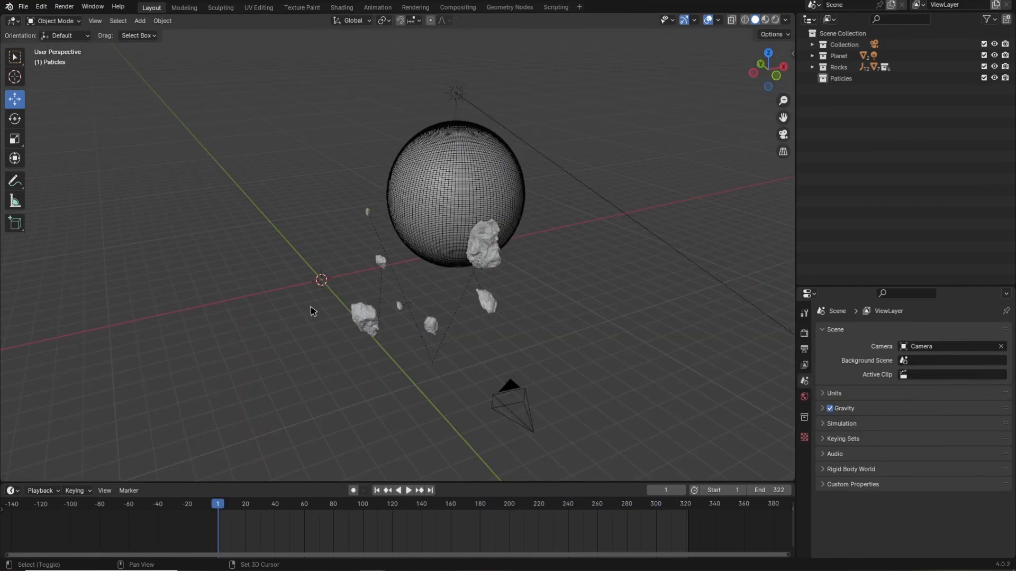
Add a plane and move it beside the planet.
key("shift+a")
mouse_move(311, 308)
left_click(352, 305)
key("g")
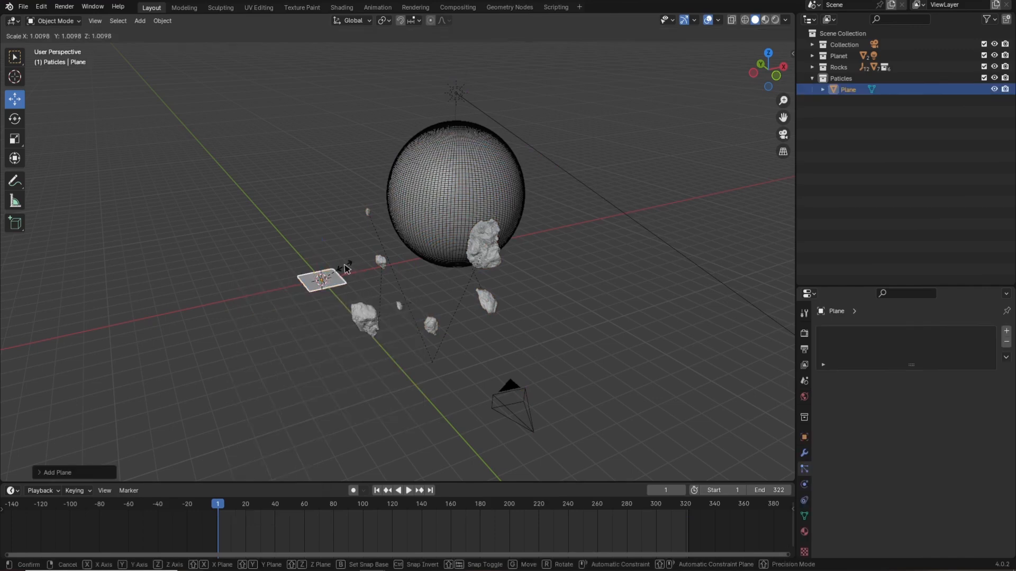
left_click(404, 272)
Rotate the plane upright and turn it about the Z axis to face the camera.
middle_click_drag(393, 319, 329, 333)
left_click_drag(261, 309, 396, 341)
left_click_drag(428, 290, 422, 356)
middle_click_drag(423, 356, 523, 347)
key("KP_3")
key("r")
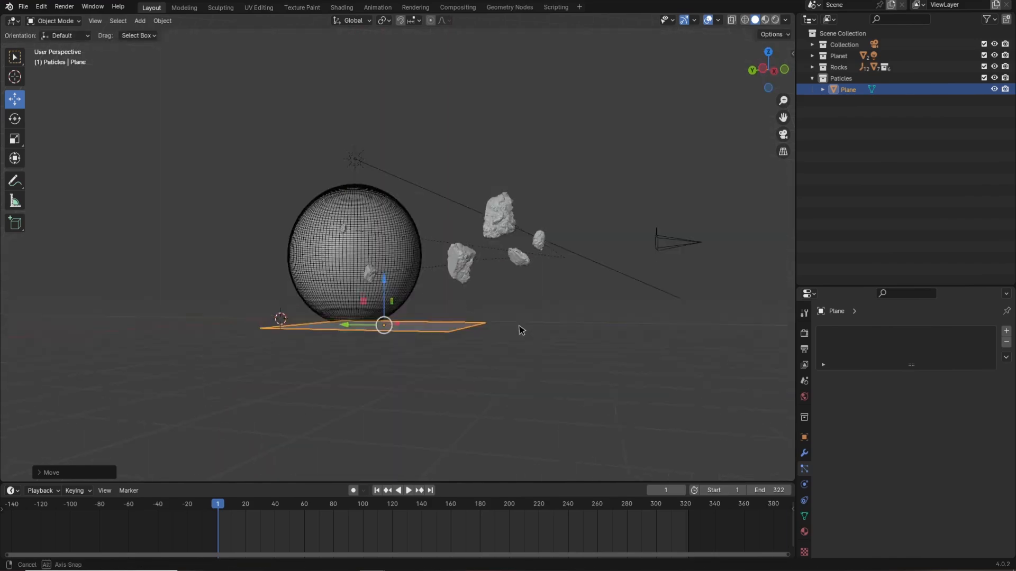
left_click(384, 218)
middle_click_drag(385, 217, 474, 303)
scroll(432, 355, "down", 3)
key("r")
key("z")
left_click(432, 355)
Scale the plane up and position it at the left edge of the camera view.
key("KP_0")
scroll(208, 336, "down", 1)
left_click_drag(211, 312, 214, 219)
key("s")
left_click_drag(270, 262, 264, 263)
left_click(329, 277)
middle_click_drag(299, 305, 338, 335)
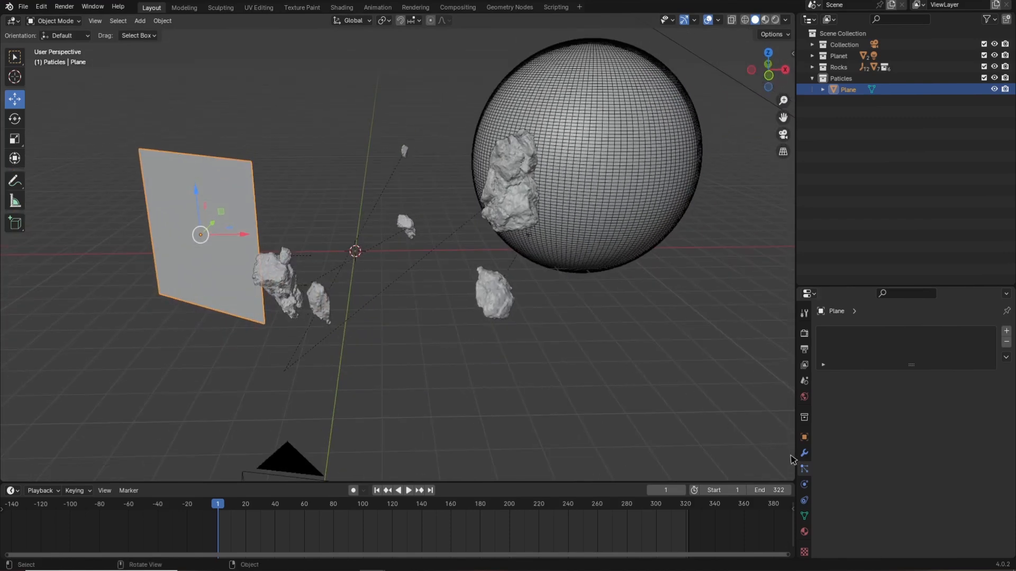
Add a particle system to the plane and play the animation to preview the emitted particles.
left_click(1008, 331)
key("space")
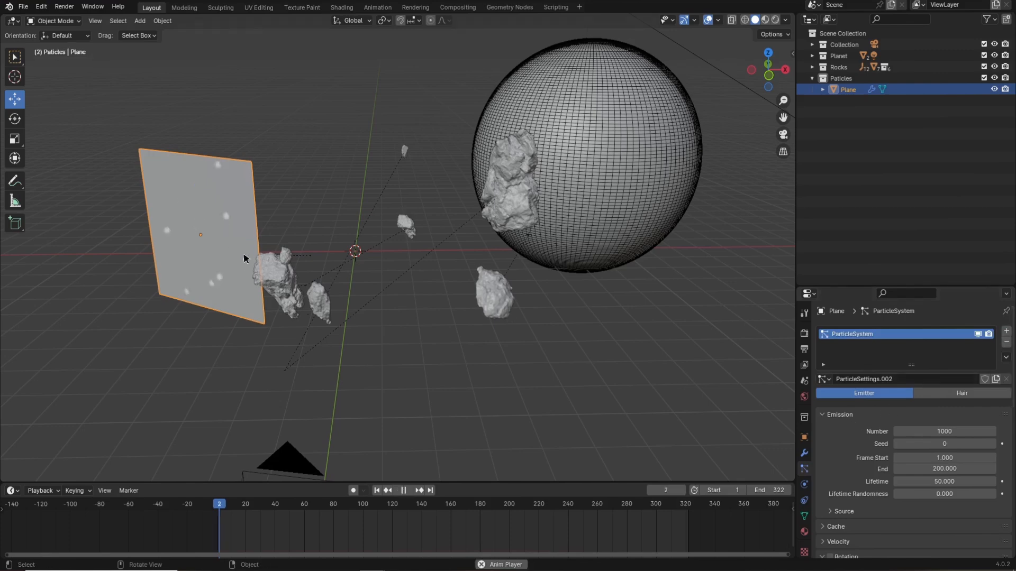
middle_click_drag(280, 296, 360, 338)
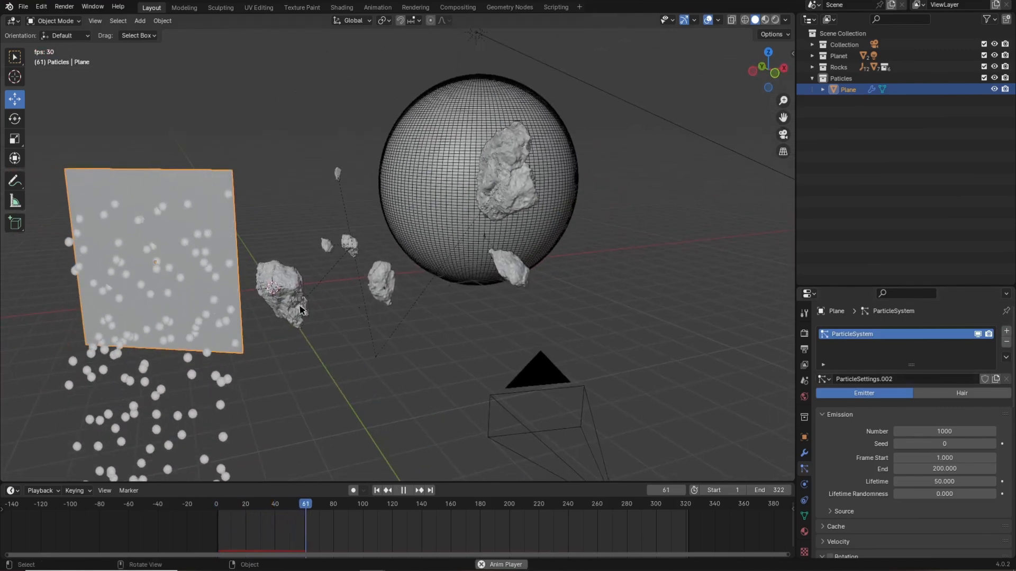
key("space")
middle_click_drag(275, 360, 306, 365)
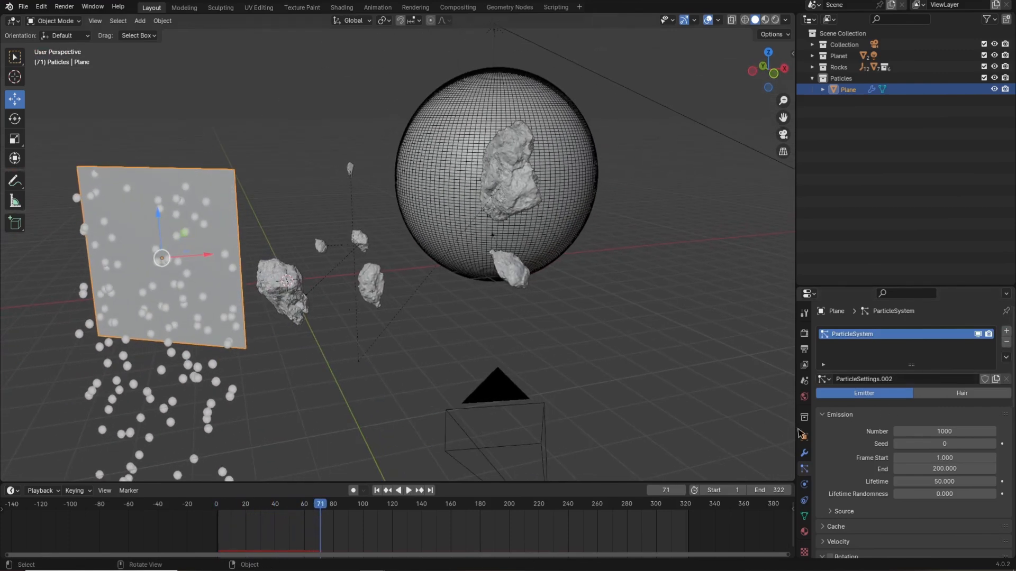
Set the particle emission to 200 particles, frame start -1200, end 322 and lifetime 5000.
left_click(944, 432)
type("20")
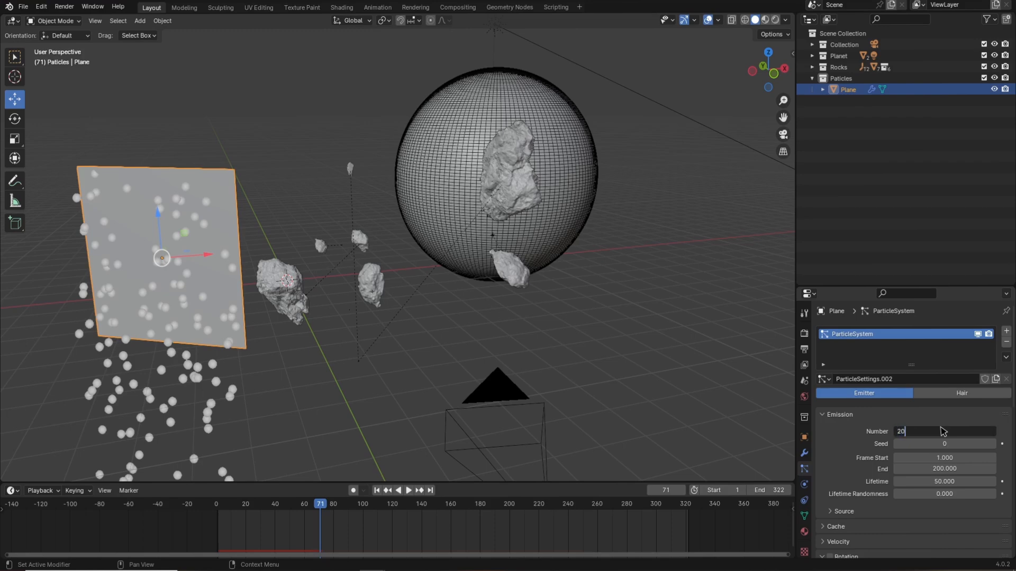
type("0")
key("Return")
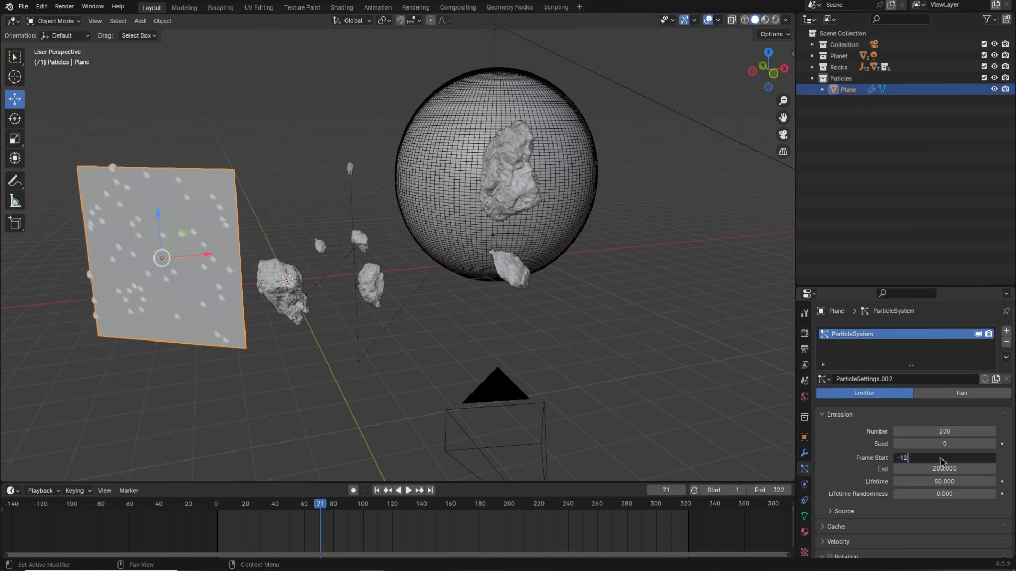
left_click(917, 454)
type("-1200")
key("Return")
left_click(931, 471)
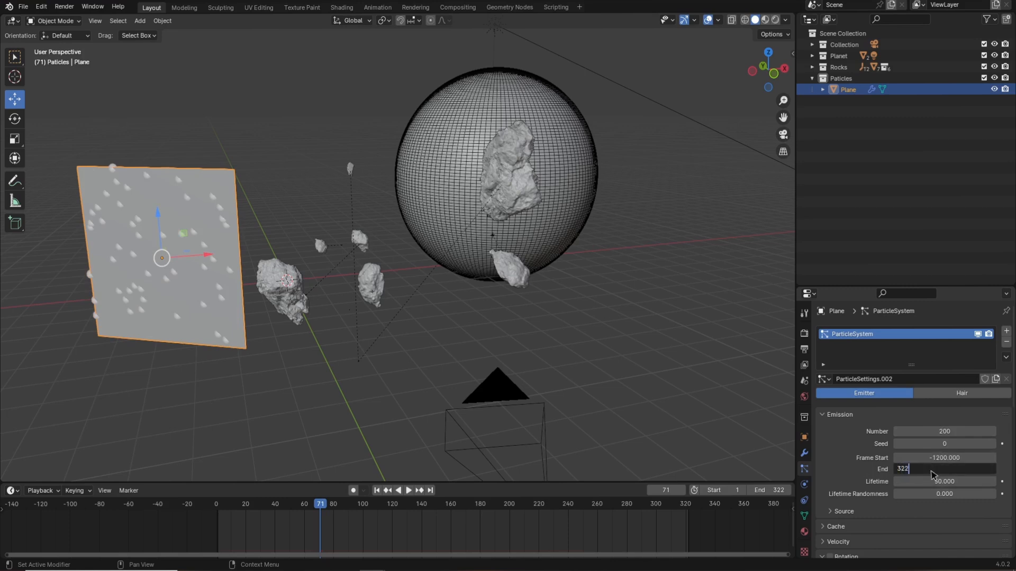
type("322")
key("Return")
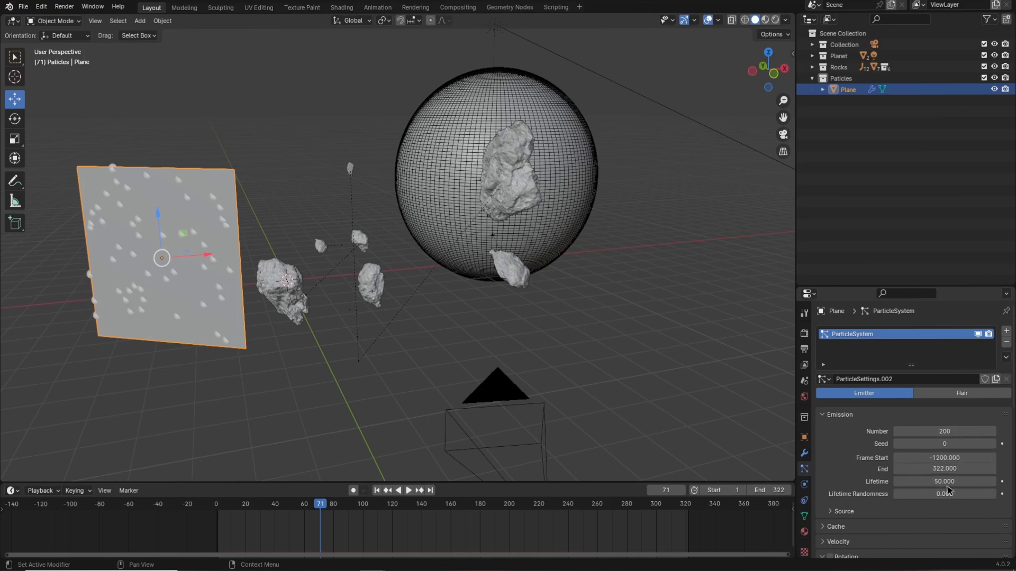
left_click(948, 482)
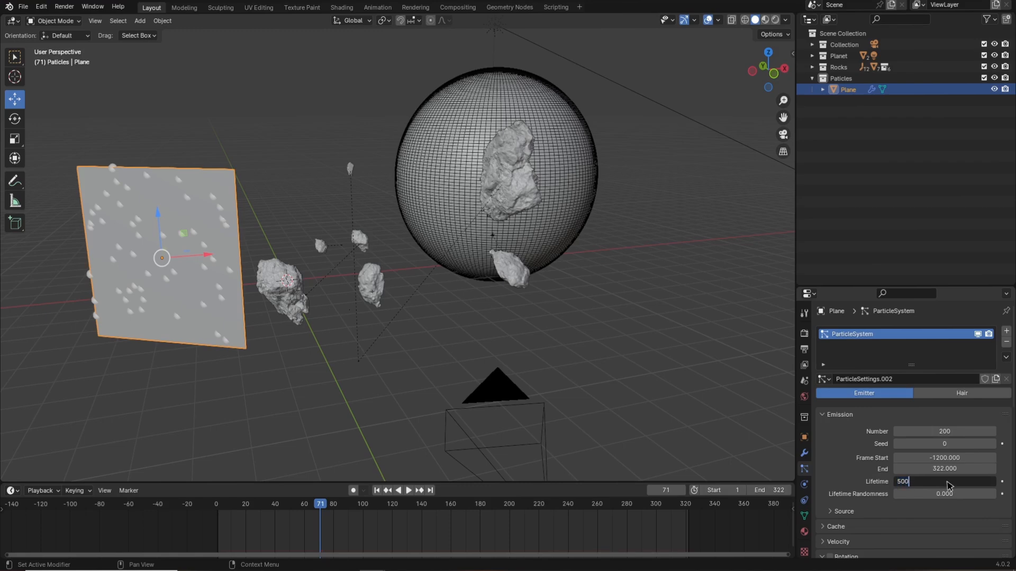
key("Return")
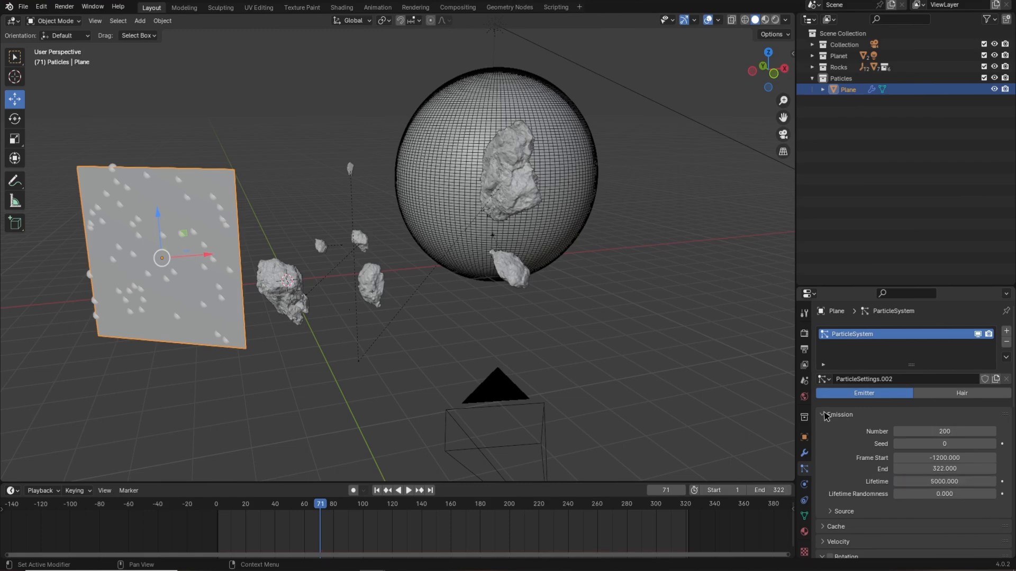
Set the particles' gravity field weight to 0.
scroll(831, 449, "down", 10)
left_click(828, 491)
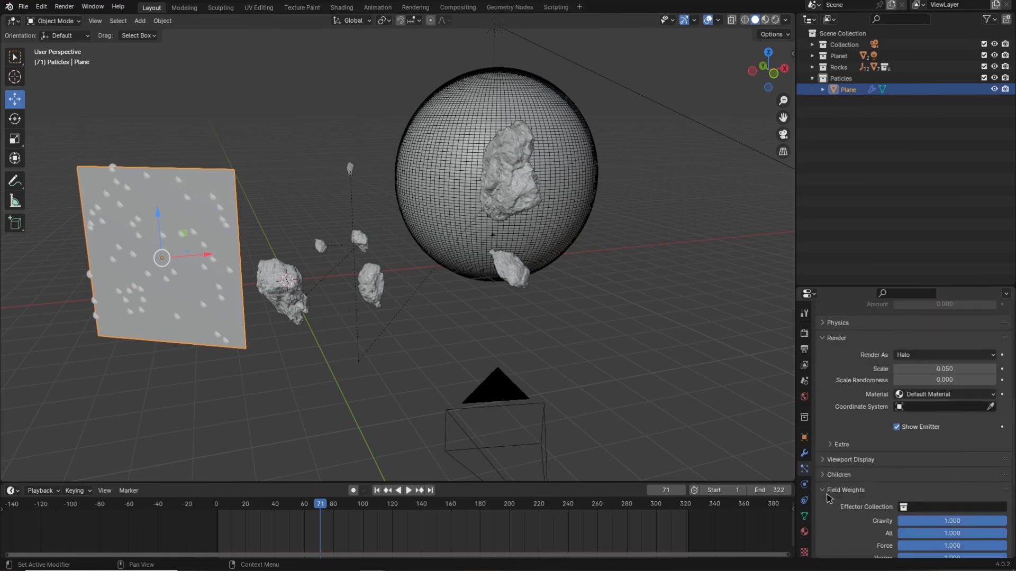
scroll(901, 508, "down", 4)
left_click_drag(872, 432, 728, 448)
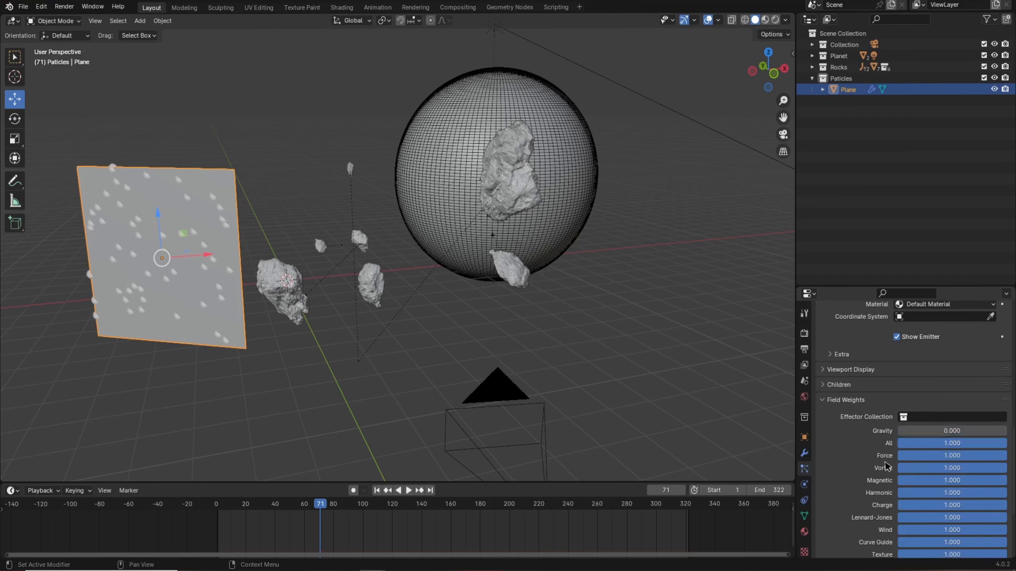
Play the animation from the start and orbit the view to preview the particle stream.
left_click(376, 491)
left_click(408, 492)
middle_click_drag(415, 389, 345, 382)
scroll(267, 275, "down", 4)
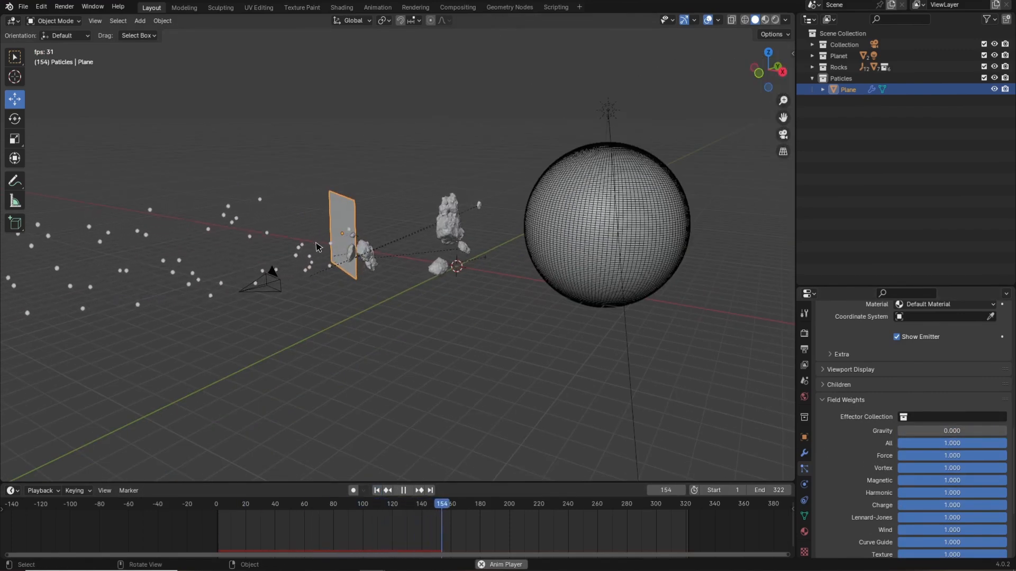
key("space")
Rotate the plane about the Z axis in top view to aim the particle stream, and replay the animation.
key("KP_7")
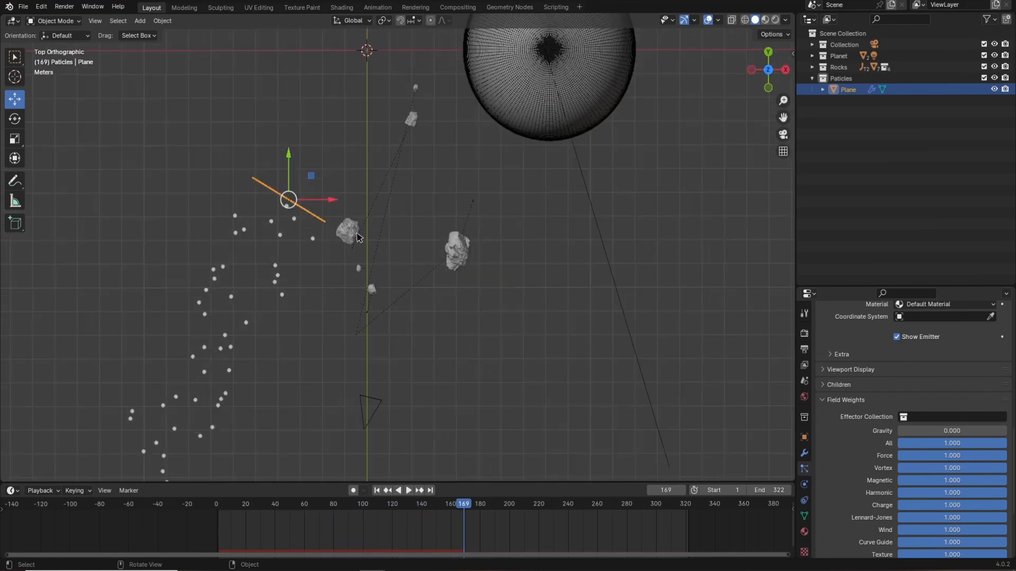
key("r")
left_click(236, 163)
left_click(376, 491)
middle_click_drag(459, 389, 445, 294)
key("space")
middle_click_drag(467, 335, 491, 358)
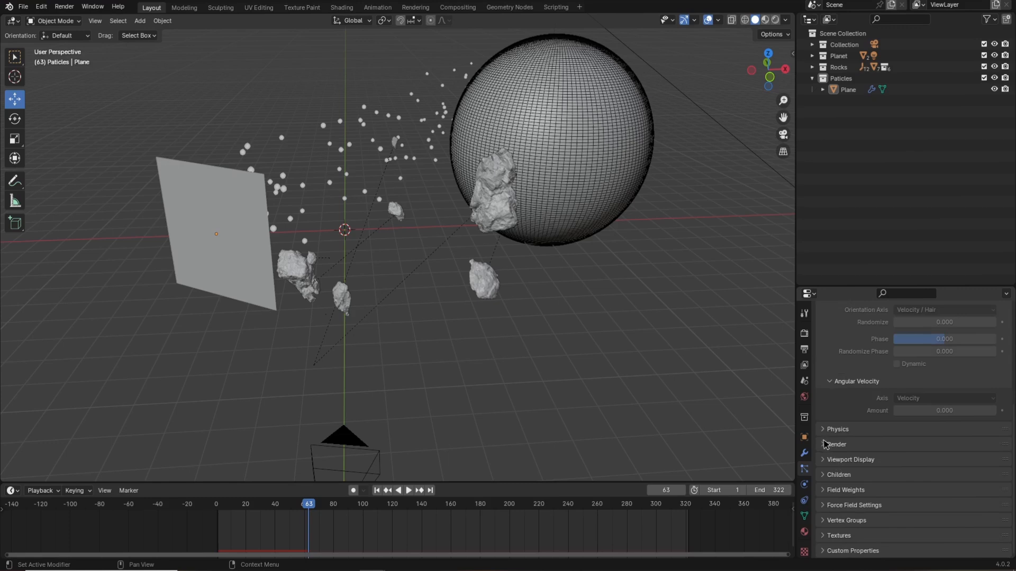
Render the particles as instances of the Rocks collection.
left_click(825, 445)
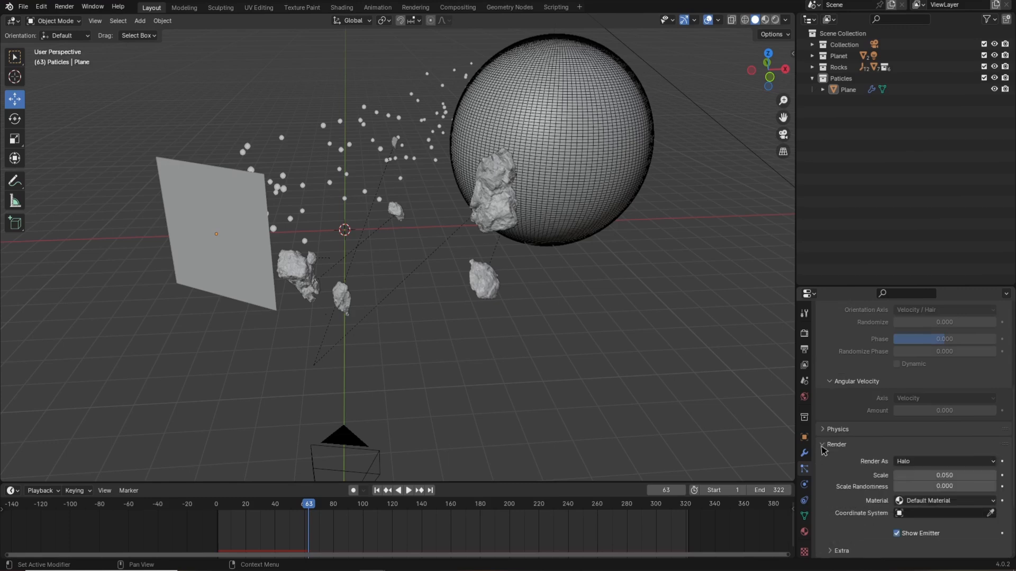
scroll(902, 439, "down", 3)
left_click(910, 394)
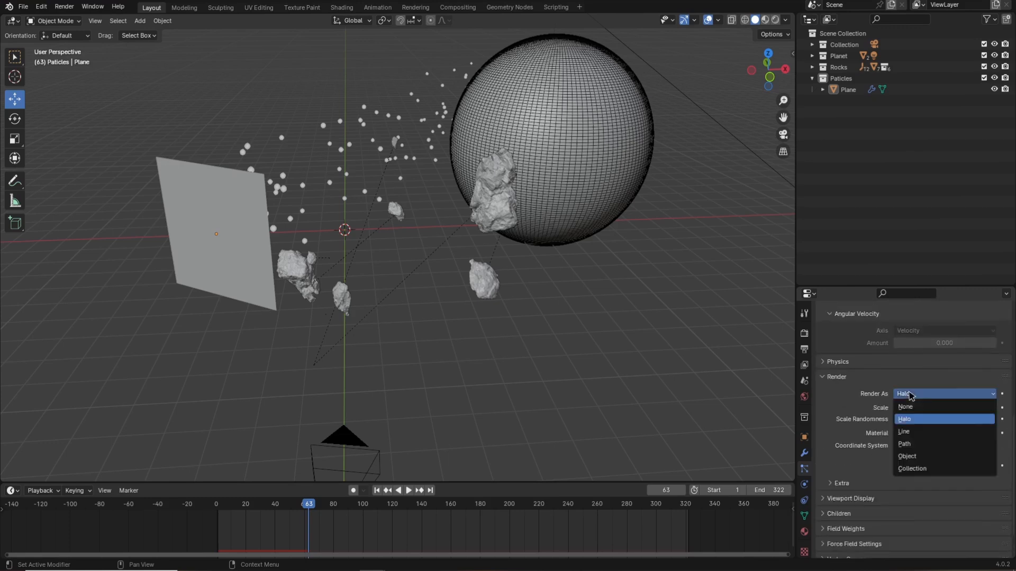
left_click(908, 469)
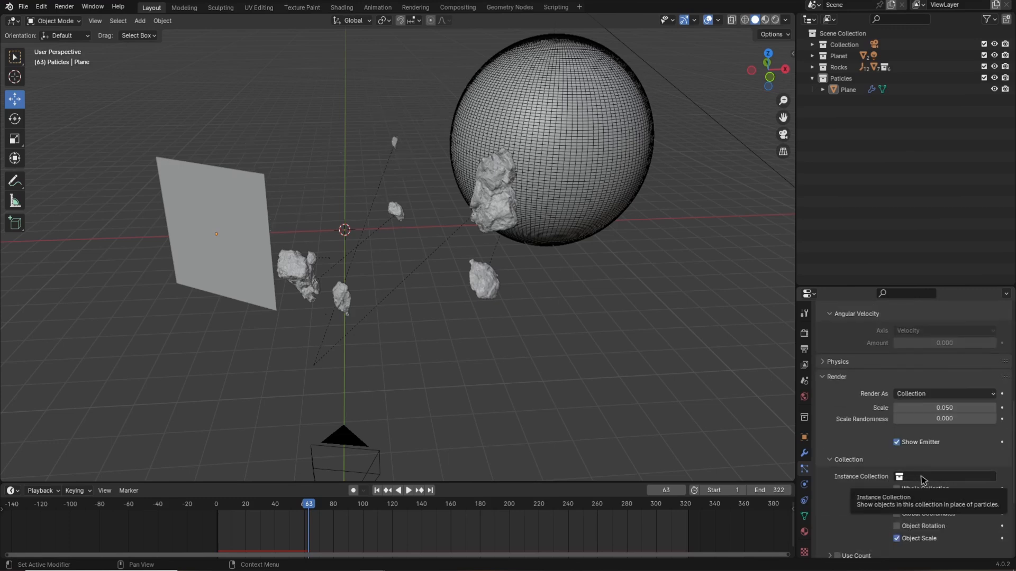
left_click(921, 477)
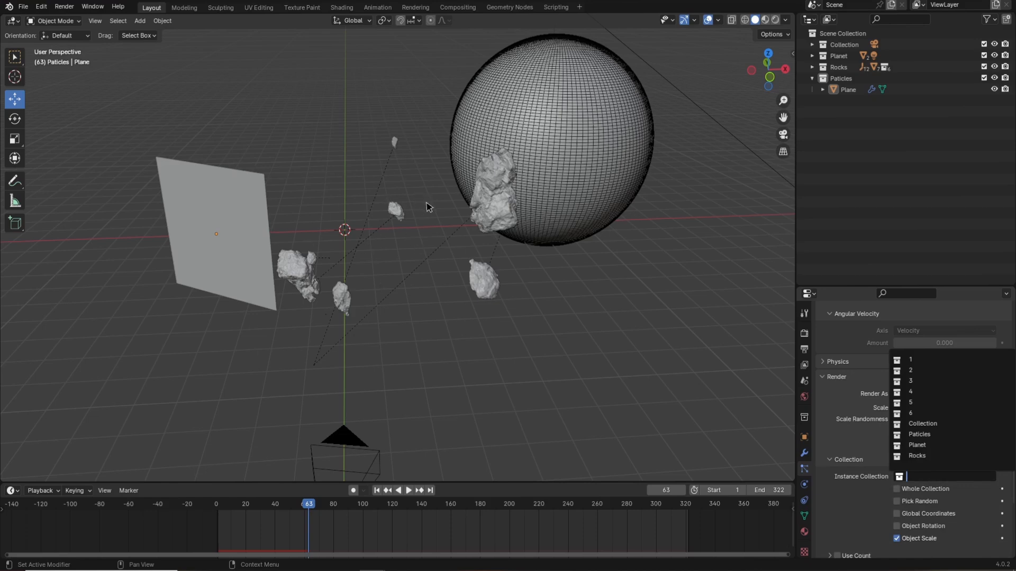
left_click(917, 456)
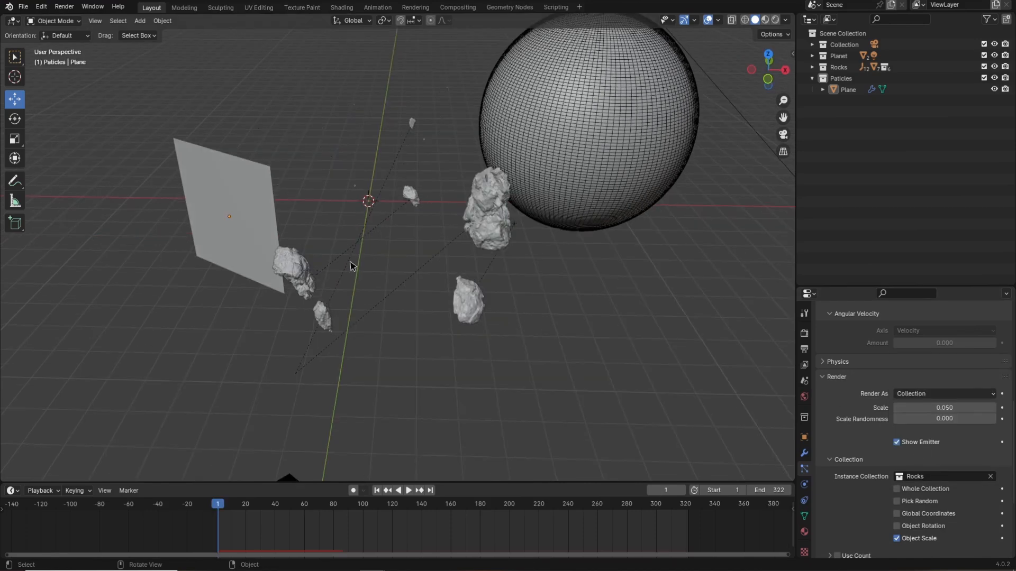
Set the particle render scale to 0.6 and scale randomness to 1.
key("space")
middle_click_drag(380, 256, 356, 202)
key("space")
left_click(927, 409)
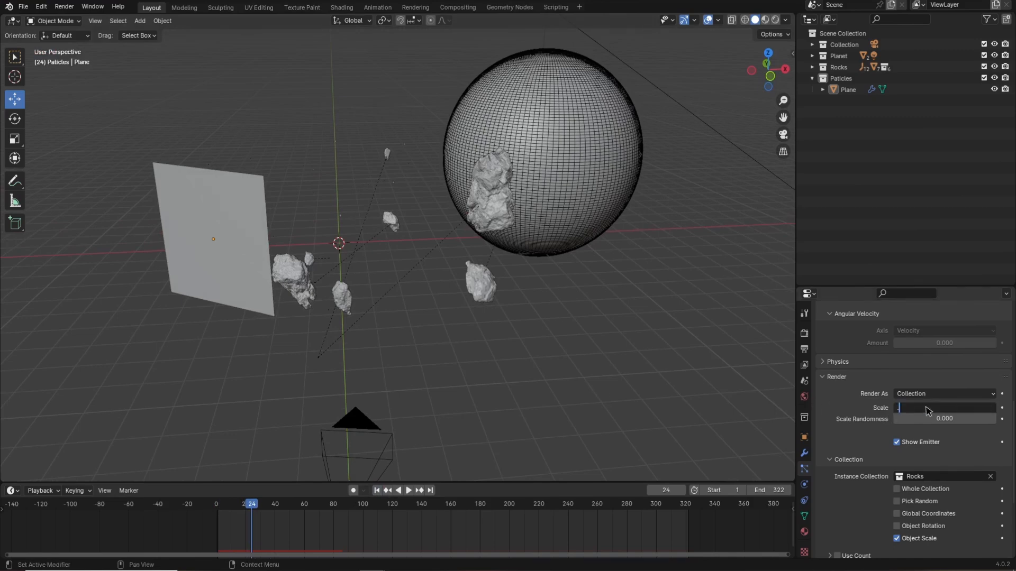
type(".6")
key("Tab")
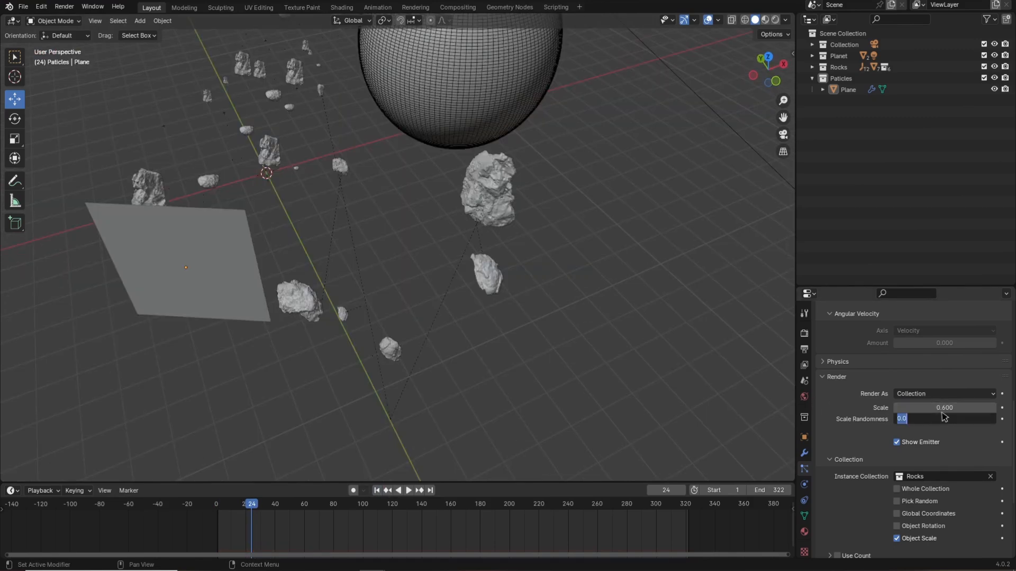
type("1")
key("Return")
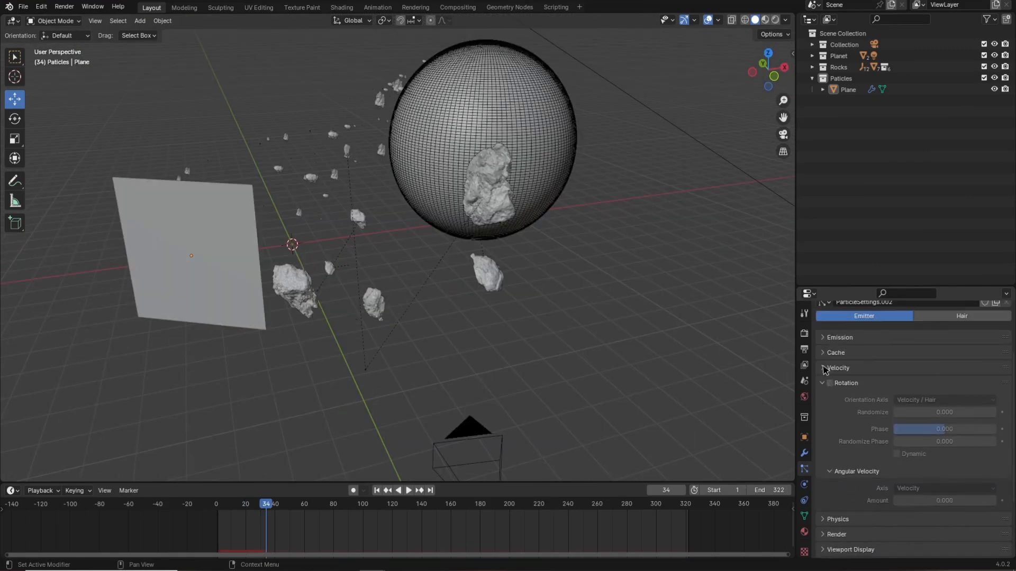
Set the particles' normal velocity to 0.2 m/s.
left_click(823, 369)
left_click(947, 386)
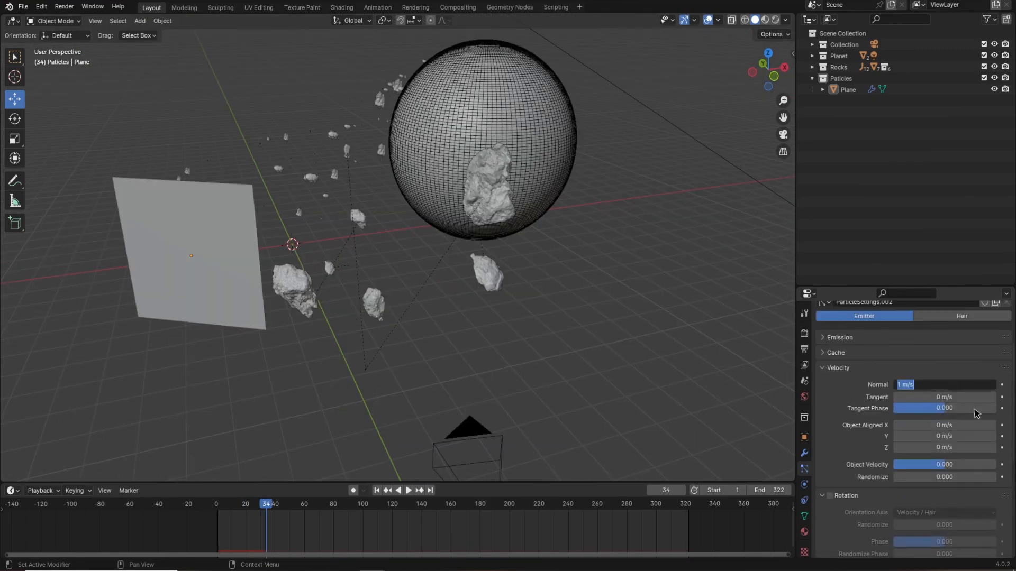
key("Return")
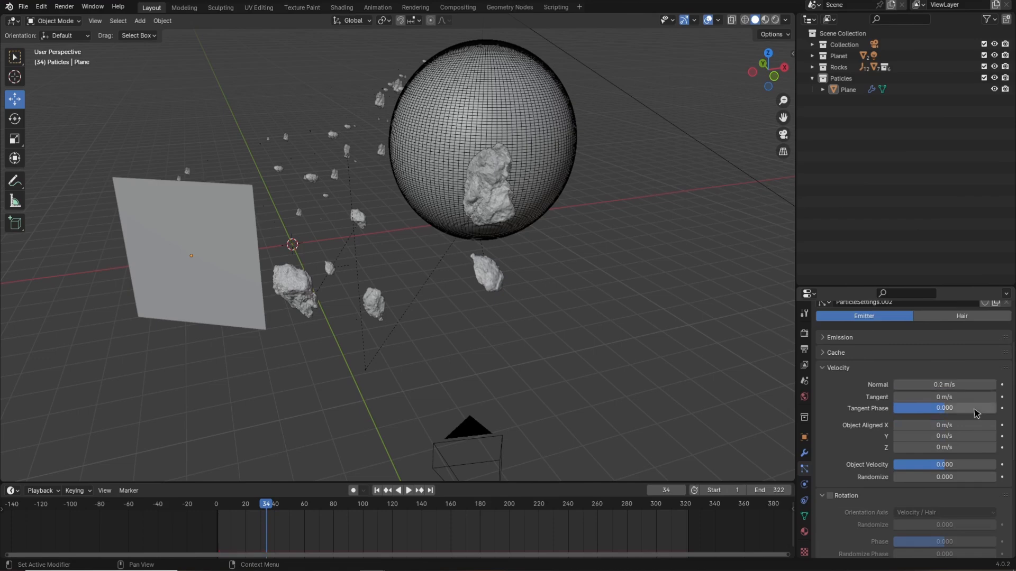
left_click(845, 370)
scroll(258, 162, "up", 3)
scroll(245, 158, "down", 5)
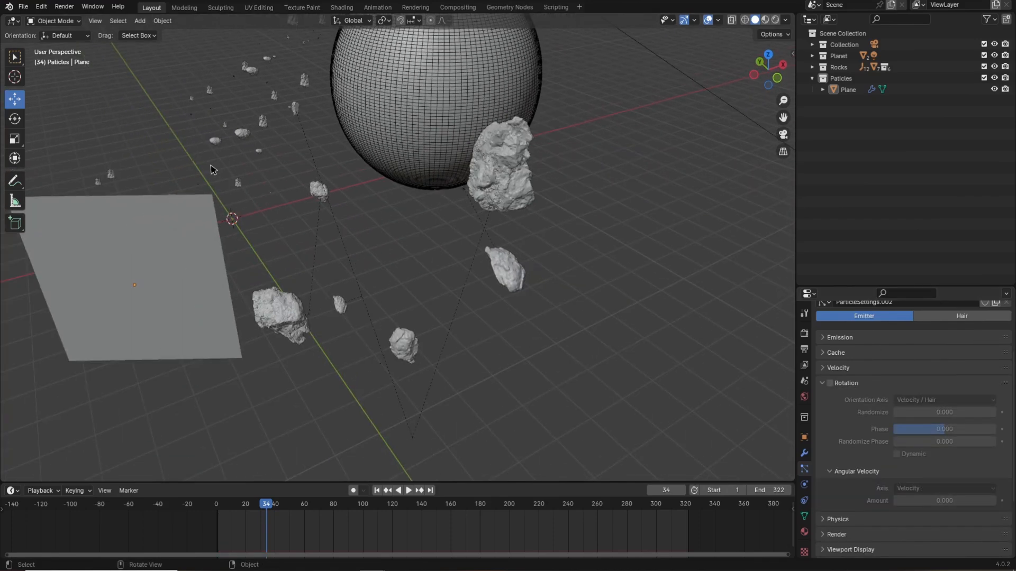
Enable dynamic particle rotation with randomize 0.5 and angular velocity amount 0.2.
key("space")
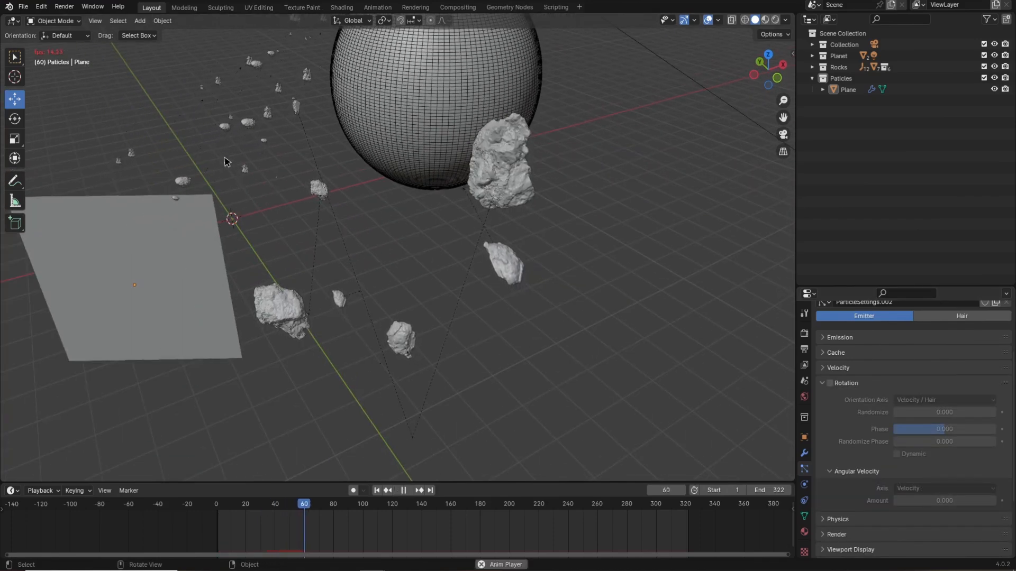
key("space")
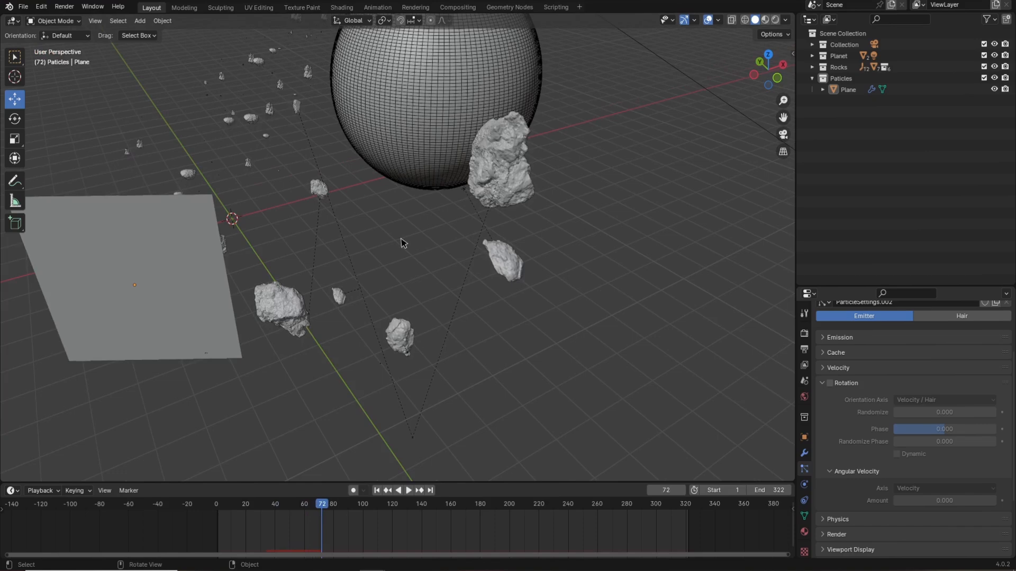
left_click(830, 384)
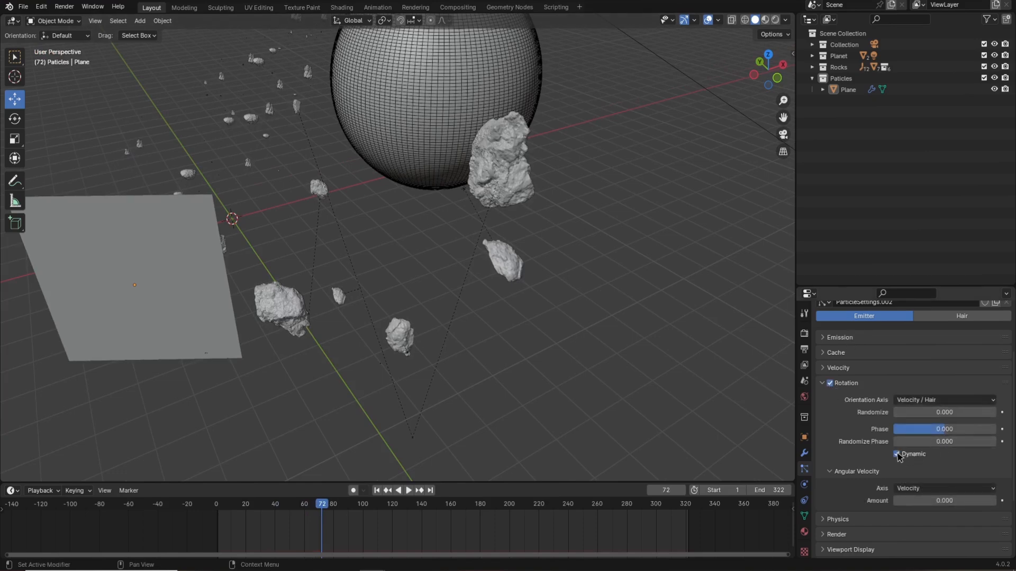
left_click(937, 416)
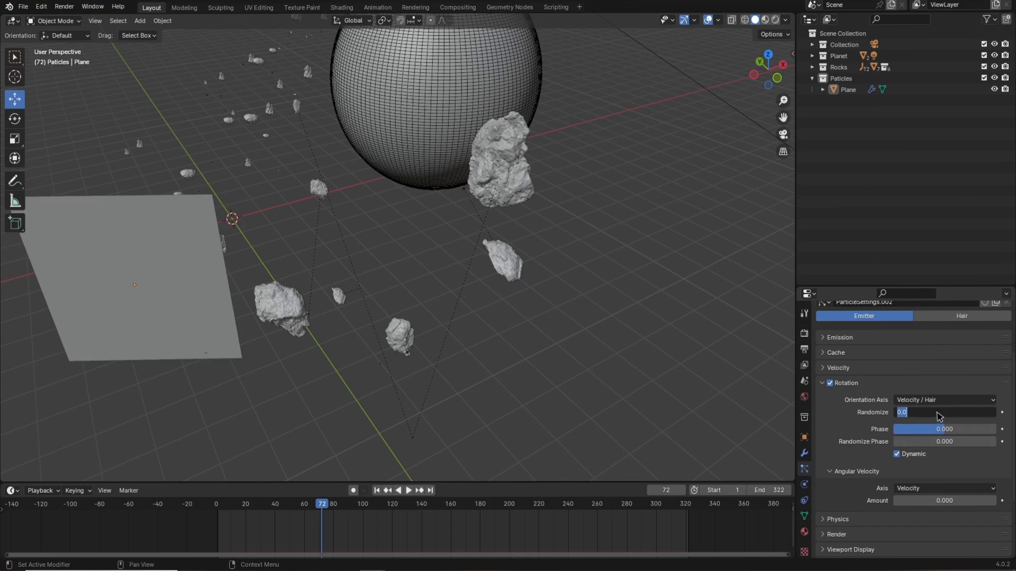
type(".5")
key("Return")
left_click(940, 502)
type(".2")
key("Return")
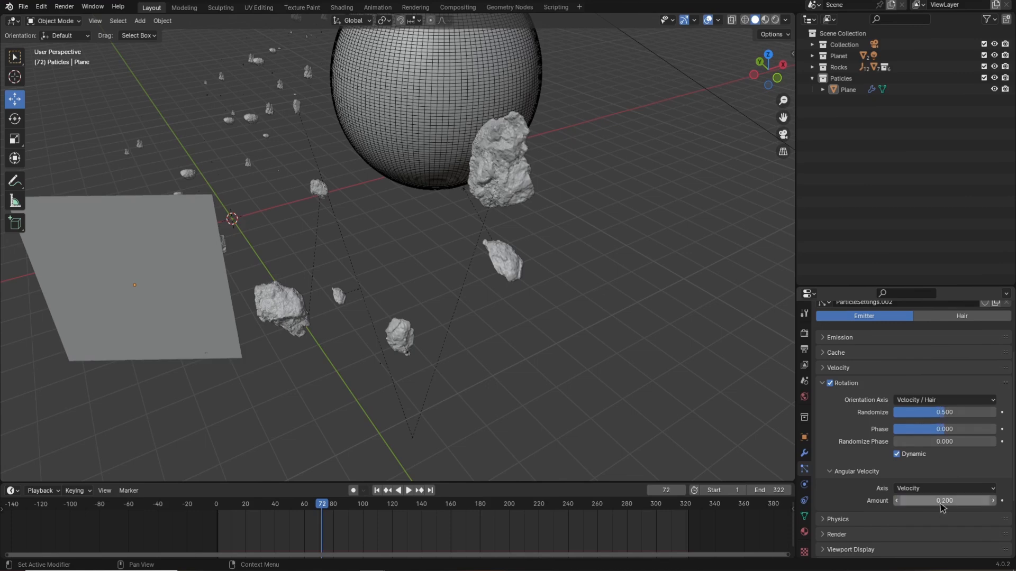
Play the animation from the start and view it through the camera.
middle_click_drag(450, 300, 431, 272)
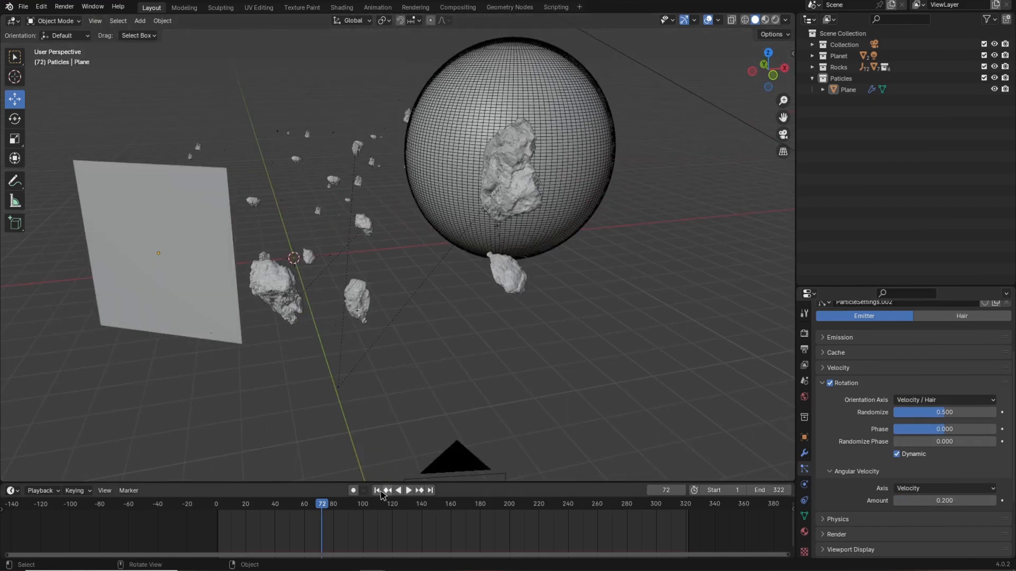
left_click(378, 492)
key("space")
middle_click_drag(394, 211, 458, 242)
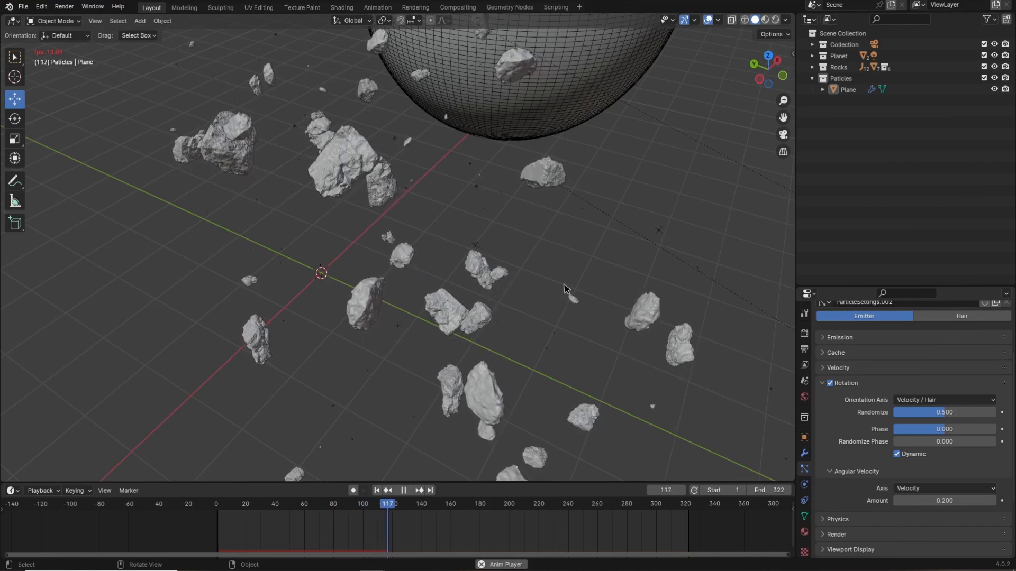
key("space")
left_click(783, 135)
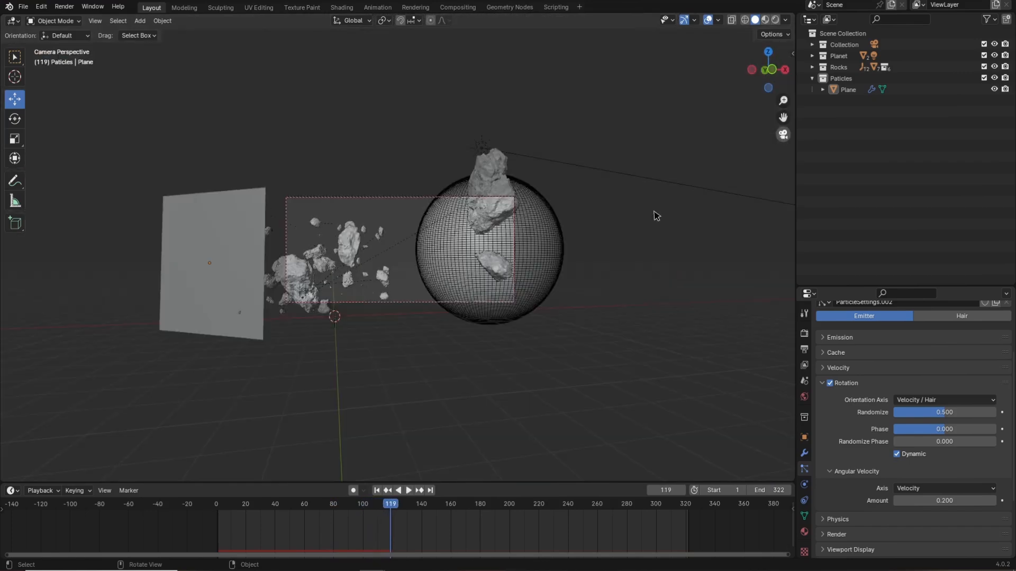
scroll(291, 300, "up", 4)
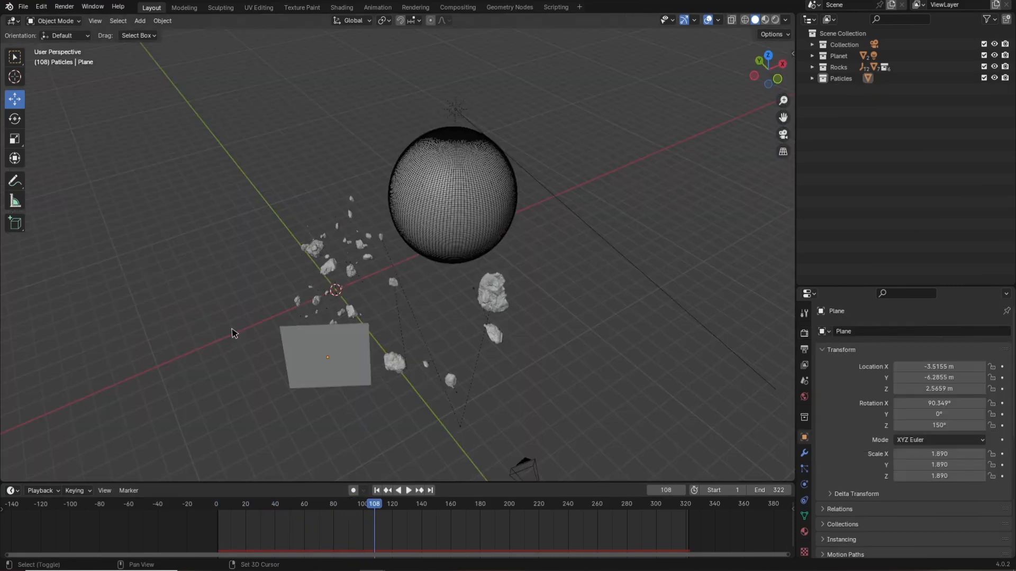
Add an area light and move it up about 2.8 m along Z.
key("shift+a")
mouse_move(234, 332)
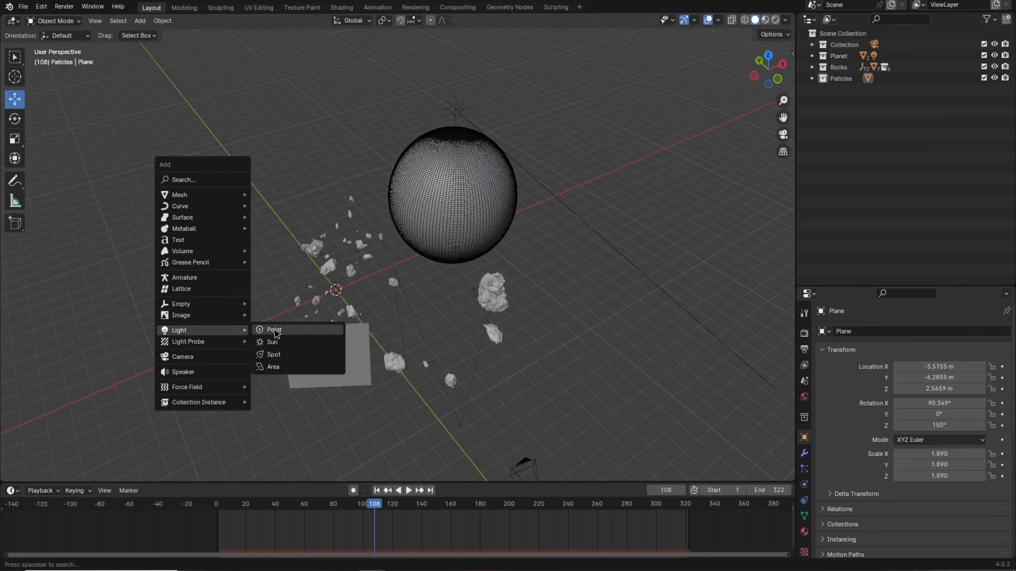
left_click(271, 367)
middle_click_drag(414, 342, 373, 280)
key("g")
key("z")
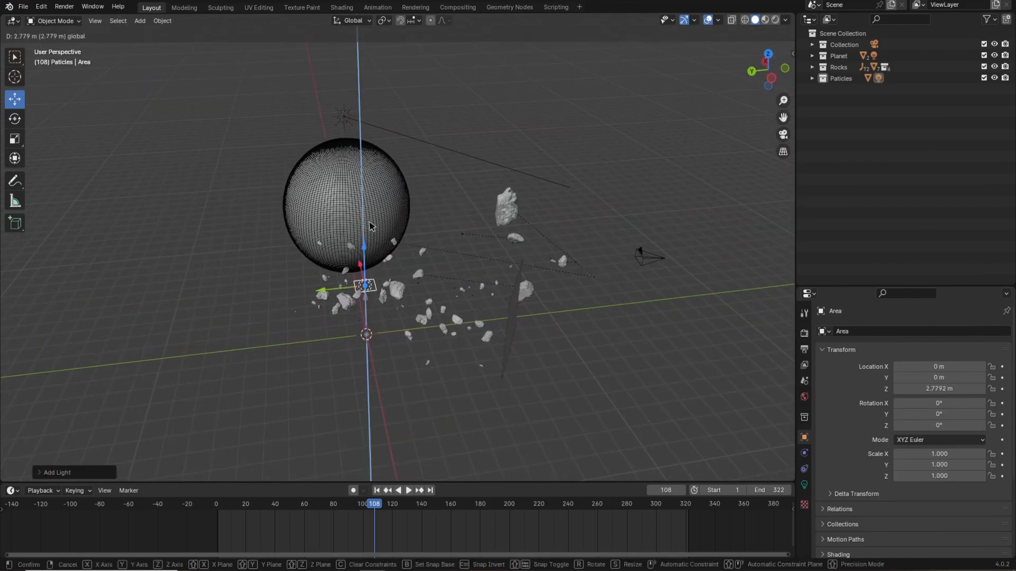
left_click(370, 223)
middle_click_drag(371, 223, 343, 227)
Move the area light along Y to about -6.9 m near the plane and scale it up to about 4.8.
key("g")
key("y")
left_click(445, 239)
middle_click_drag(445, 238, 332, 250)
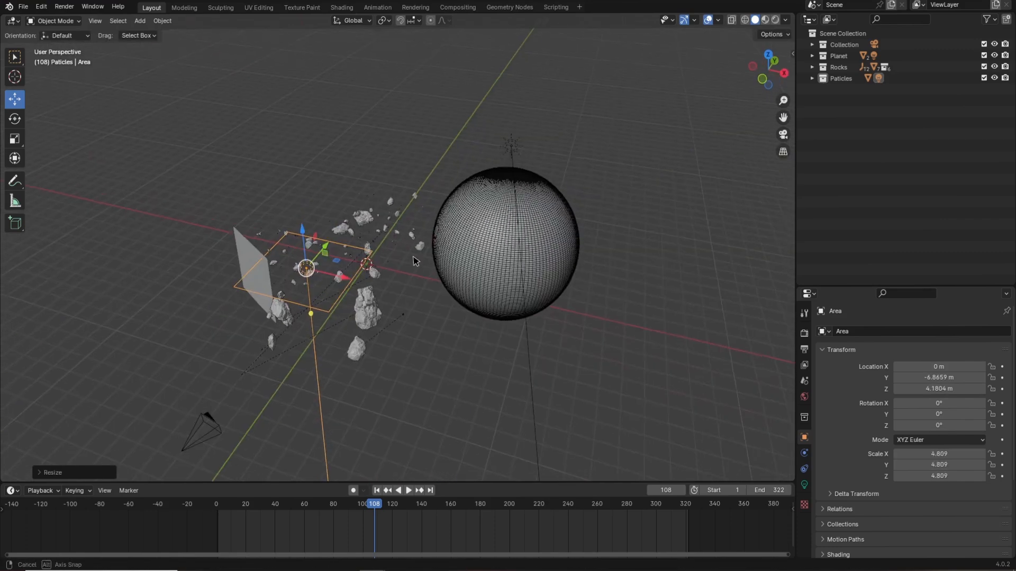
Switch to the camera view and rotate the area light about Z to face the scene.
key("KP_0")
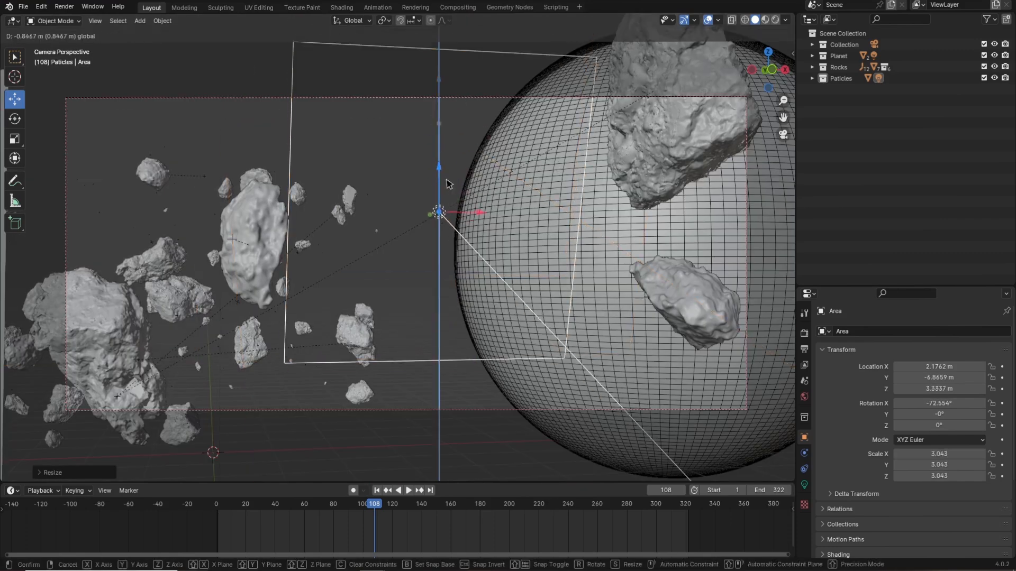
key("r")
key("z")
left_click(843, 303)
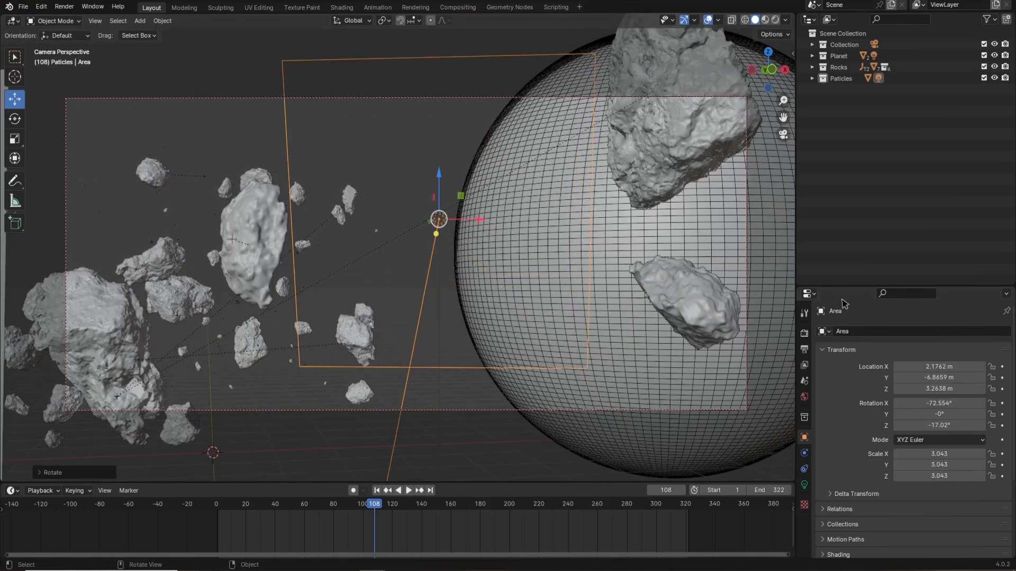
Set the area light's colour to a warm peach tone.
left_click(804, 485)
left_click(944, 397)
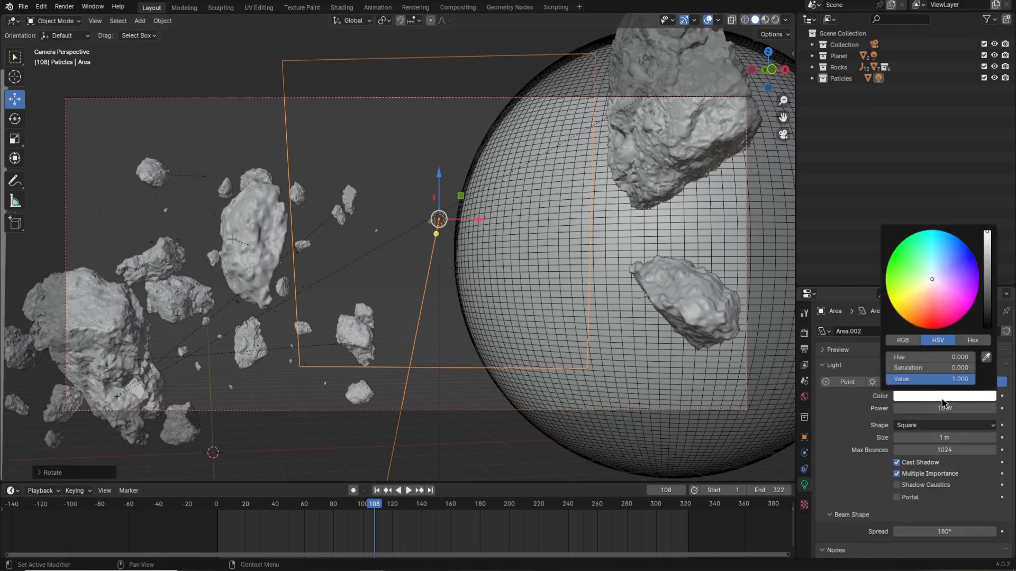
mouse_move(934, 303)
left_mouse_down()
mouse_move(932, 290)
mouse_move(928, 297)
left_mouse_up()
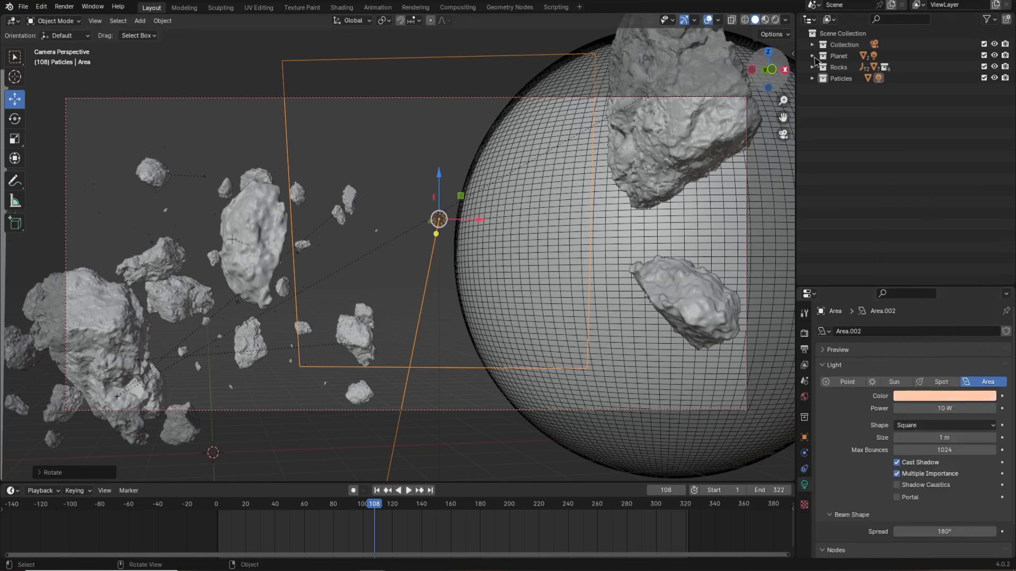
Switch the viewport to rendered shading and edit the area light's power.
left_click(776, 20)
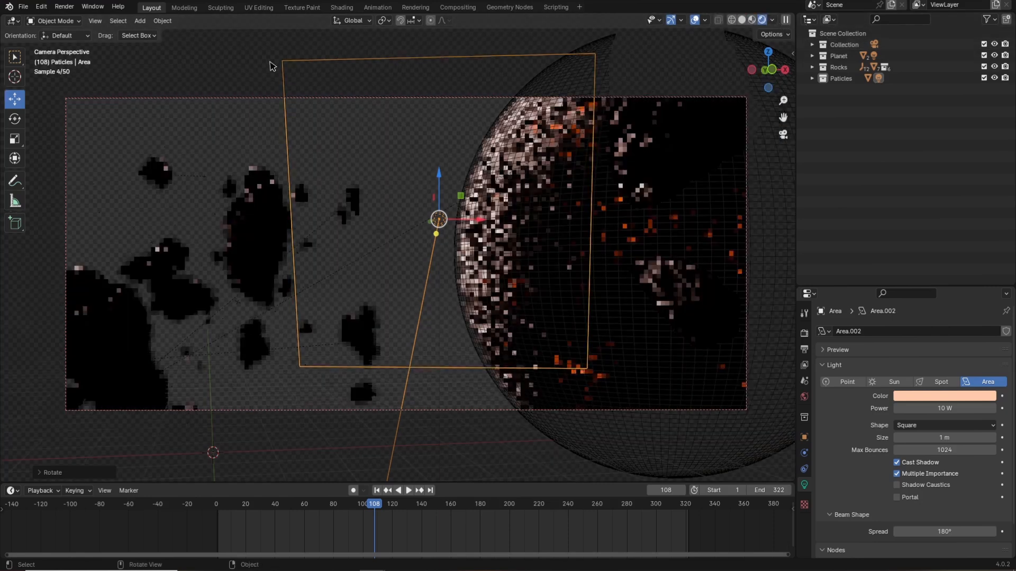
left_click(251, 58)
left_click(948, 409)
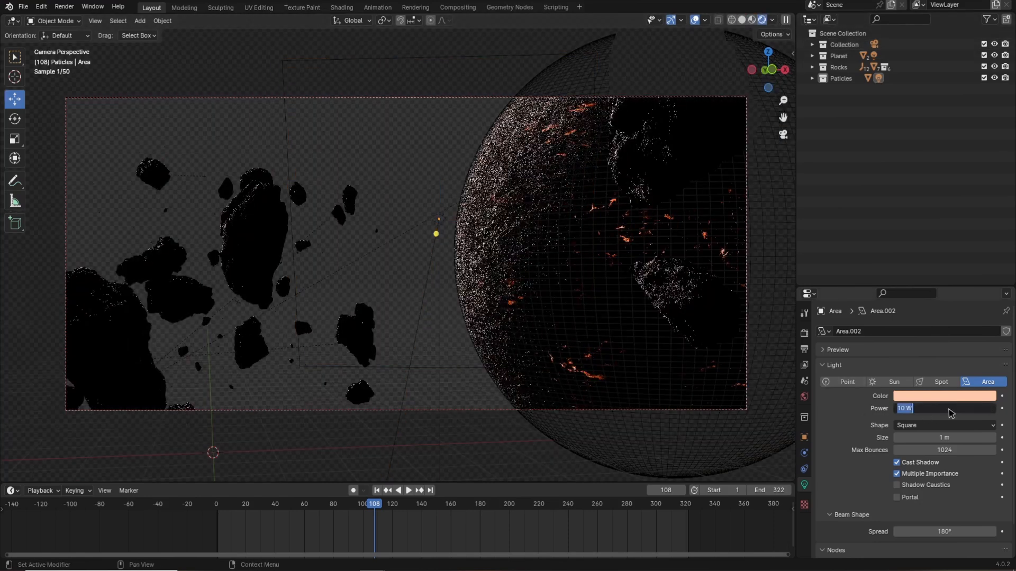
key("Return")
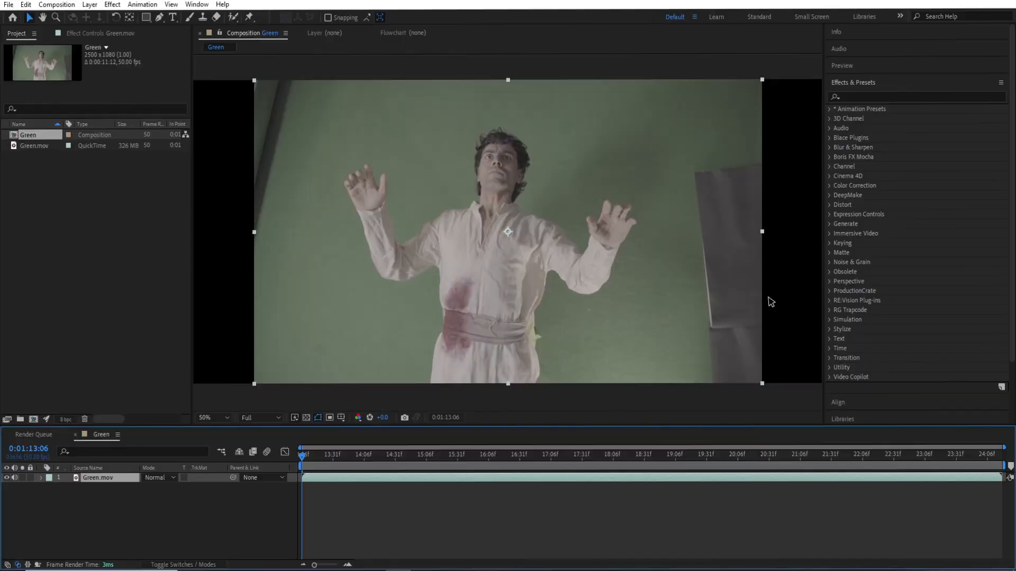
Switch to After Effects and apply Keylight to the green-screen footage, adjusting its screen matte.
type("keyligh")
left_click_drag(871, 147, 438, 479)
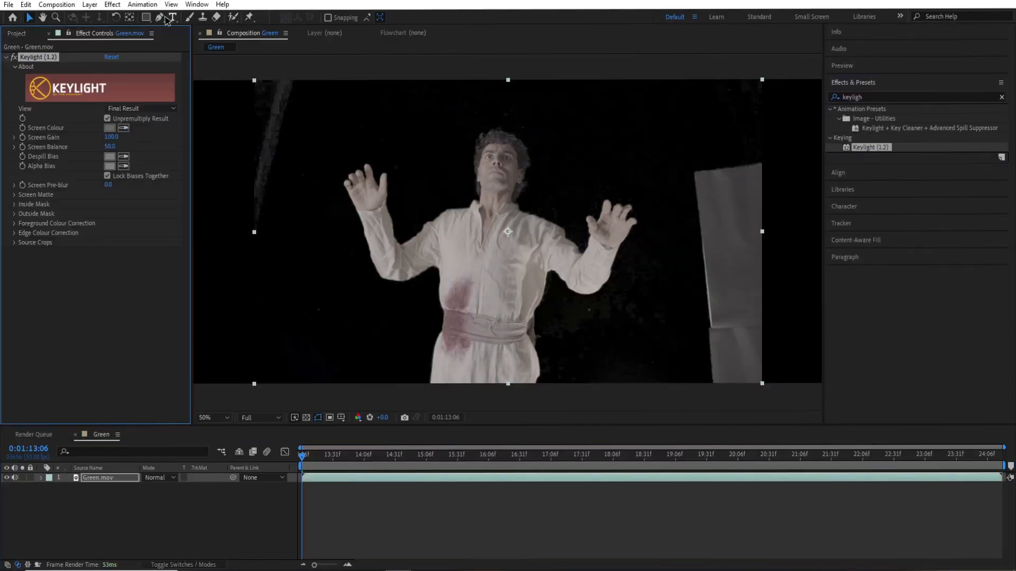
left_click(340, 351)
left_click(352, 222)
left_click(336, 148)
scroll(614, 291, "up", 2)
left_click(141, 169)
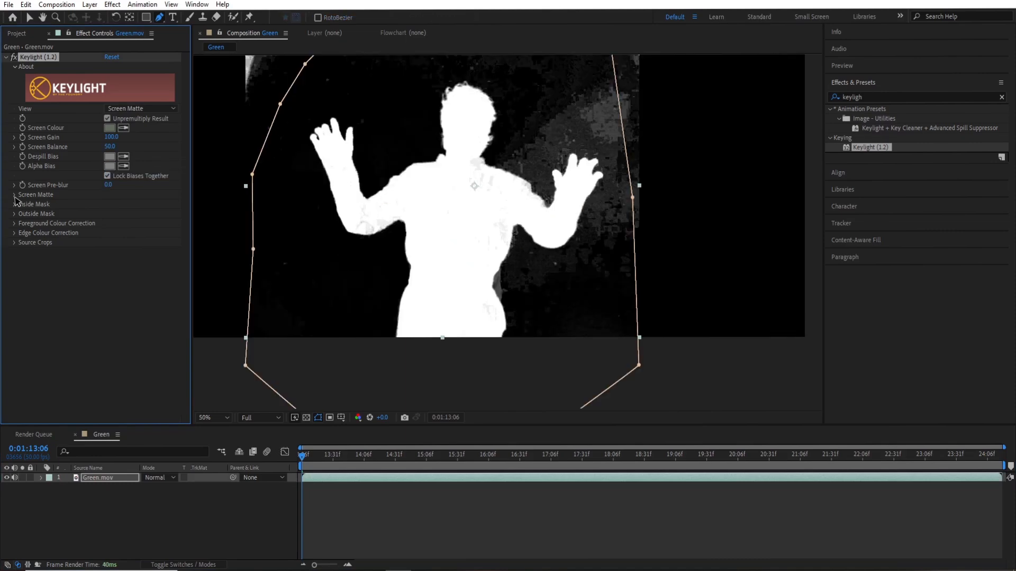
scroll(509, 283, "down", 1)
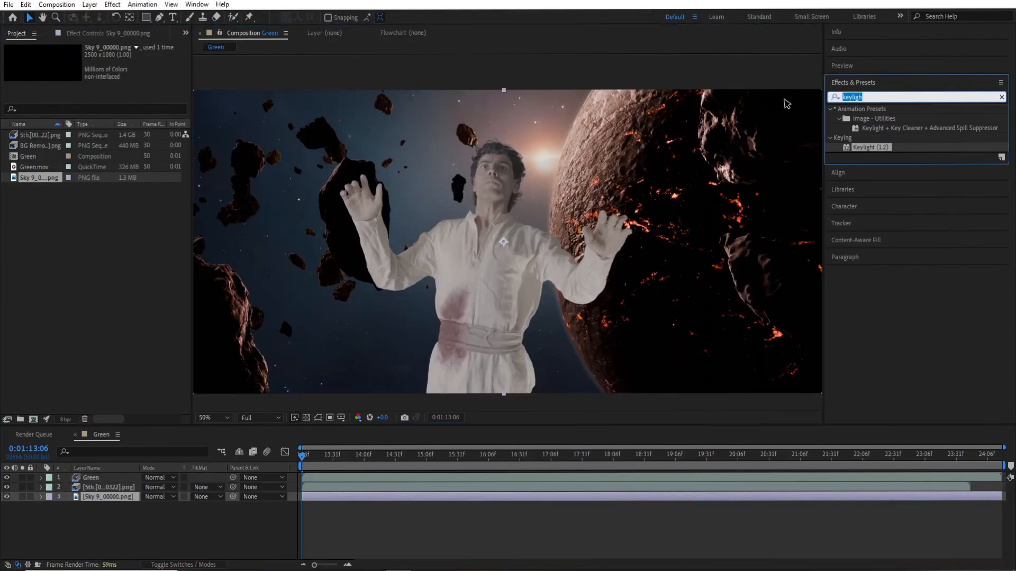
Apply the Glow effect to the composition's layers and select the Green layer.
type("glow")
left_click_drag(870, 185, 406, 497)
left_click_drag(111, 86, 253, 92)
scroll(591, 310, "down", 2)
scroll(591, 312, "up", 2)
left_click(104, 478)
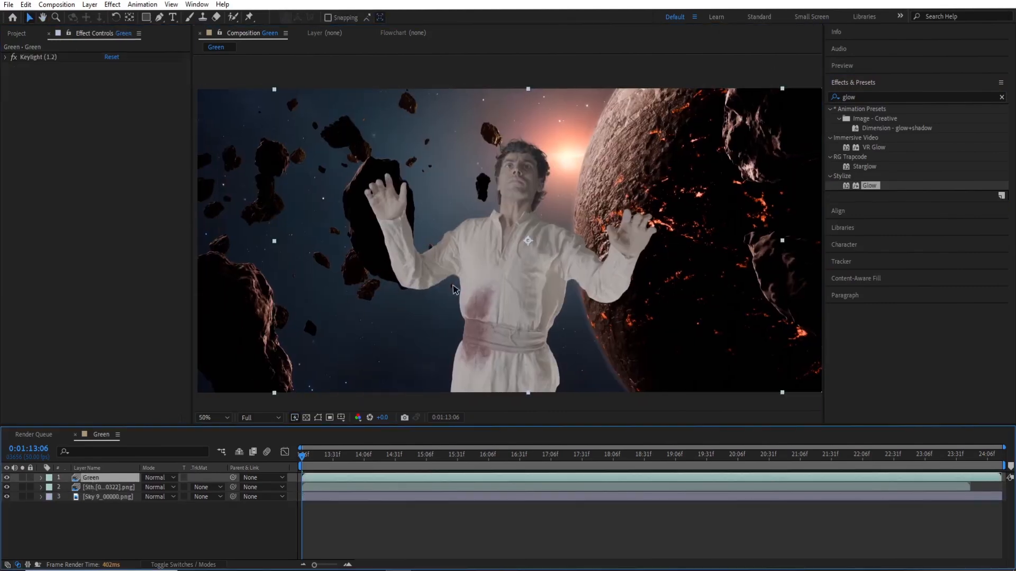
Apply the Lumetri Color effect to the Green layer.
left_click(900, 97)
type("lumet")
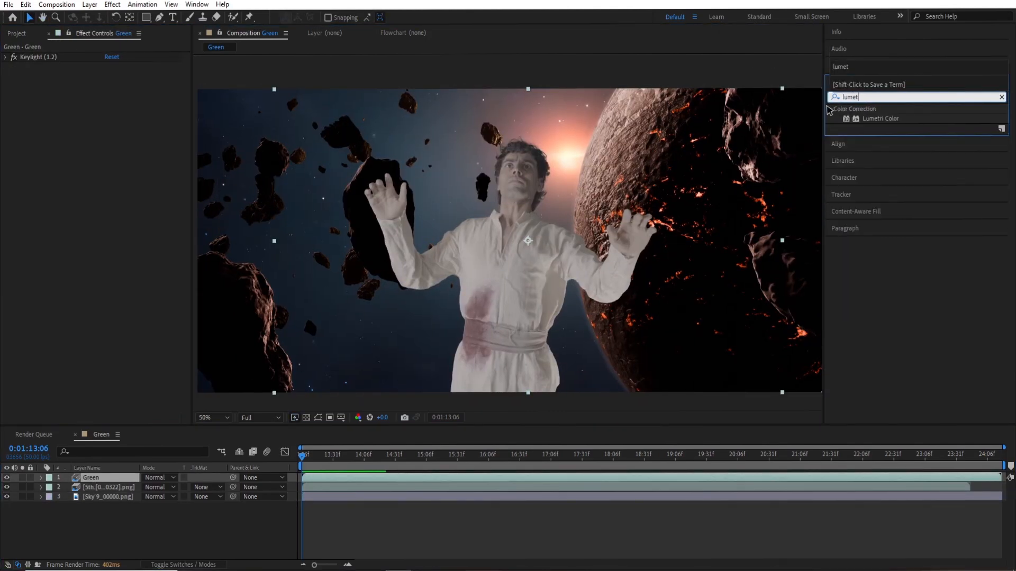
left_click_drag(880, 119, 17, 92)
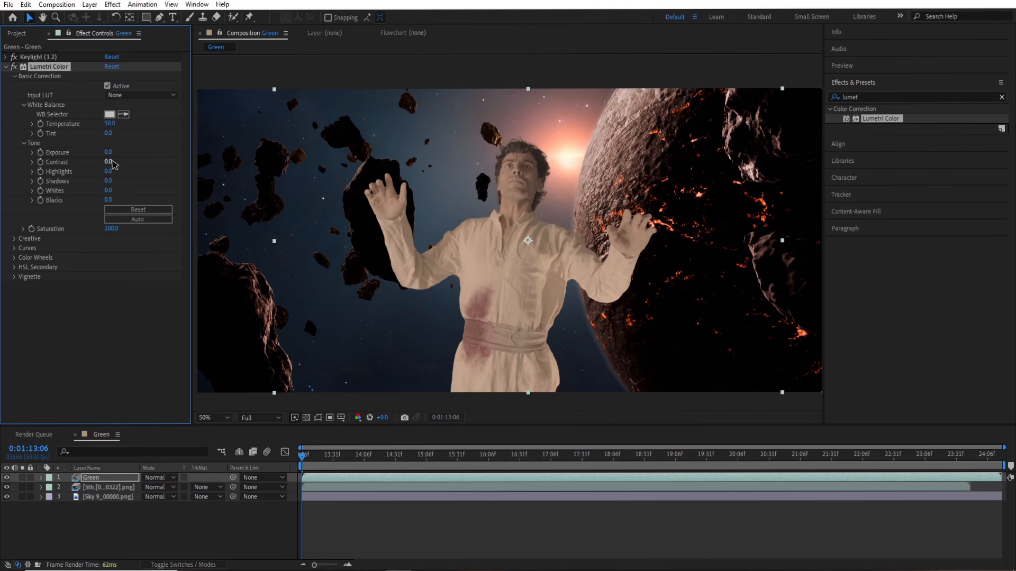
Set Lumetri contrast to 150, highlights to 29, shadows to -150 and saturation to 54.
left_click_drag(110, 161, 111, 164)
key("Return")
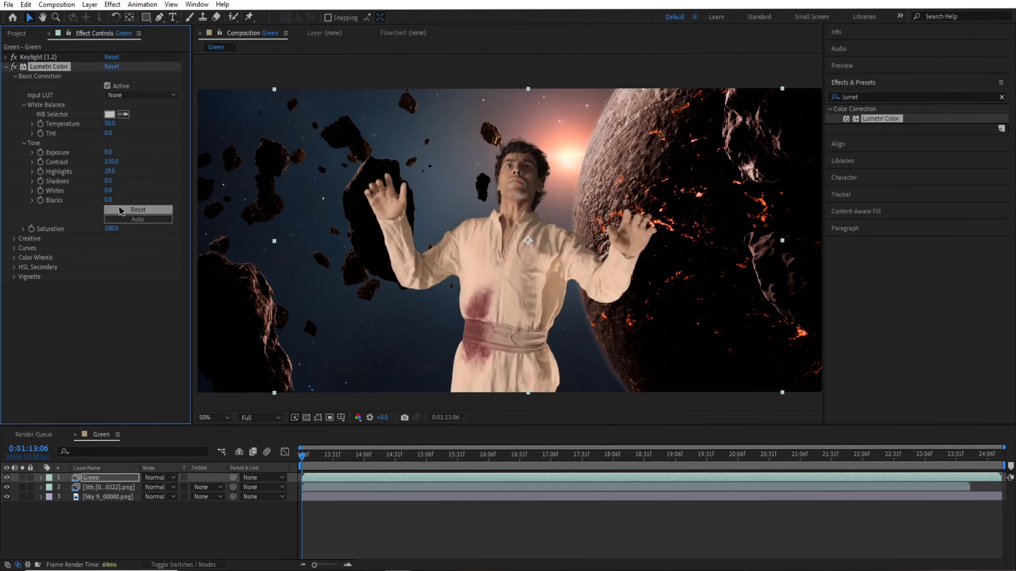
type("-150")
key("Return")
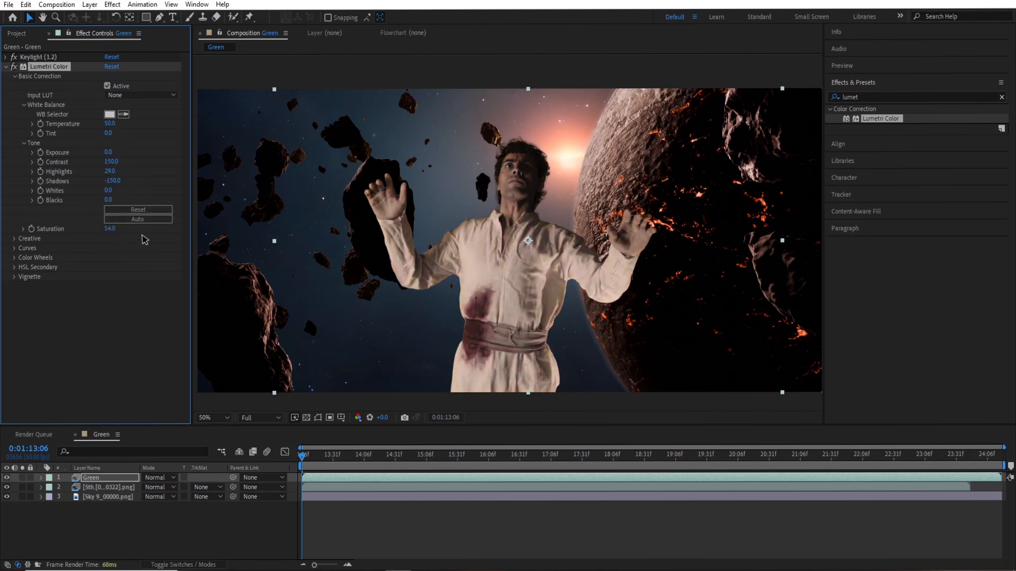
Apply CC Light Sweep to the Green layer and set its Sweep Intensity to 0.
left_click(899, 97)
type("light s")
left_click_drag(874, 119, 339, 170)
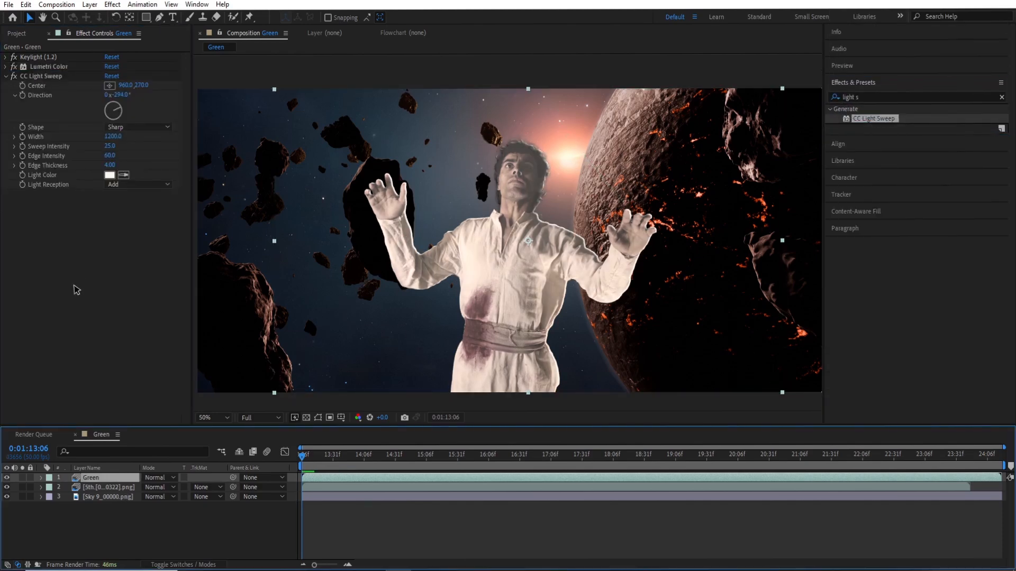
left_click(110, 146)
type("0")
key("Return")
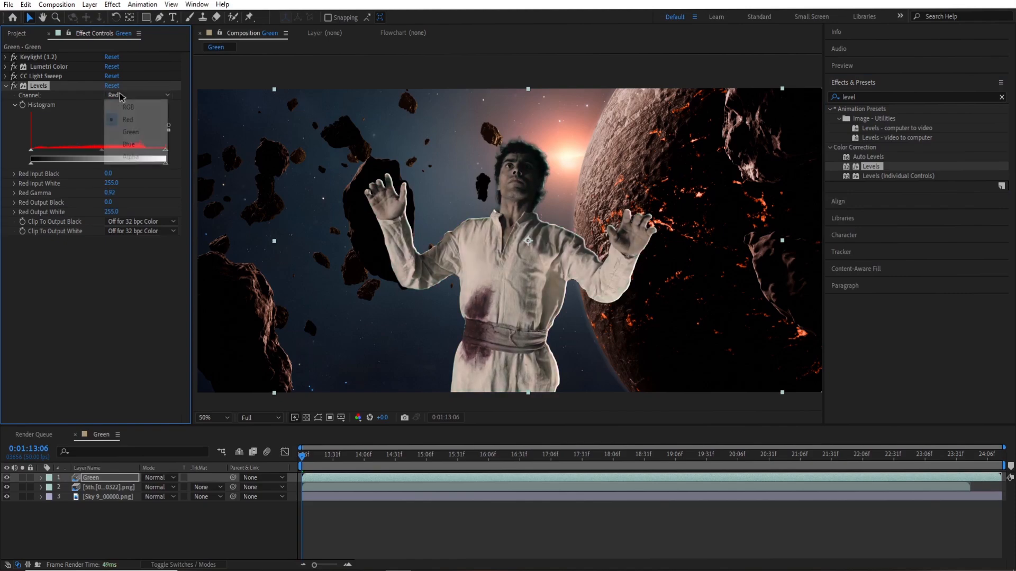
Adjust the red-channel histogram input of the Levels effect on the Green layer.
left_click_drag(98, 152, 106, 155)
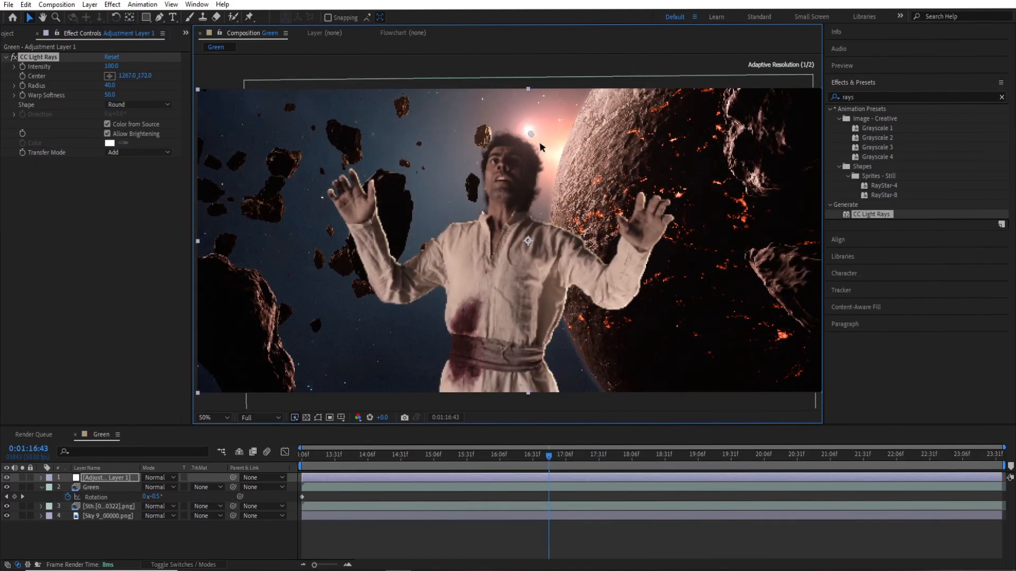